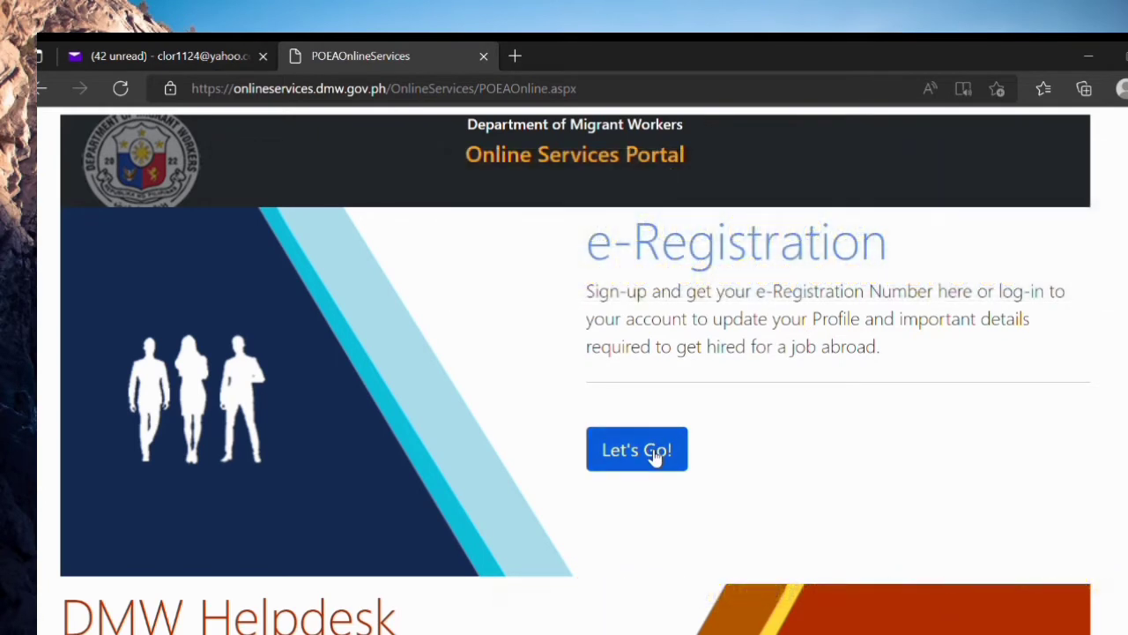
# Step: Go to e-Registration and open Account Recovery from the Login section
pyautogui.click(655, 456)
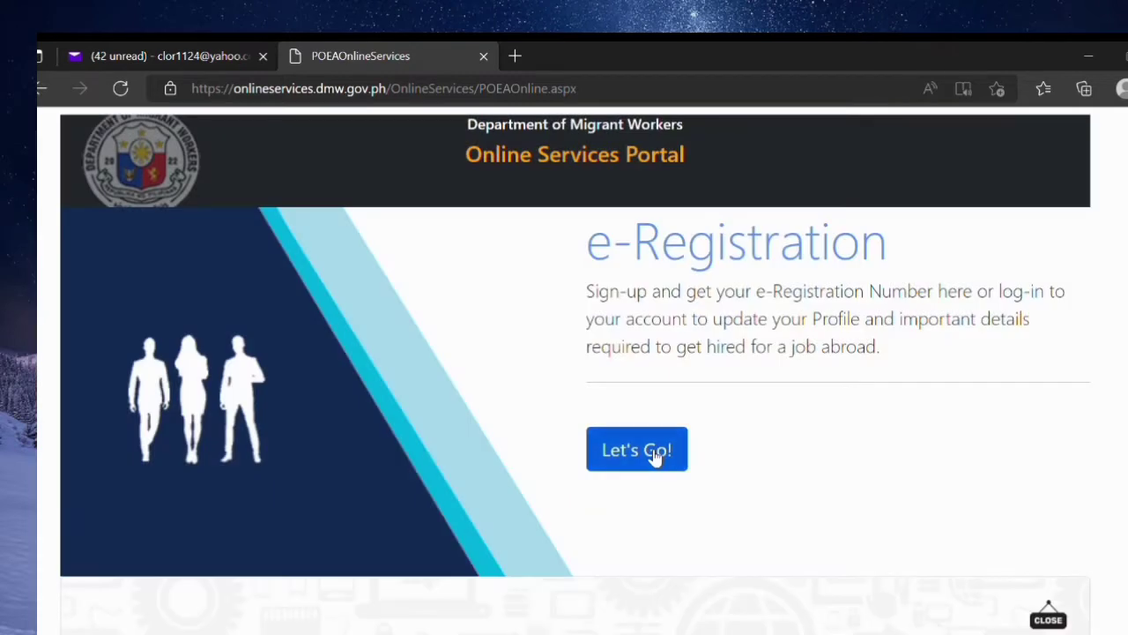
pyautogui.scroll(-6, 653, 456)
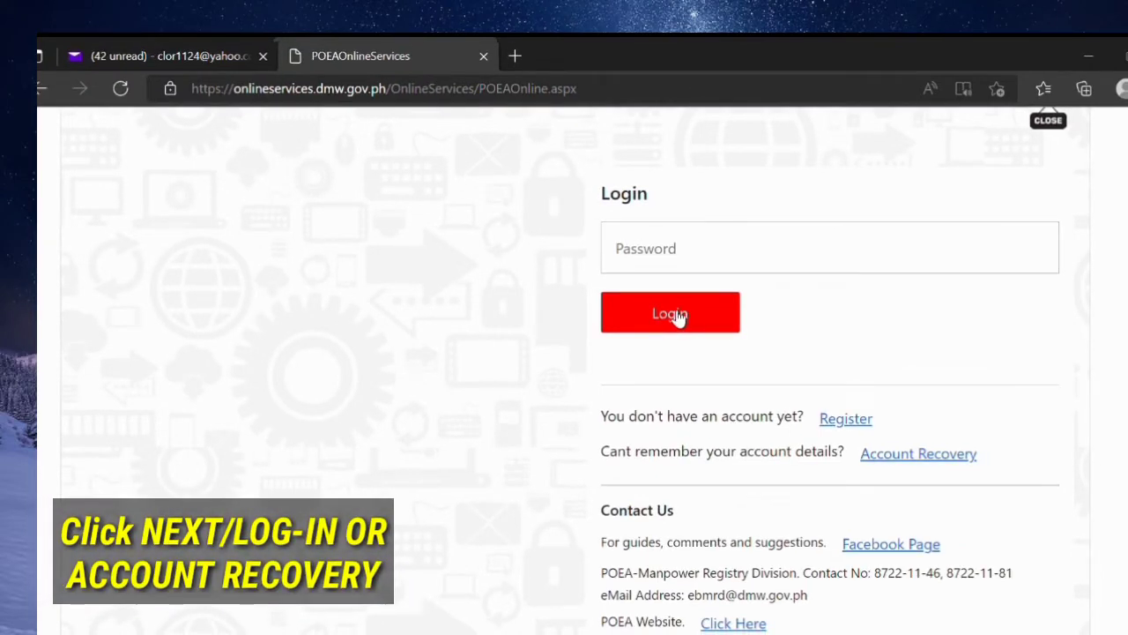
pyautogui.click(677, 315)
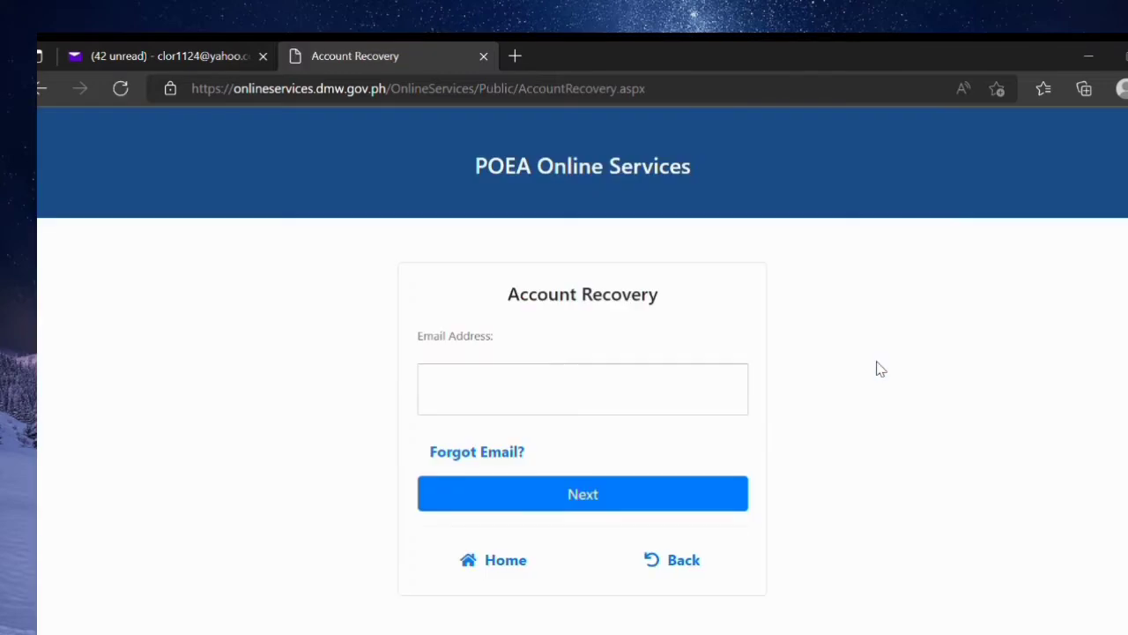
# Step: Enter the registered email address and submit it for account recovery
pyautogui.click(621, 402)
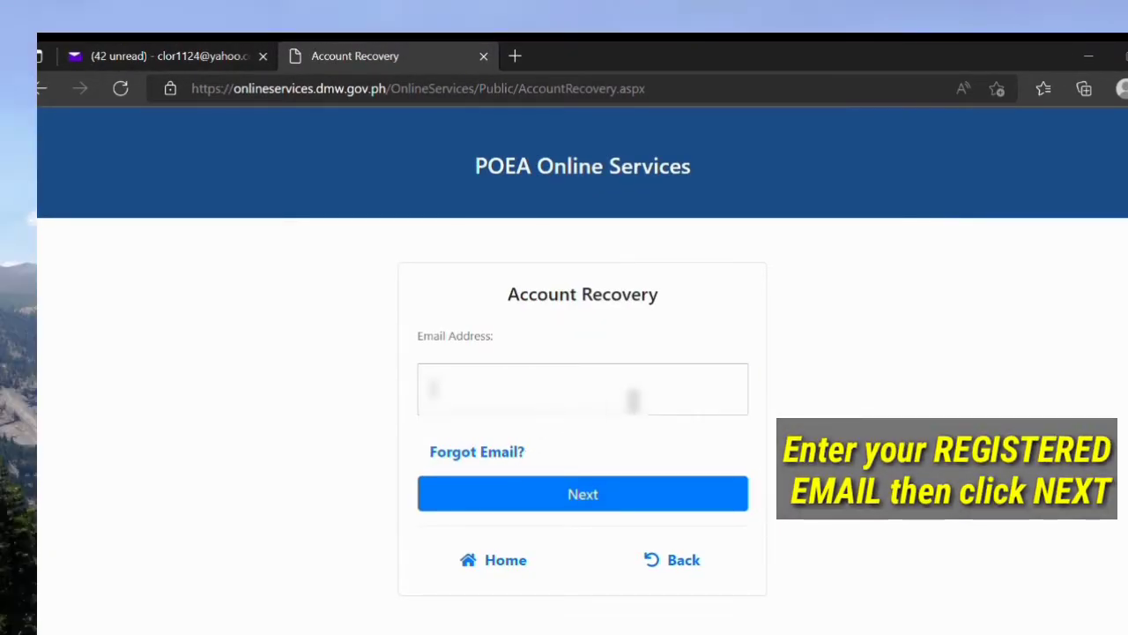
pyautogui.write('clo')
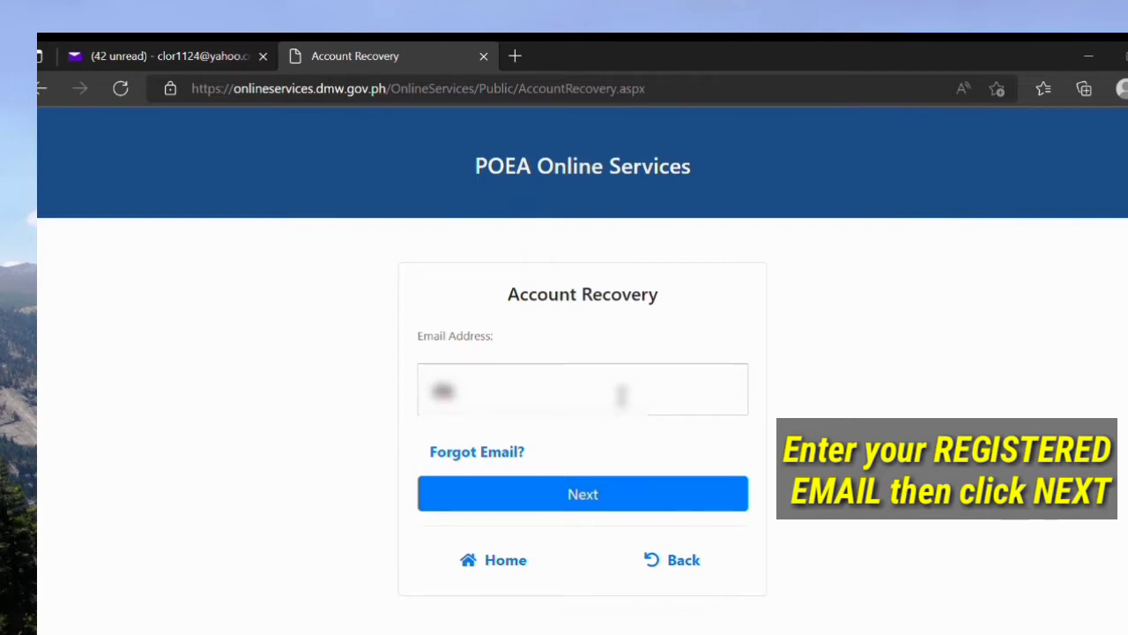
pyautogui.click(521, 466)
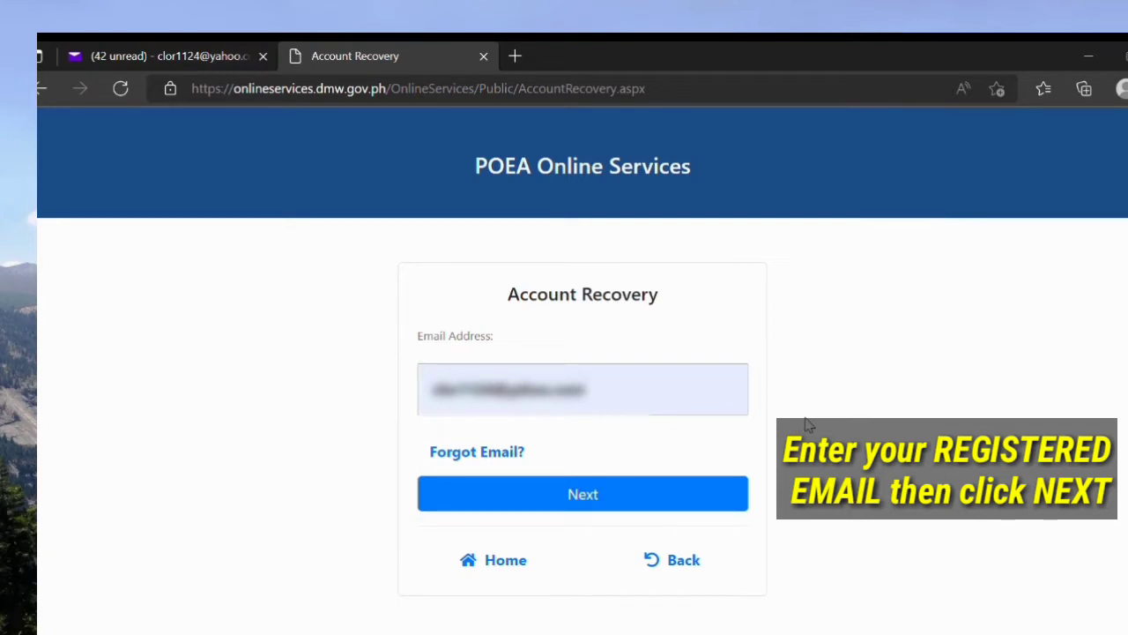
pyautogui.click(712, 502)
# Step: Enter the account holder's first, middle and last names, then confirm resetting and resending the temporary password
pyautogui.scroll(-1, 706, 494)
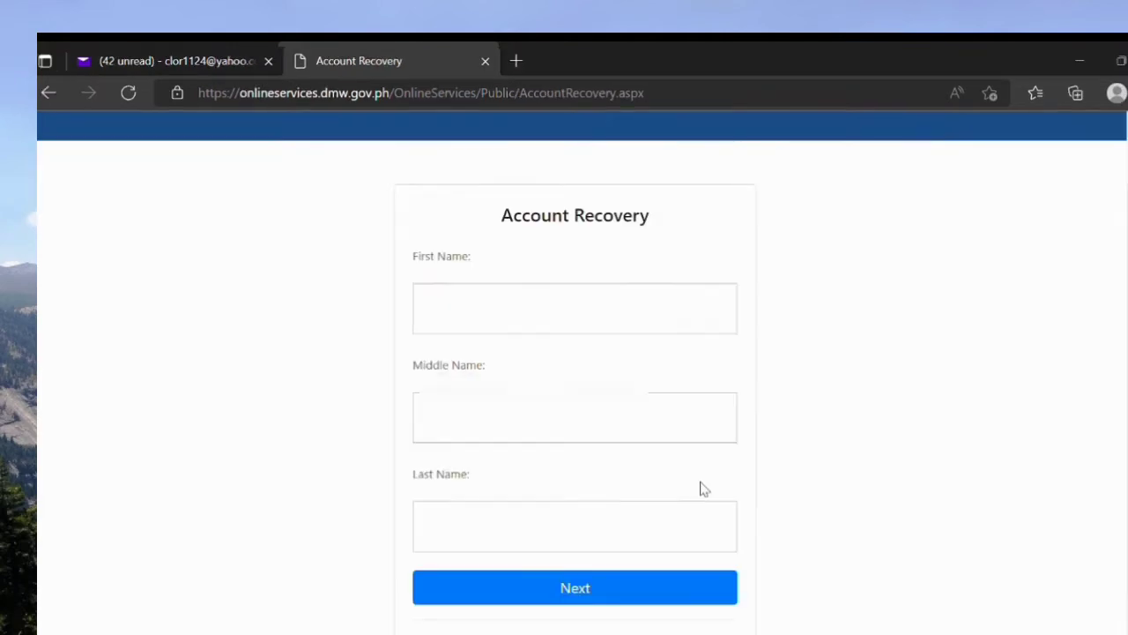
pyautogui.click(586, 322)
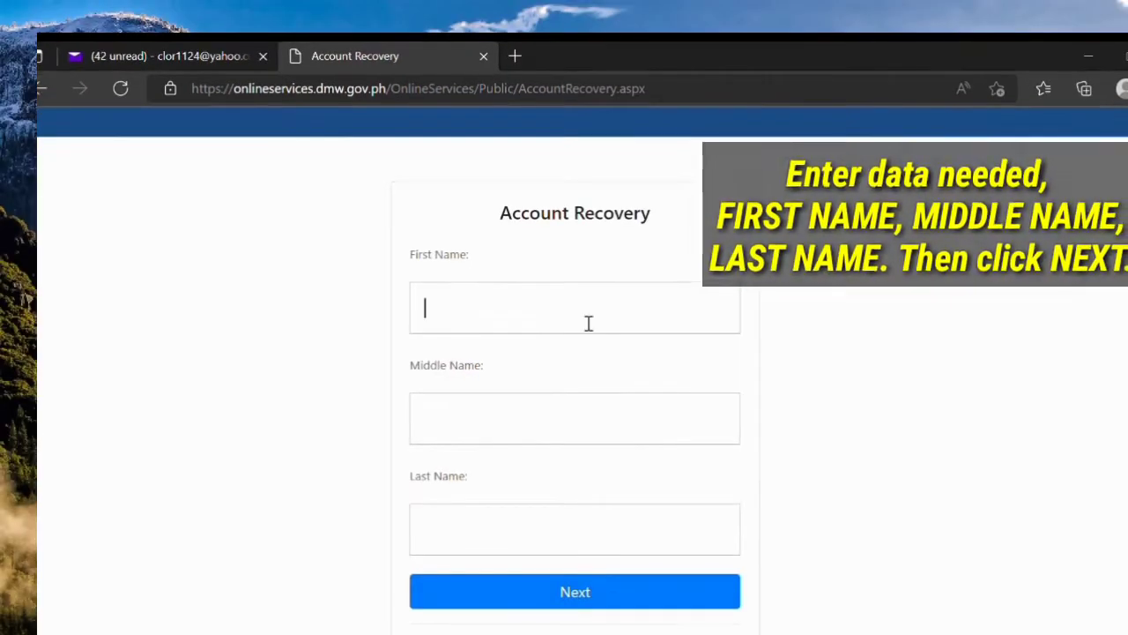
pyautogui.write('Jimmy')
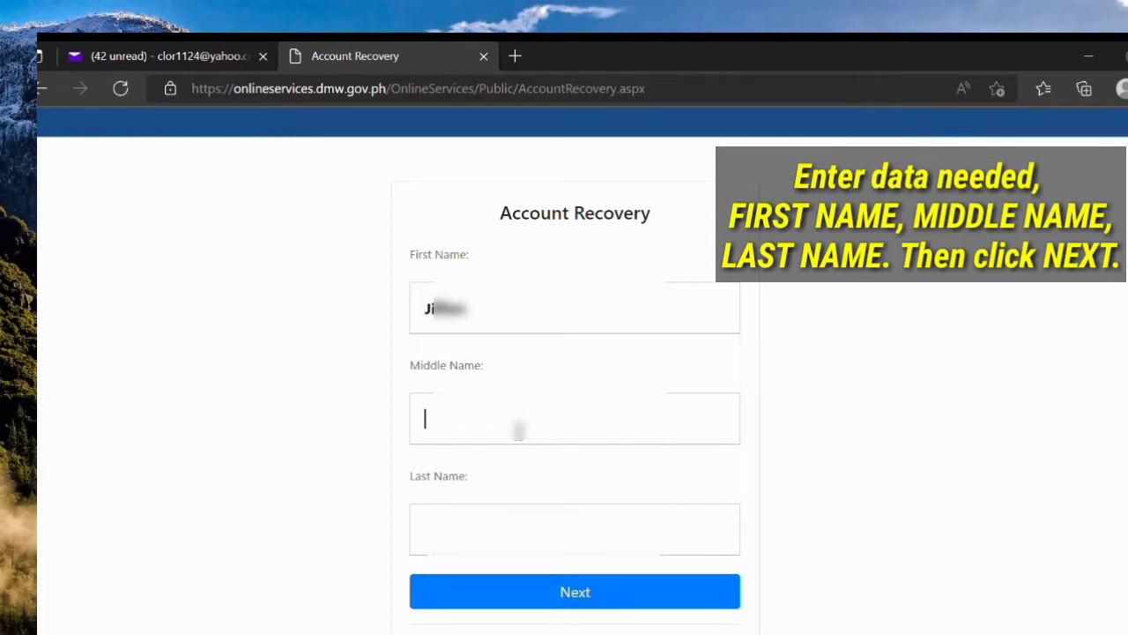
pyautogui.write('Sa')
pyautogui.click(629, 541)
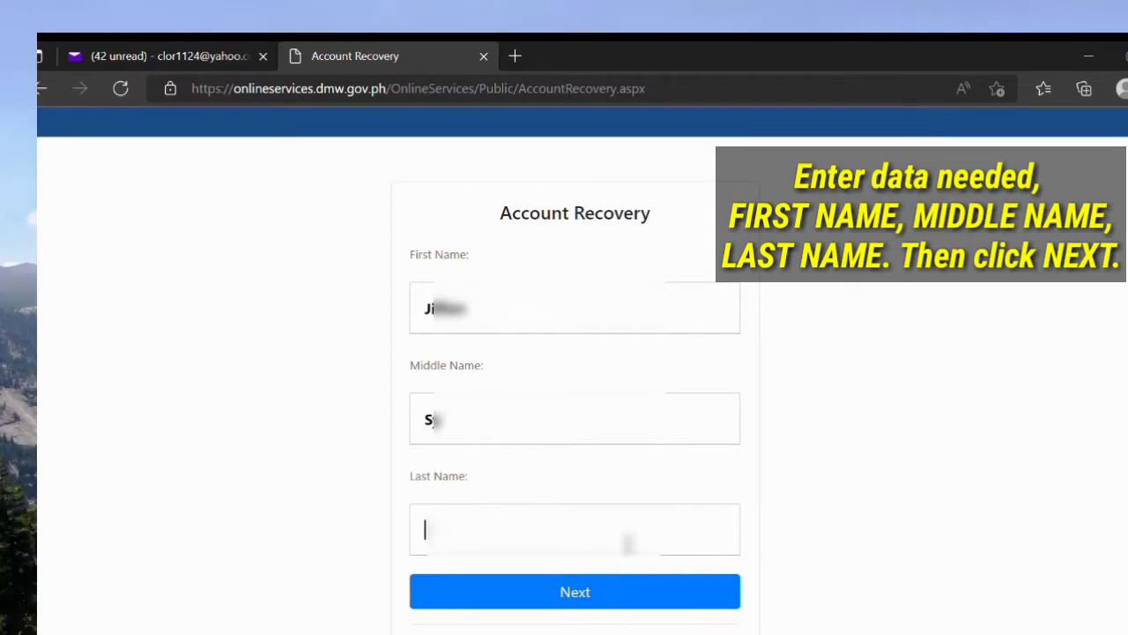
pyautogui.write('Ta')
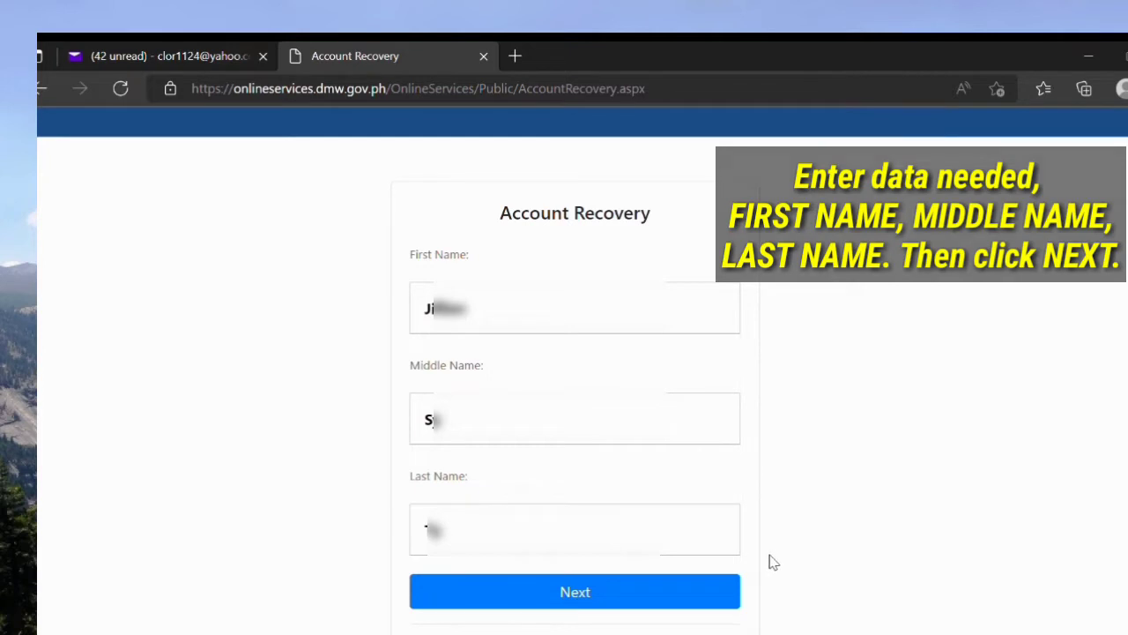
pyautogui.click(679, 603)
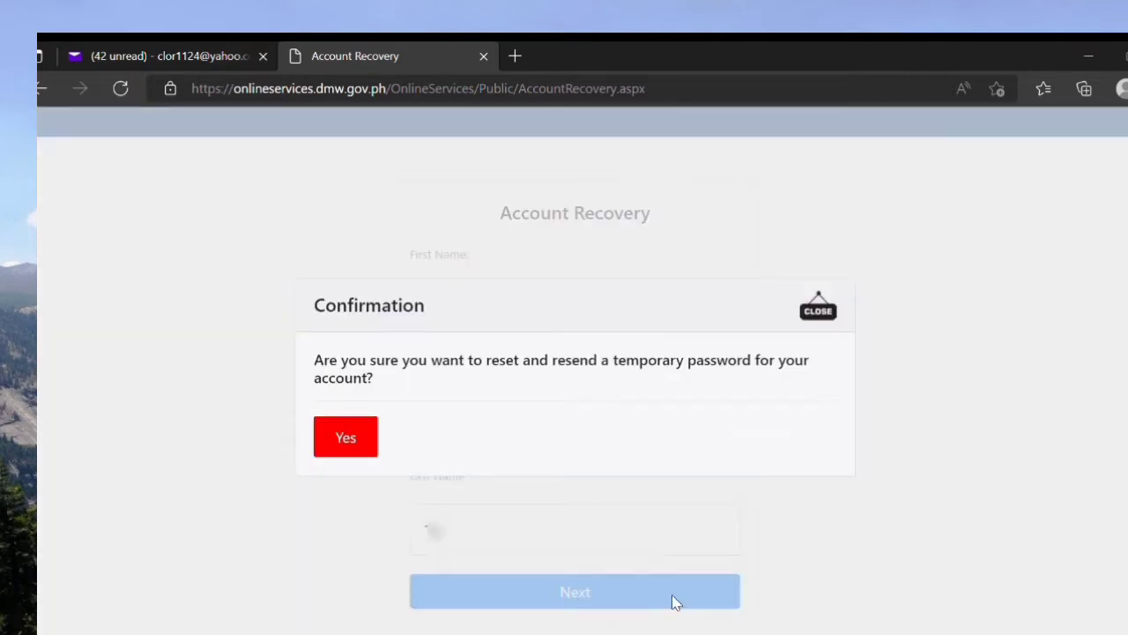
pyautogui.click(356, 448)
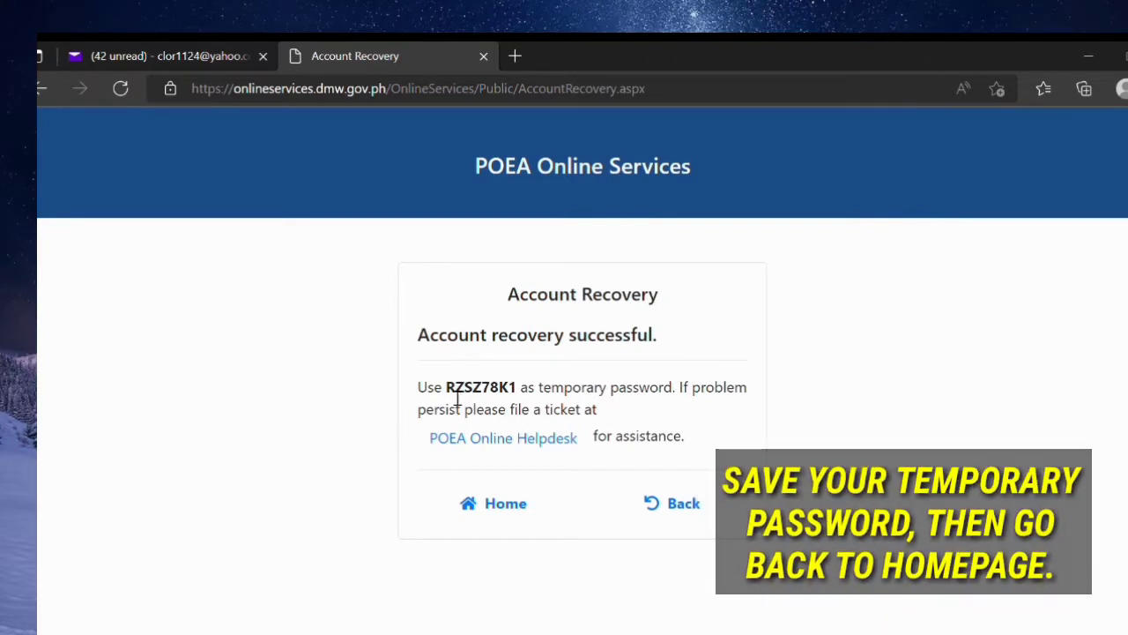
# Step: Copy the temporary password and return to the portal home page
pyautogui.moveTo(446, 388); pyautogui.dragTo(521, 385)
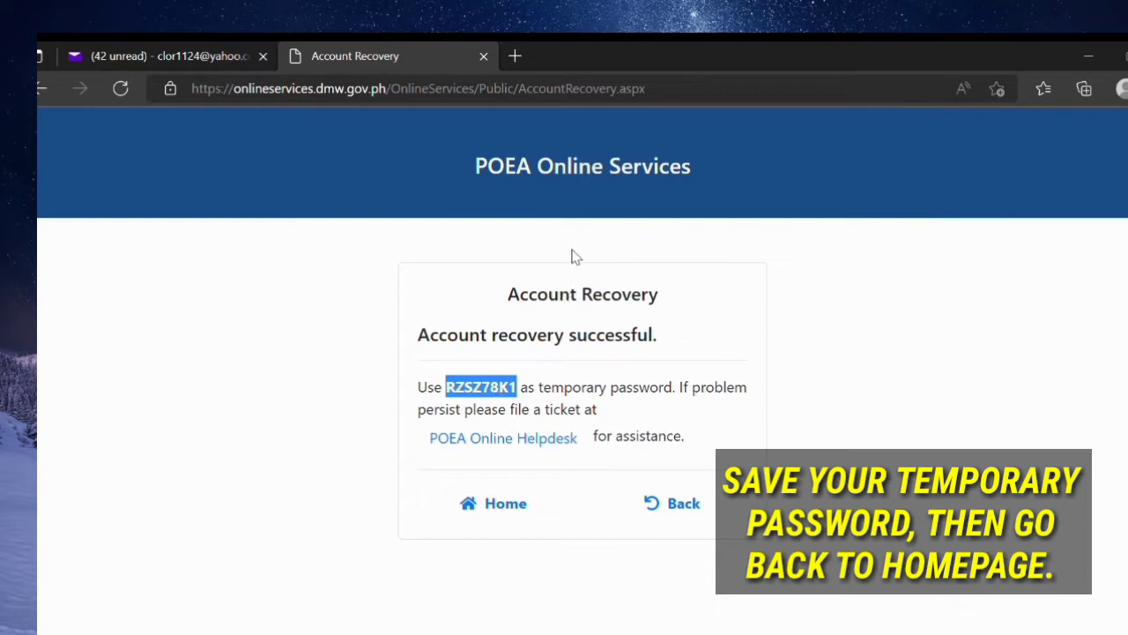
pyautogui.click(723, 424)
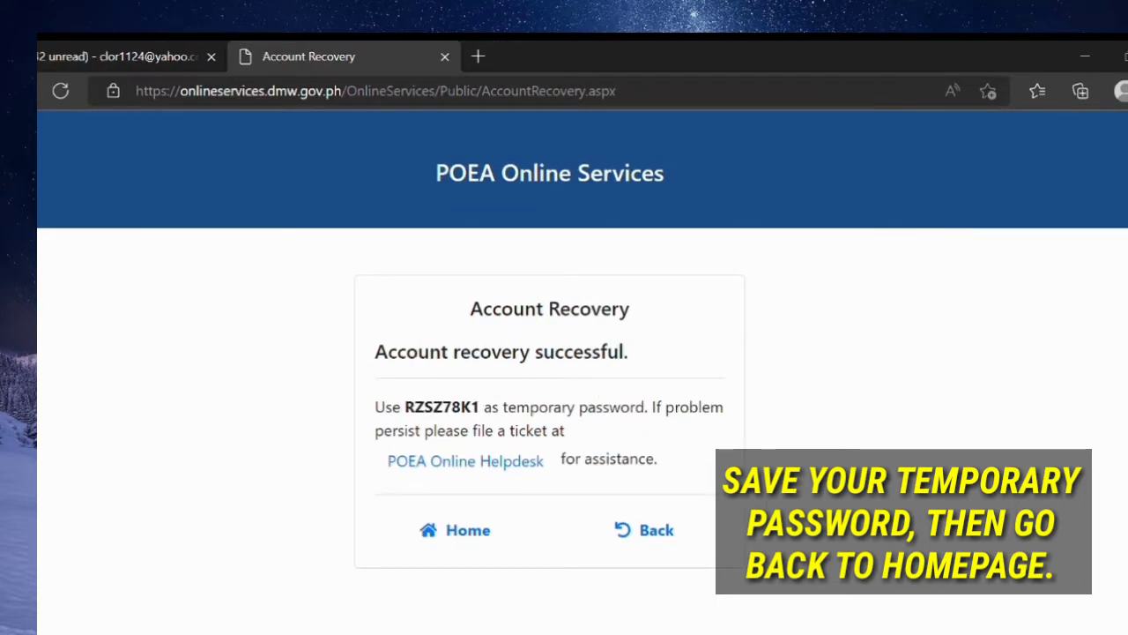
pyautogui.click(455, 530)
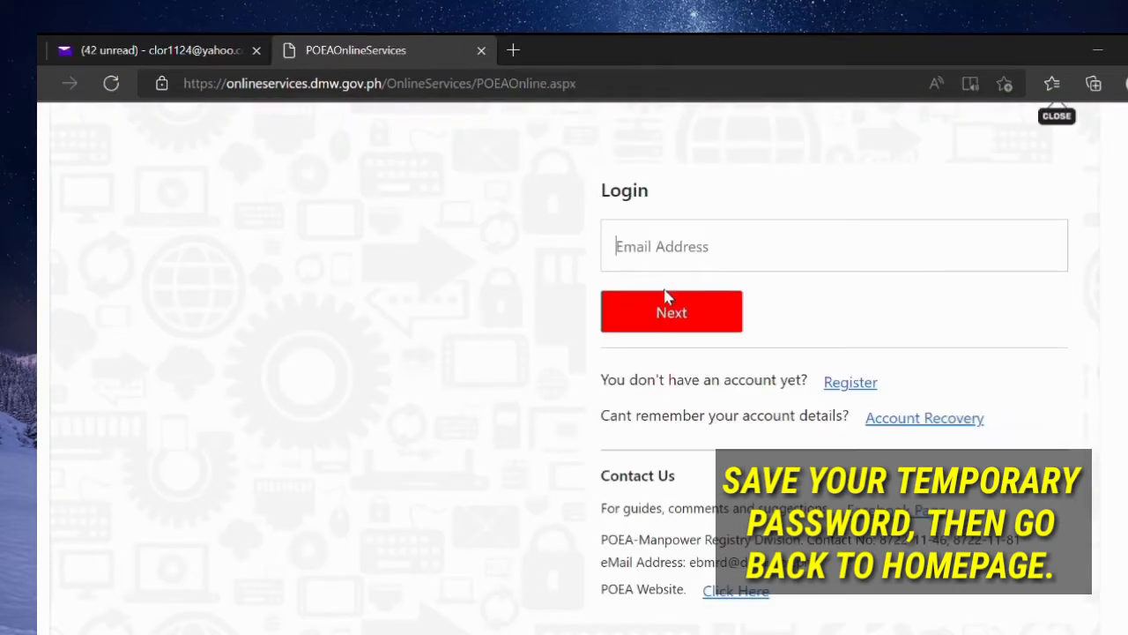
# Step: Enter the registered email address at Login and continue to the password step
pyautogui.click(675, 262)
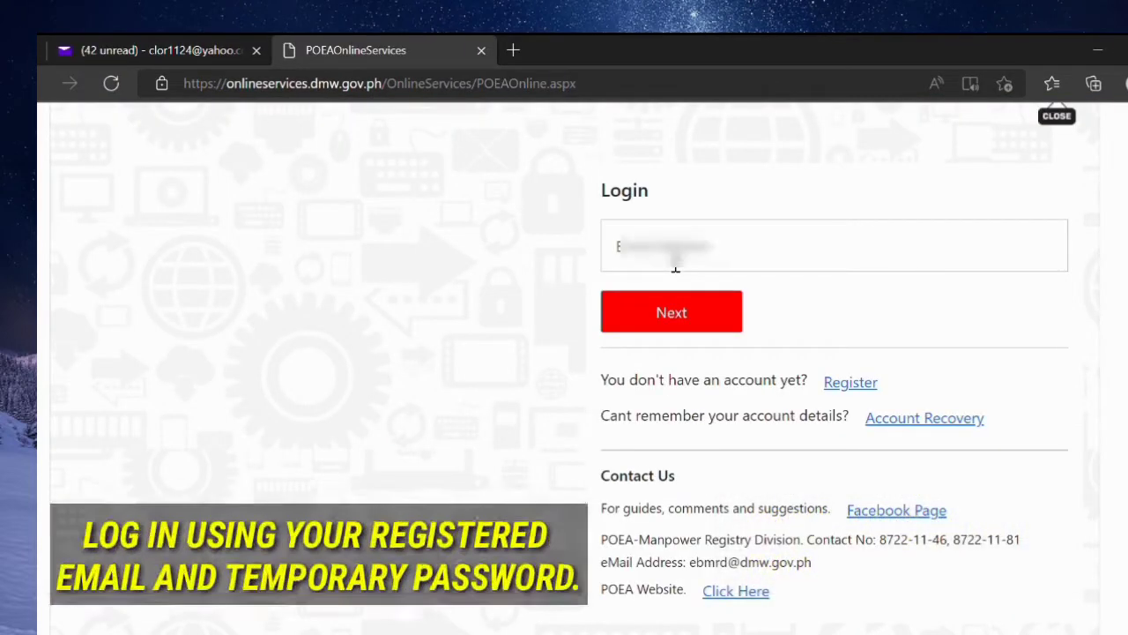
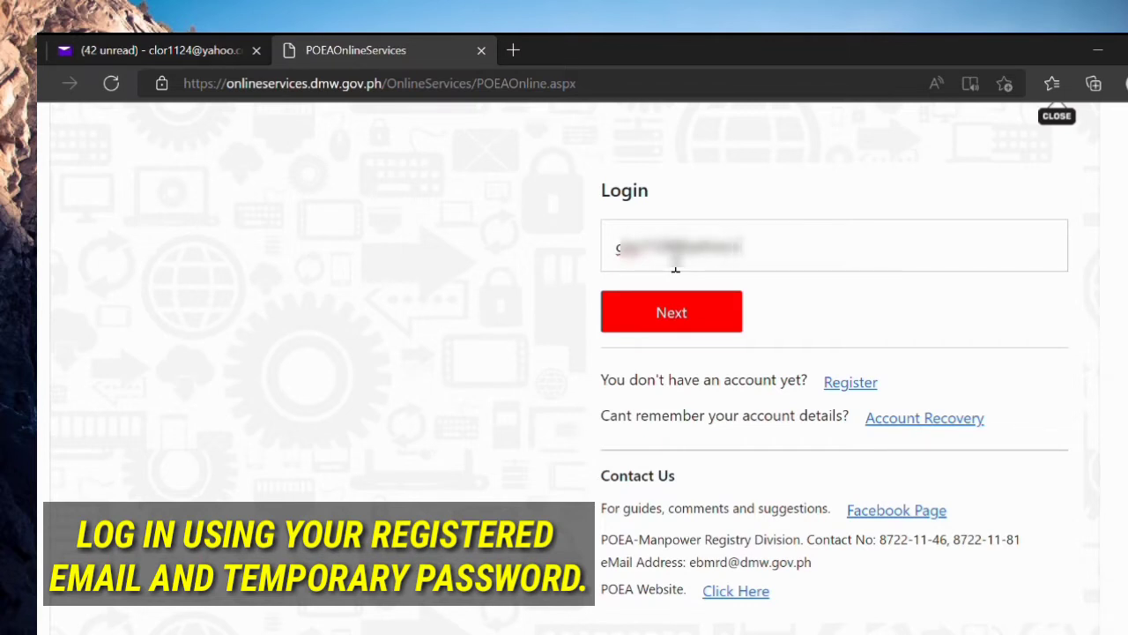
pyautogui.scroll(5, 675, 269)
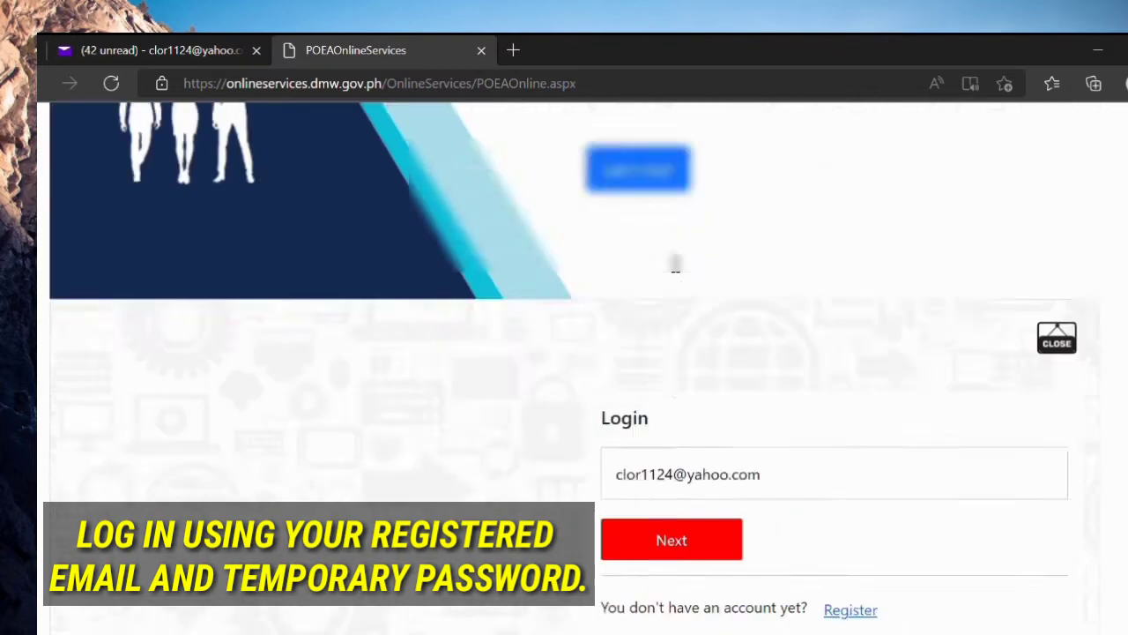
pyautogui.scroll(-5, 796, 403)
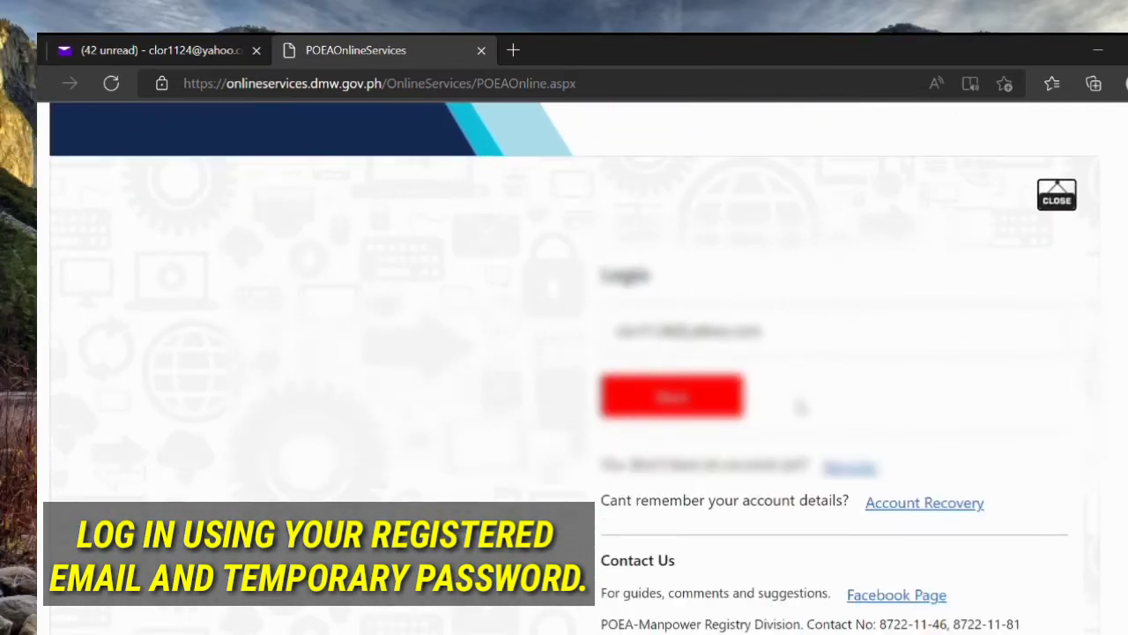
pyautogui.scroll(-1, 806, 401)
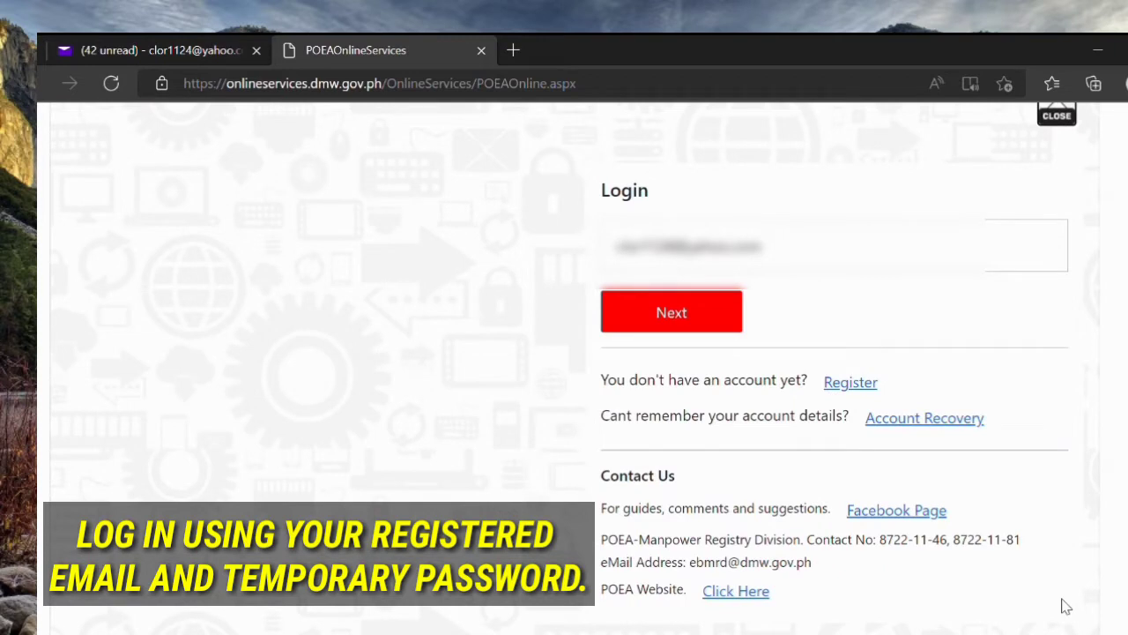
pyautogui.click(677, 327)
# Step: Log in by pasting the temporary password
pyautogui.click(680, 262)
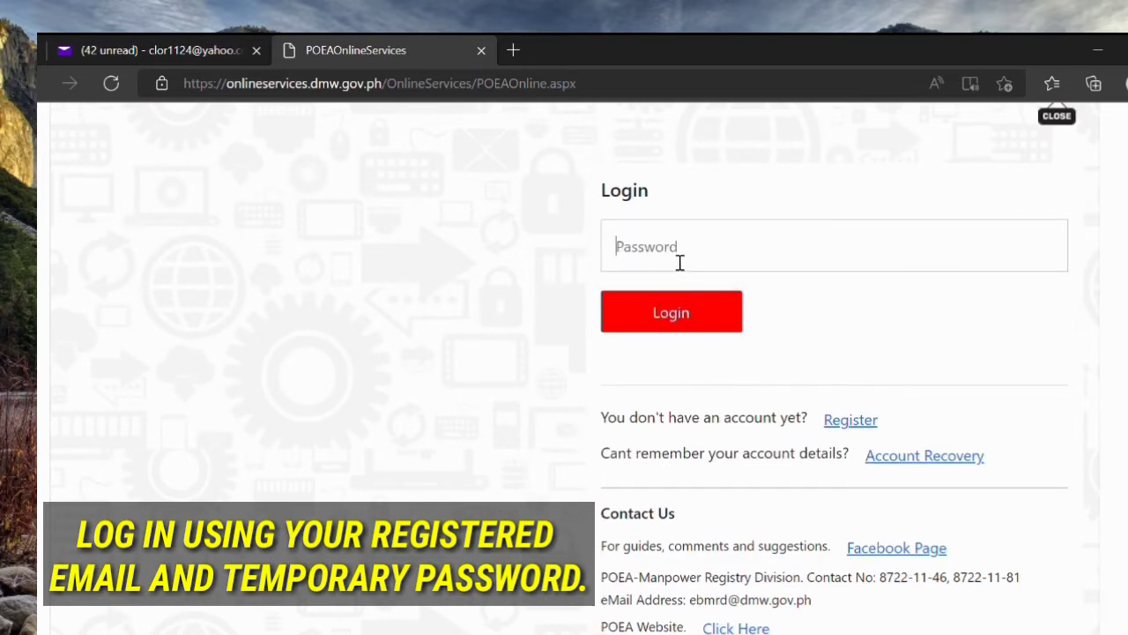
pyautogui.hotkey('ctrl', 'v')
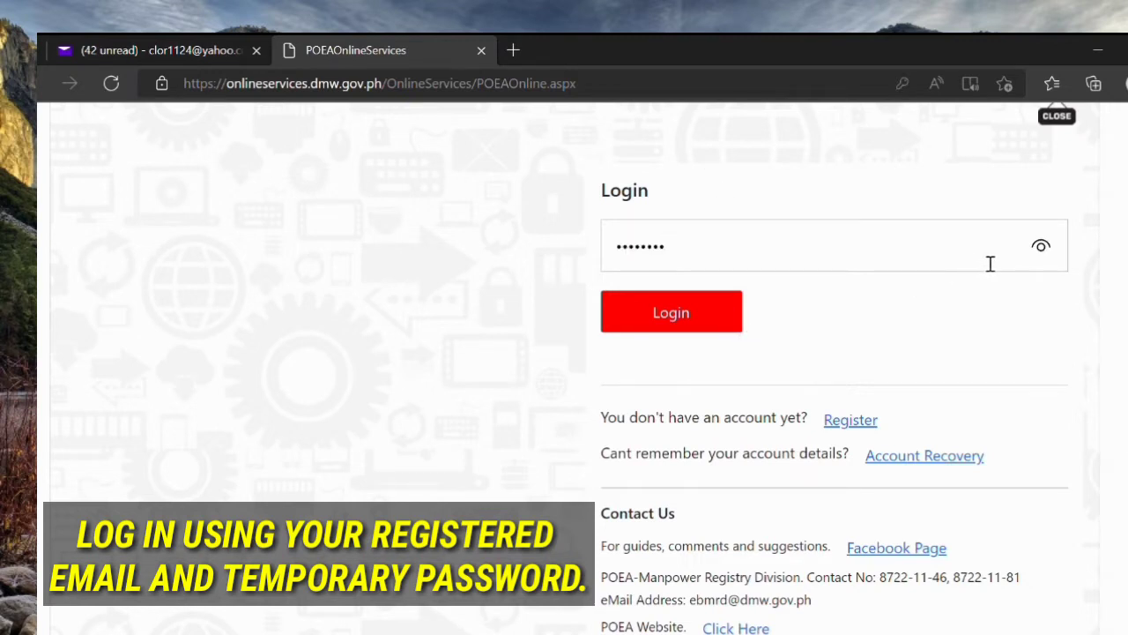
pyautogui.click(732, 326)
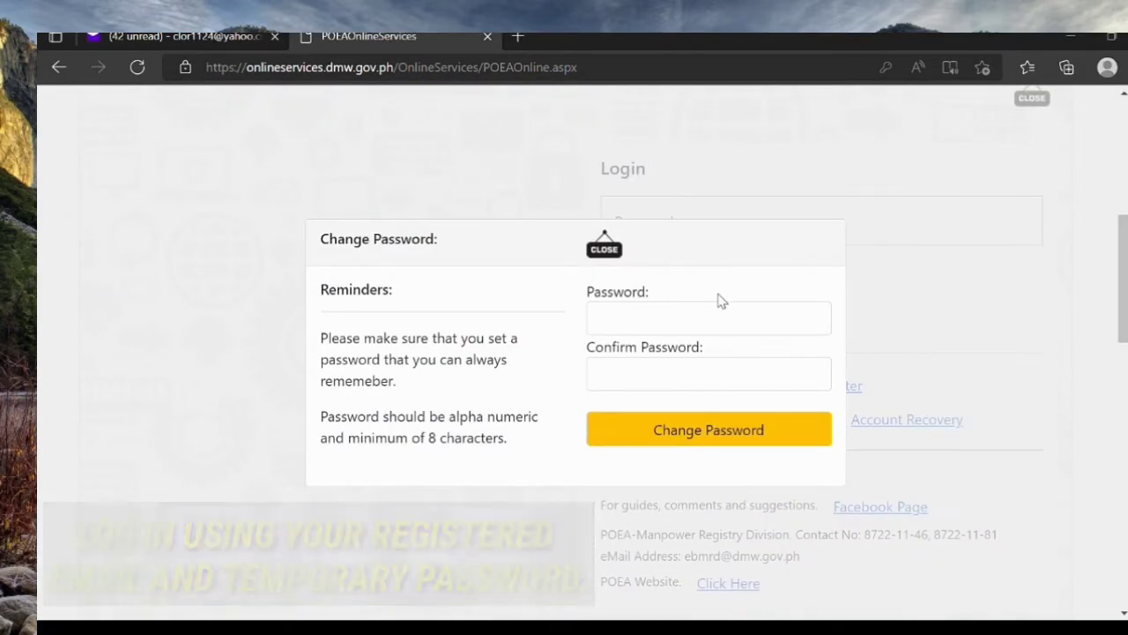
# Step: Enter and confirm a new account password and save it
pyautogui.click(726, 325)
pyautogui.write('•••••••')
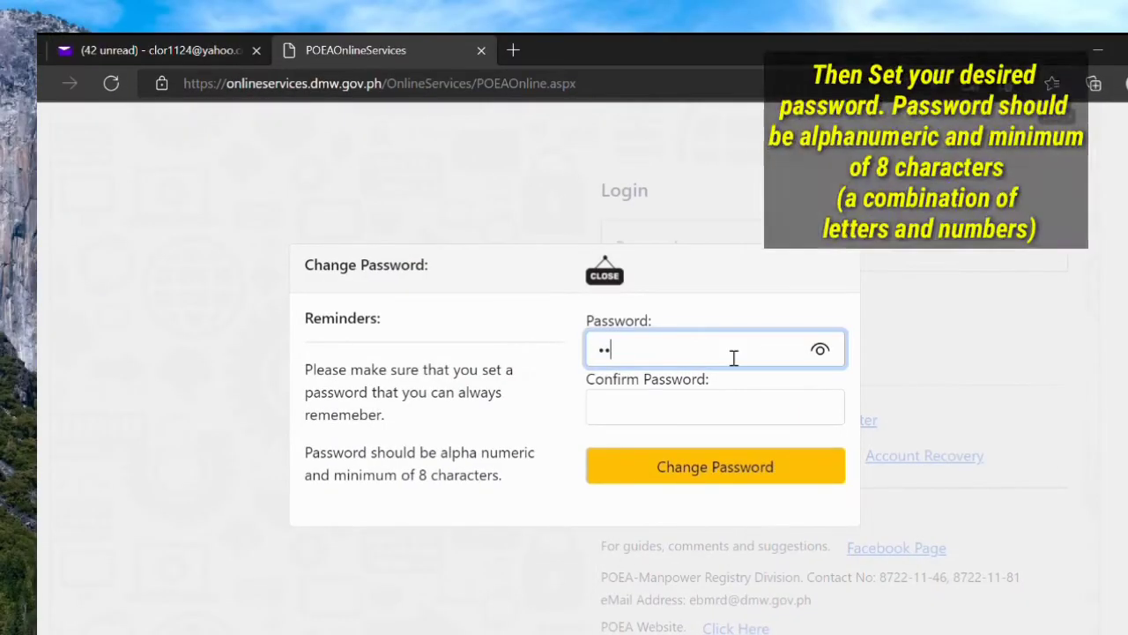
pyautogui.write('•')
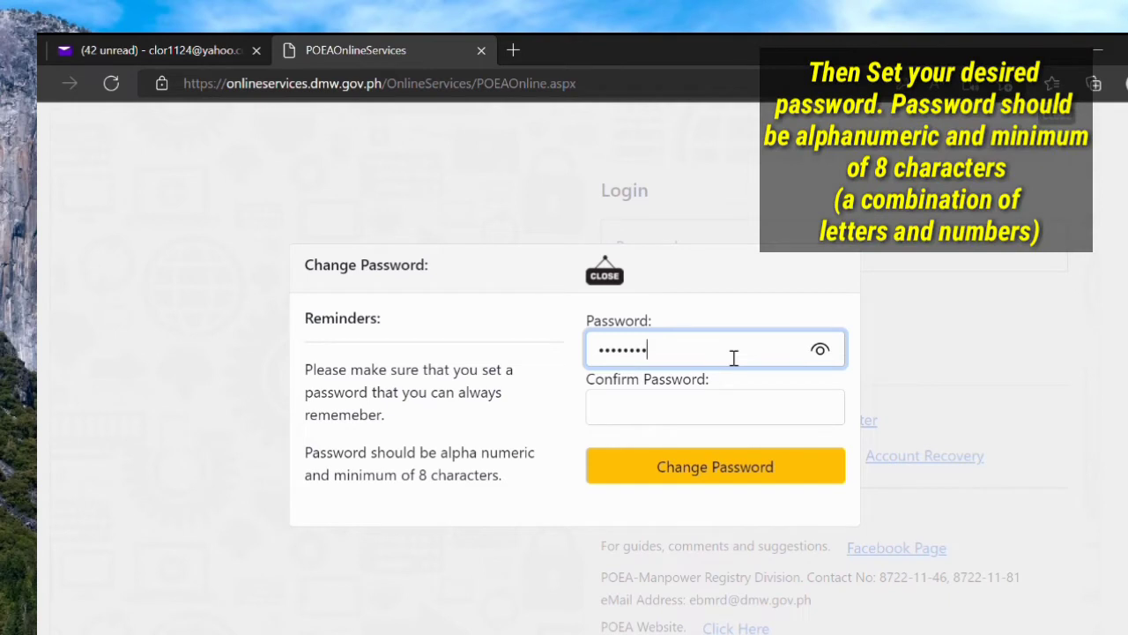
pyautogui.write('•')
pyautogui.click(704, 416)
pyautogui.write('••••••••')
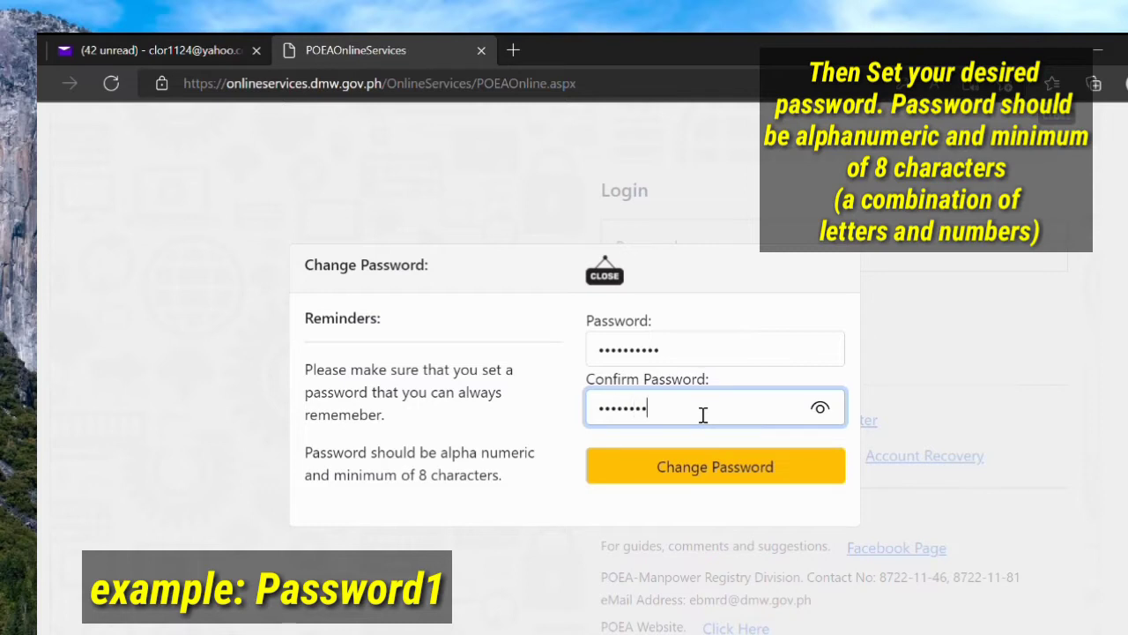
pyautogui.write('••')
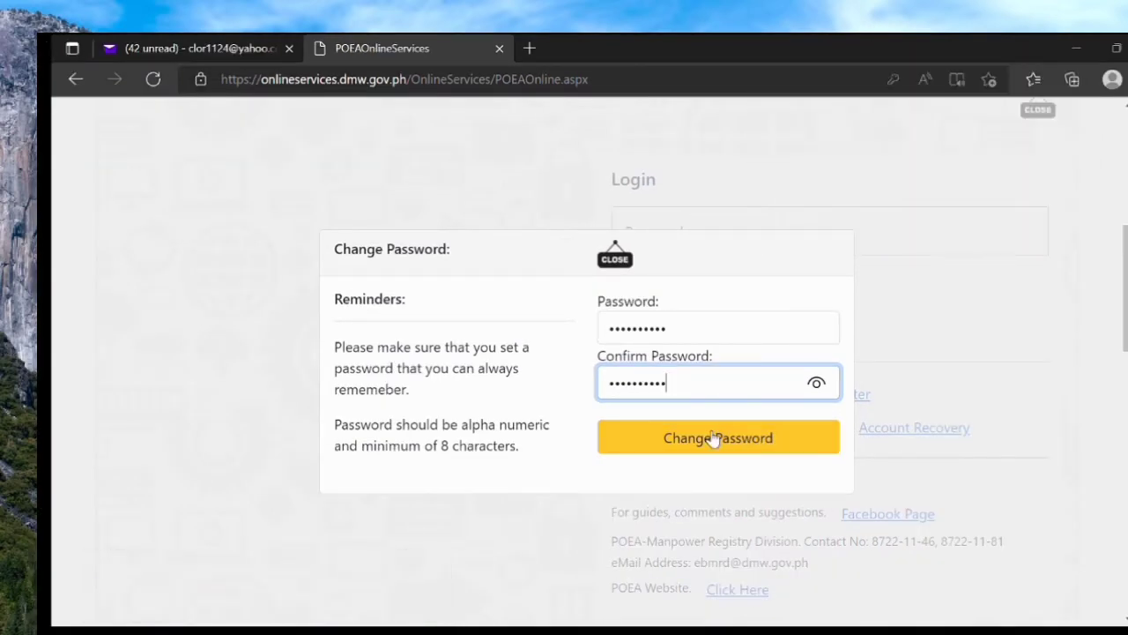
pyautogui.click(714, 438)
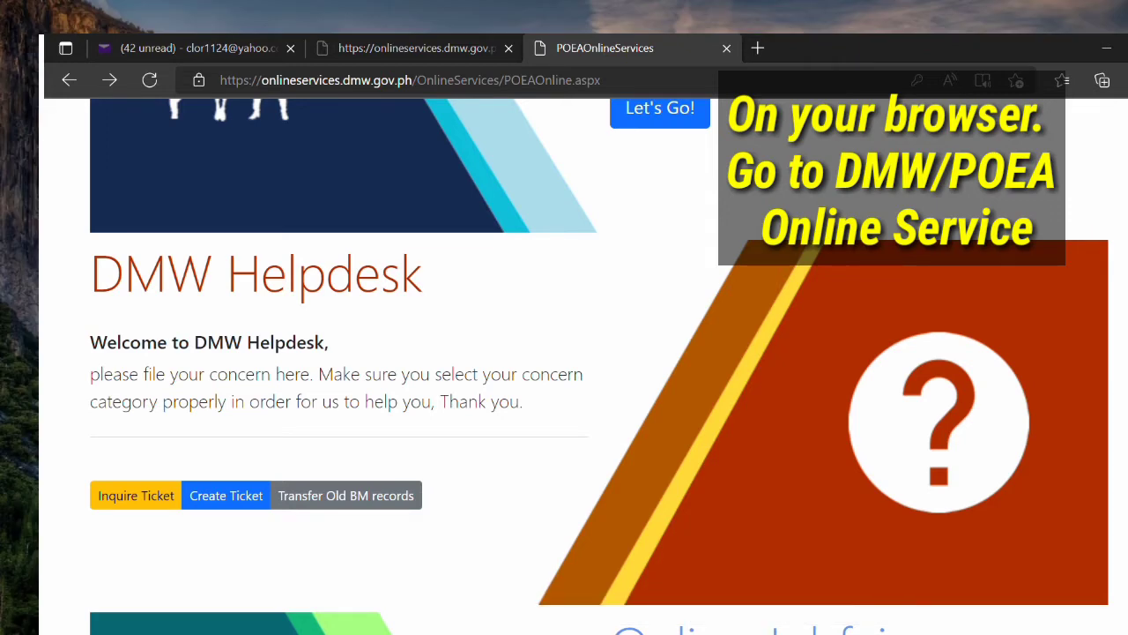
# Step: Start a helpdesk ticket for Online Services-ERegistration with concern Account Problem - Confirmation eMail
pyautogui.click(253, 496)
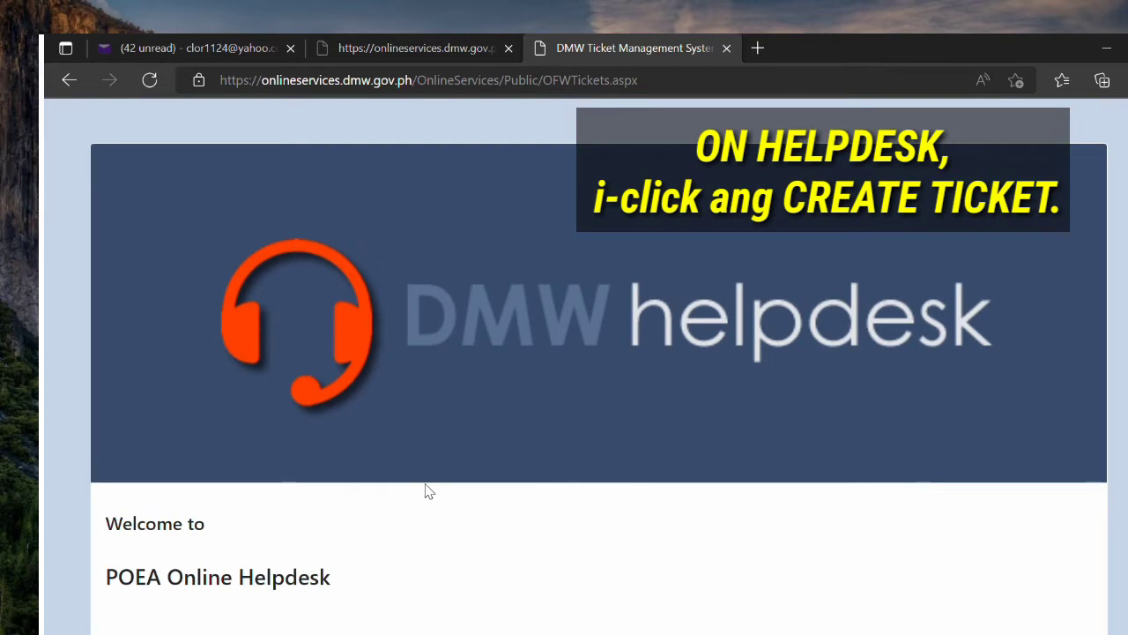
pyautogui.scroll(-1, 429, 491)
pyautogui.click(912, 617)
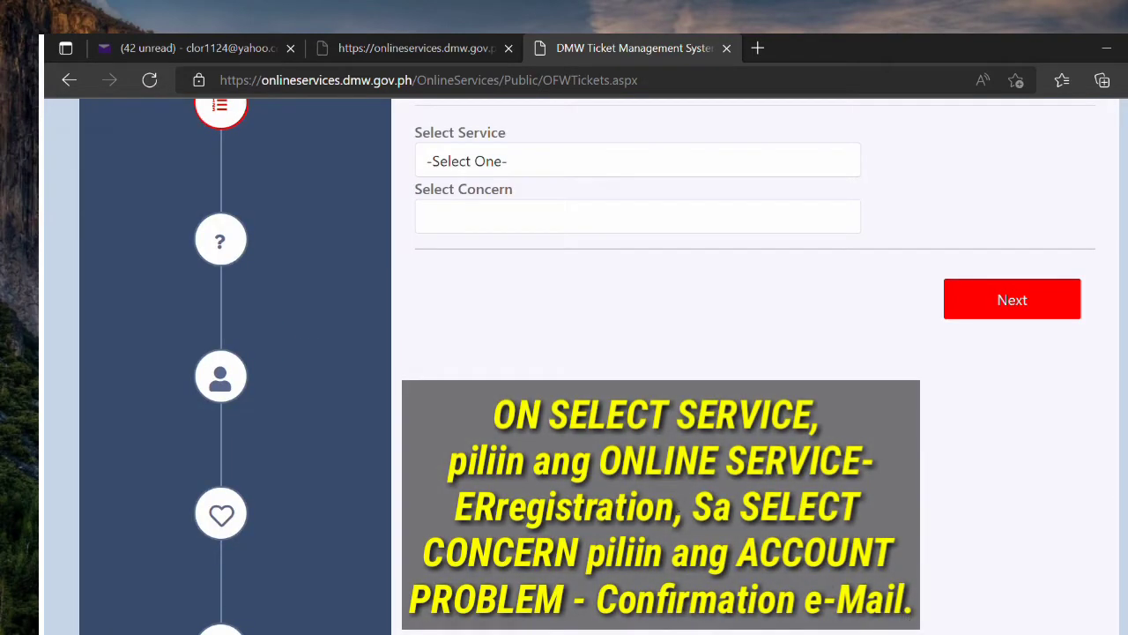
pyautogui.scroll(1, 828, 583)
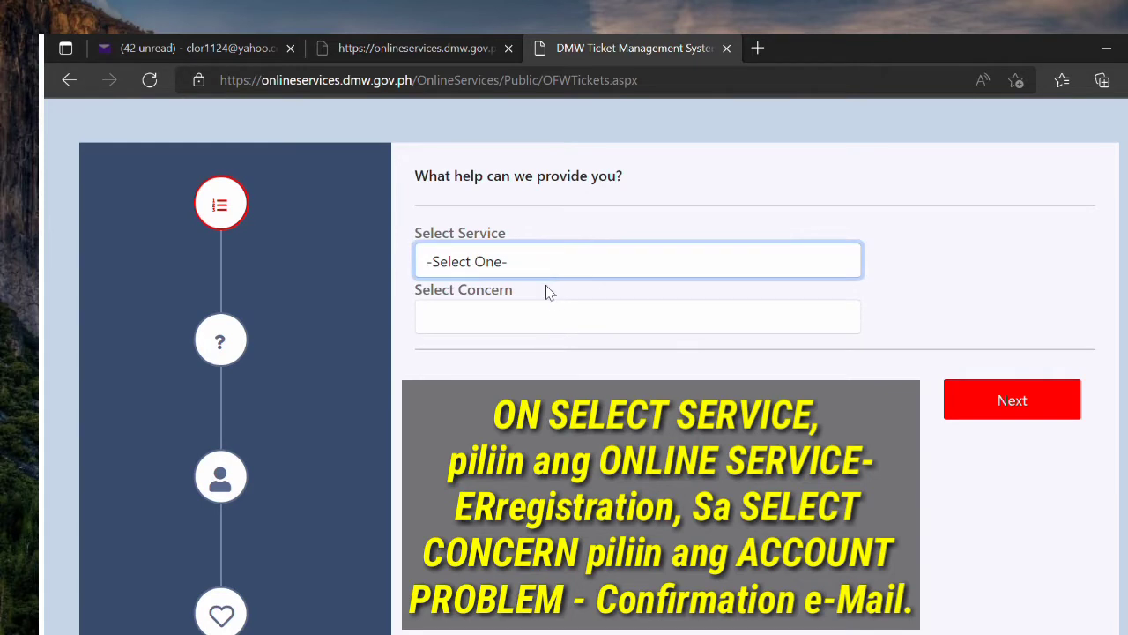
pyautogui.click(560, 318)
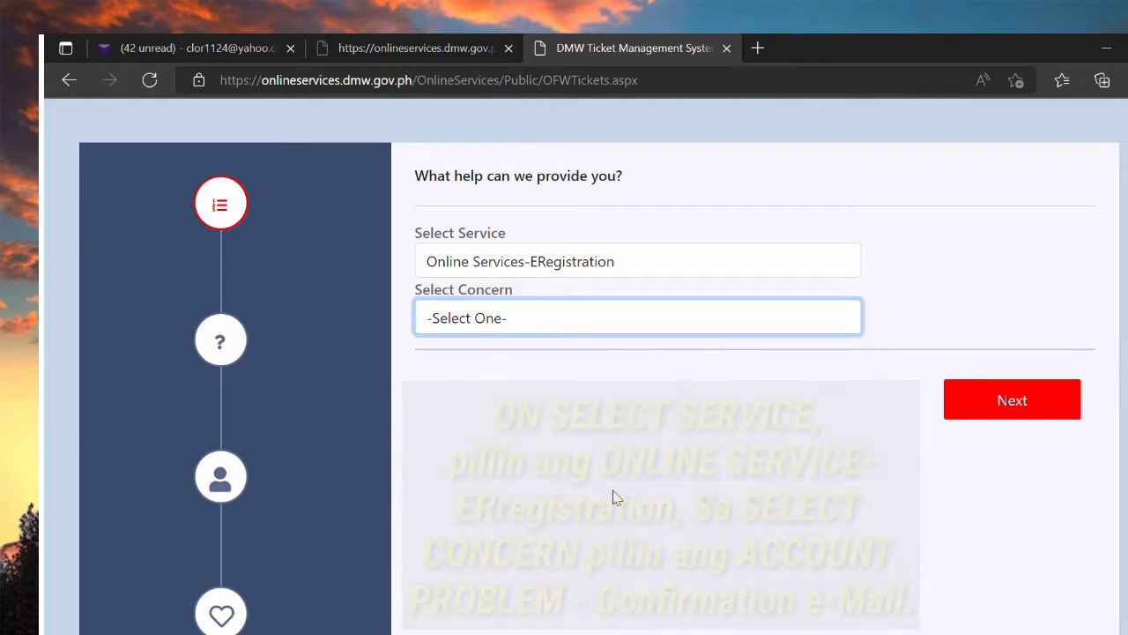
pyautogui.press('Down')
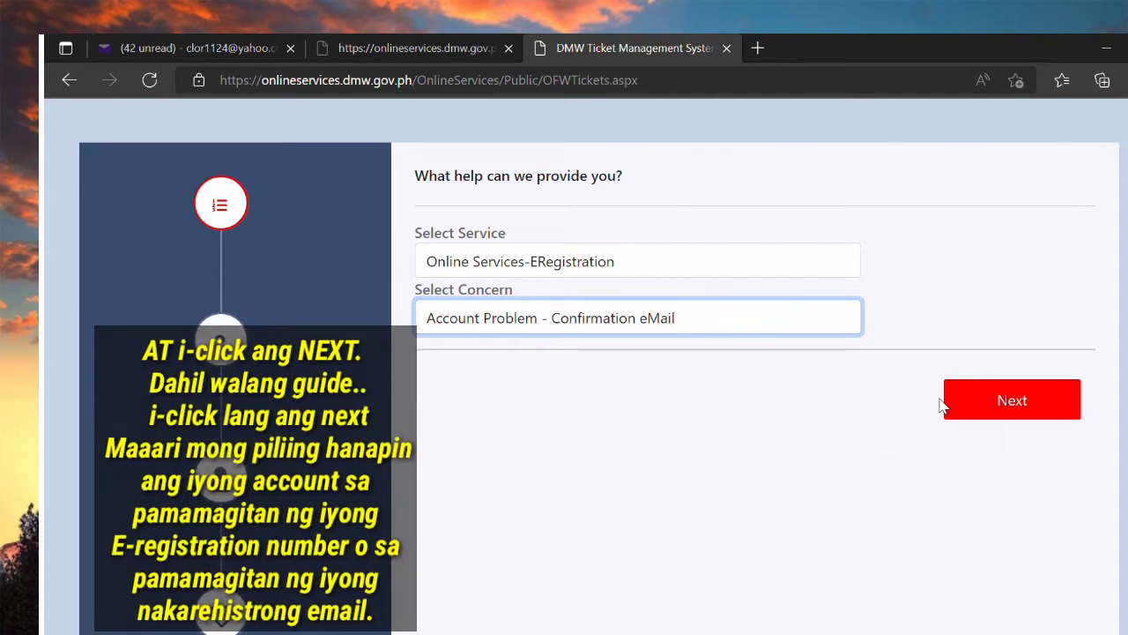
pyautogui.click(1024, 418)
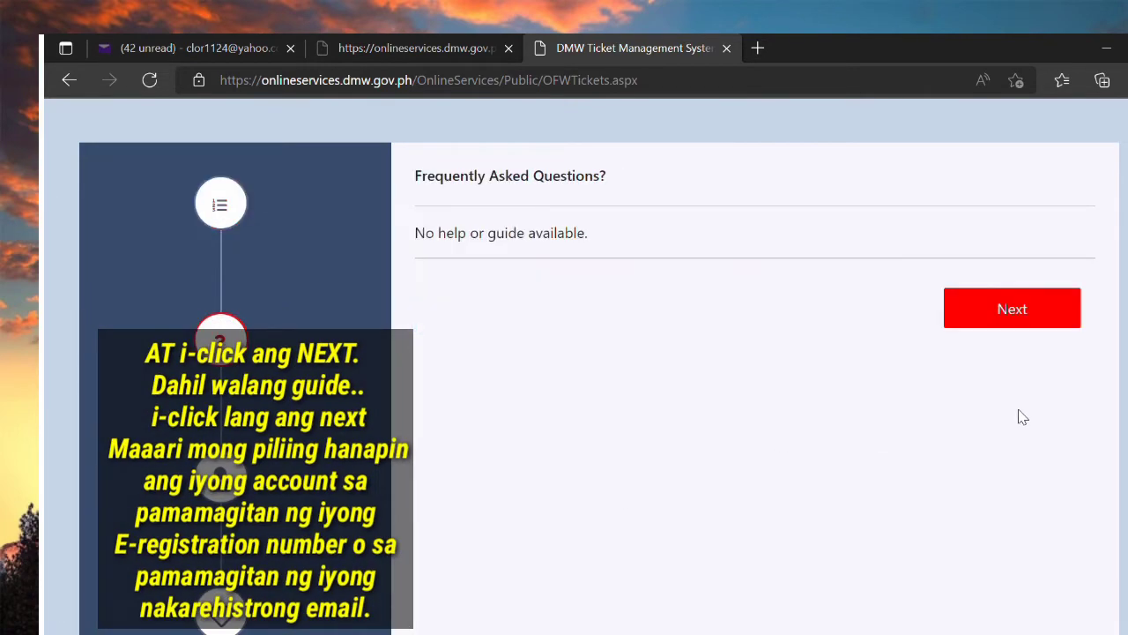
# Step: Skip the FAQ step and find the account by its registered e-mail address
pyautogui.click(1013, 308)
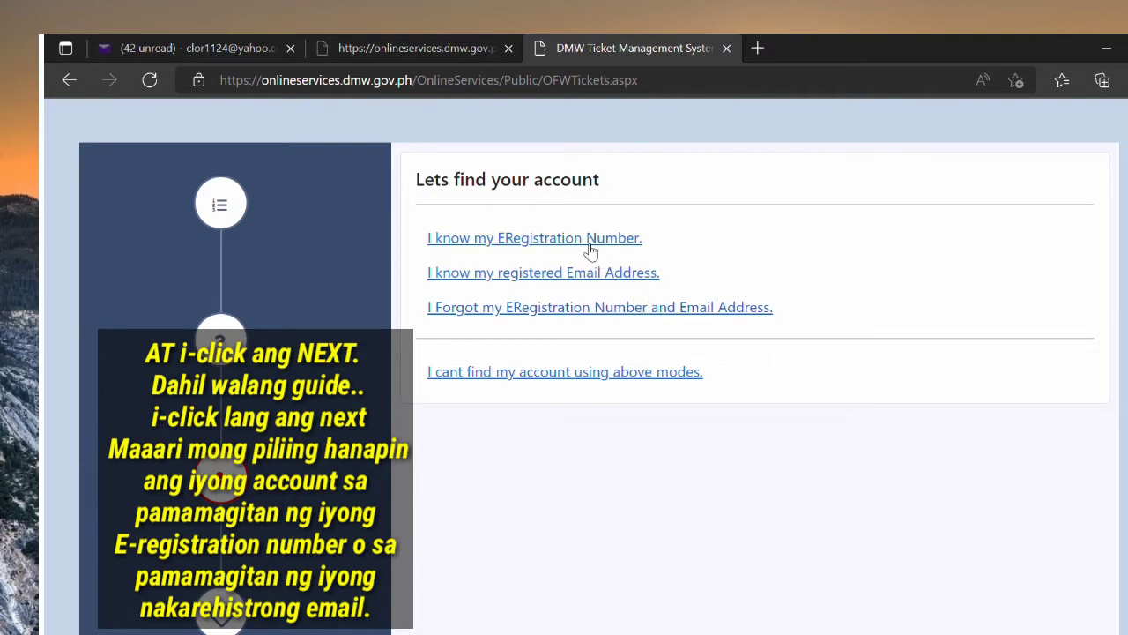
pyautogui.click(605, 272)
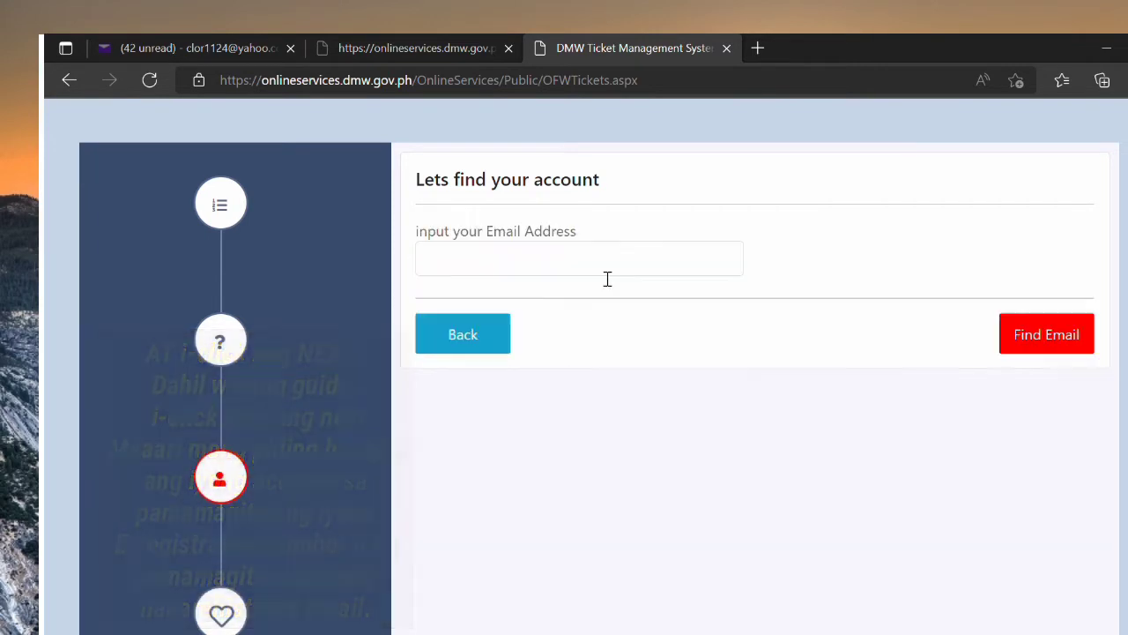
pyautogui.click(607, 279)
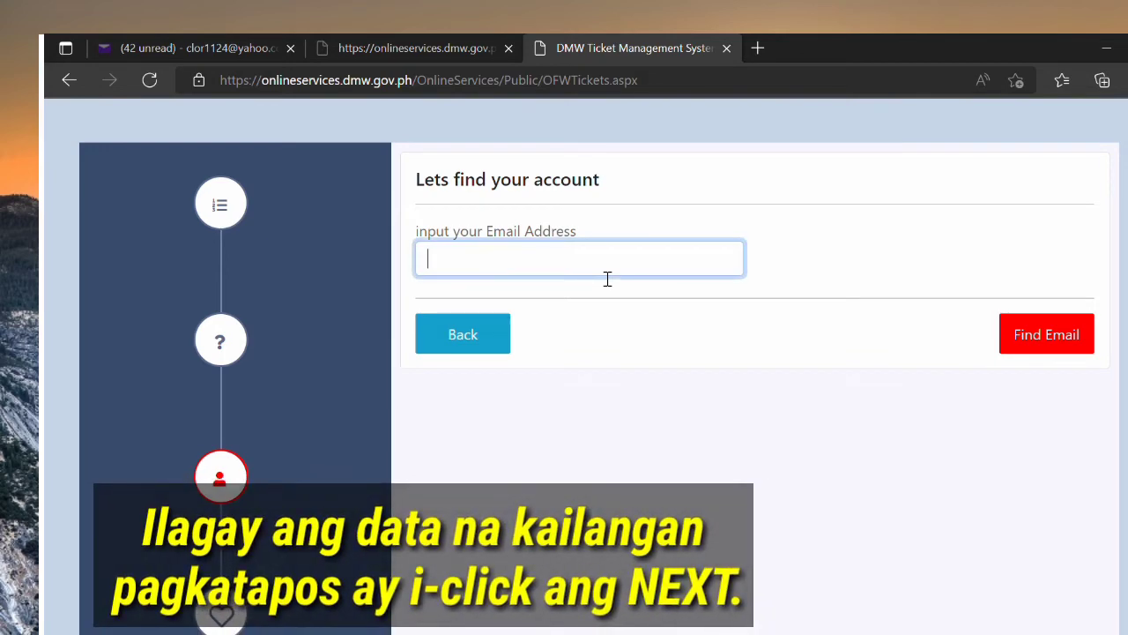
pyautogui.click(593, 299)
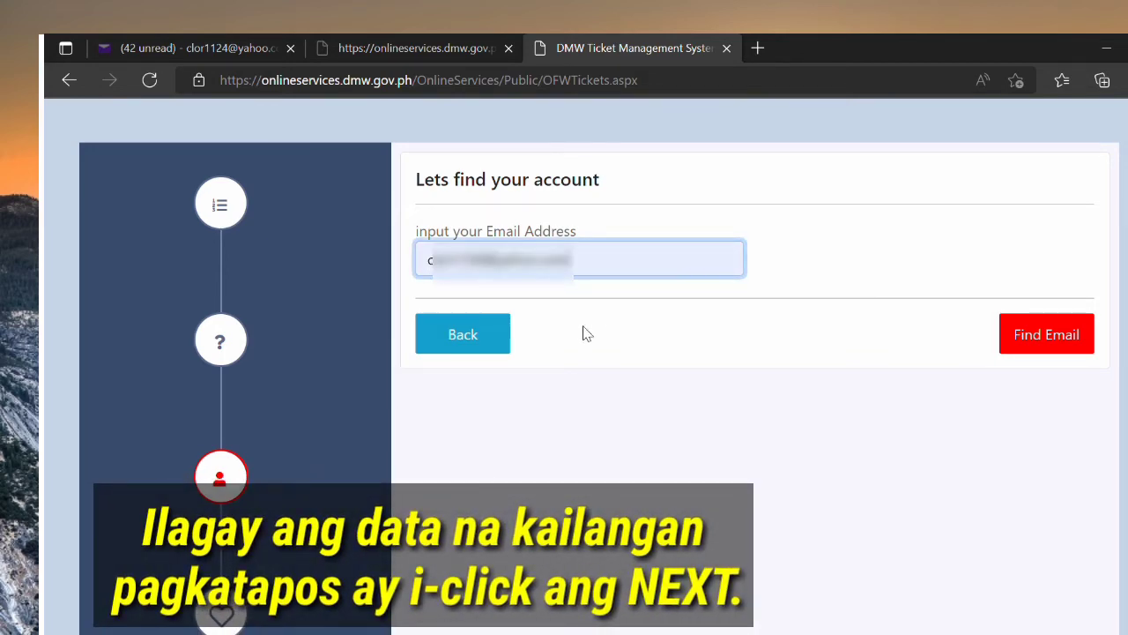
pyautogui.click(1023, 332)
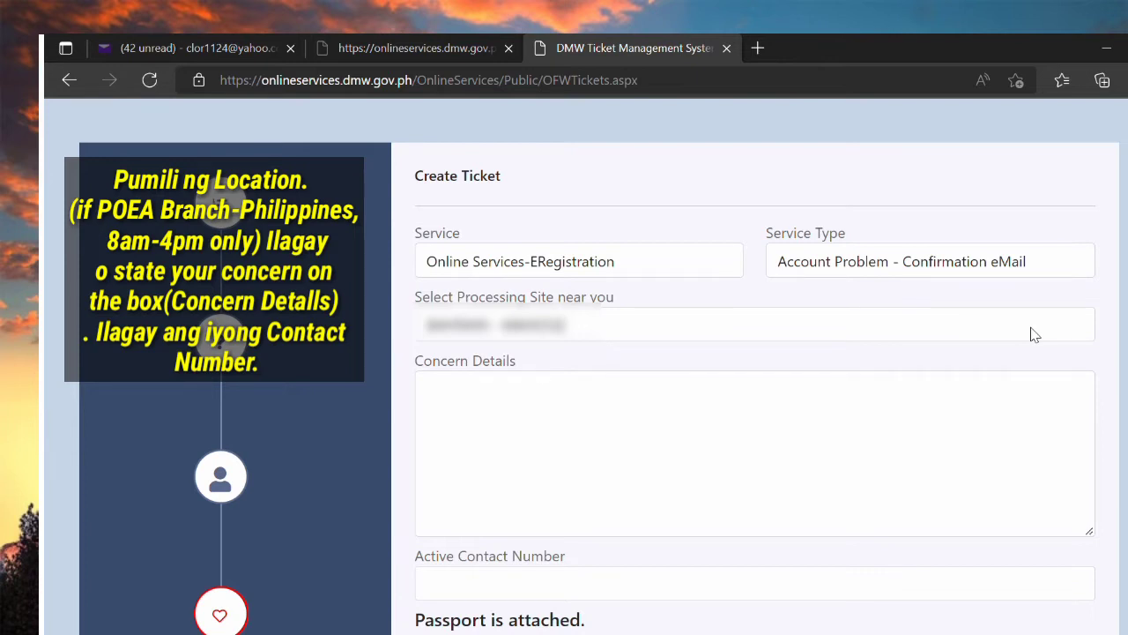
# Step: Pick the nearest processing site and write the concern 'no confirmation email received'
pyautogui.click(783, 336)
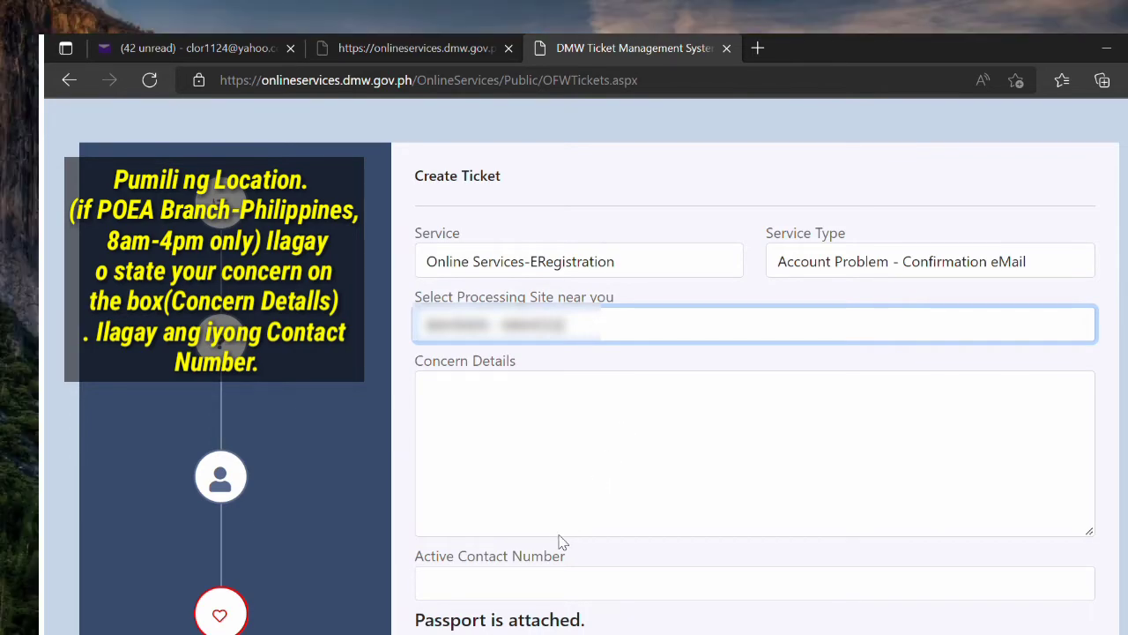
pyautogui.press('Down')
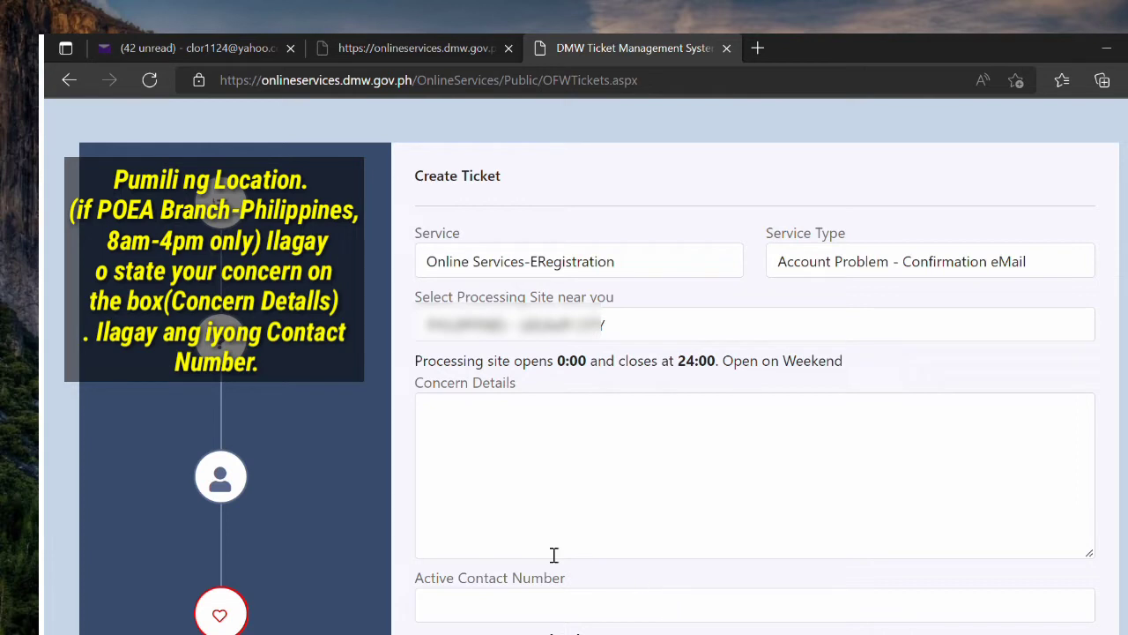
pyautogui.click(507, 432)
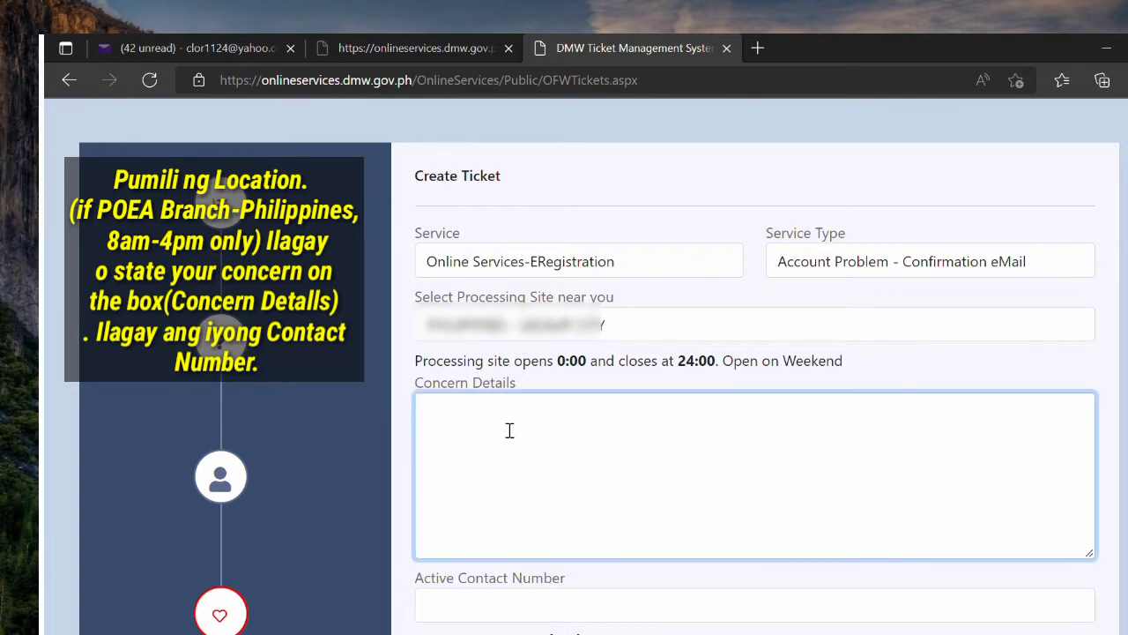
pyautogui.write('no confimation email')
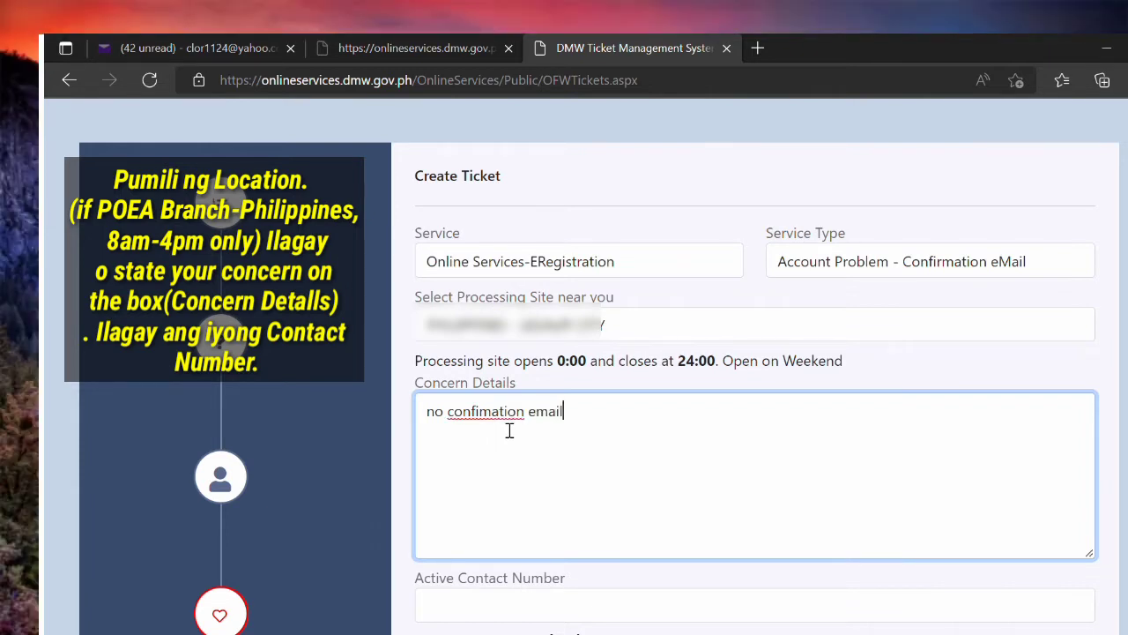
pyautogui.write(' rec')
pyautogui.click(481, 413)
pyautogui.write('r')
pyautogui.click(607, 422)
pyautogui.write('eived')
# Step: Enter the active contact number and submit the ticket
pyautogui.click(675, 613)
pyautogui.scroll(-2, 673, 614)
pyautogui.hotkey('ctrl', 'v')
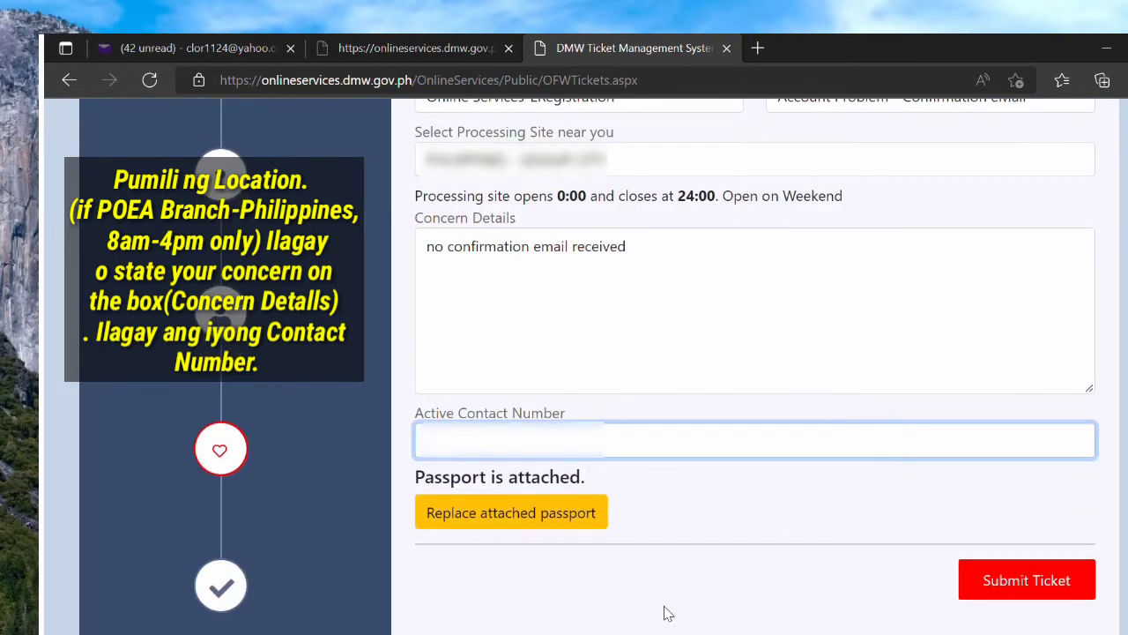
pyautogui.write('917123')
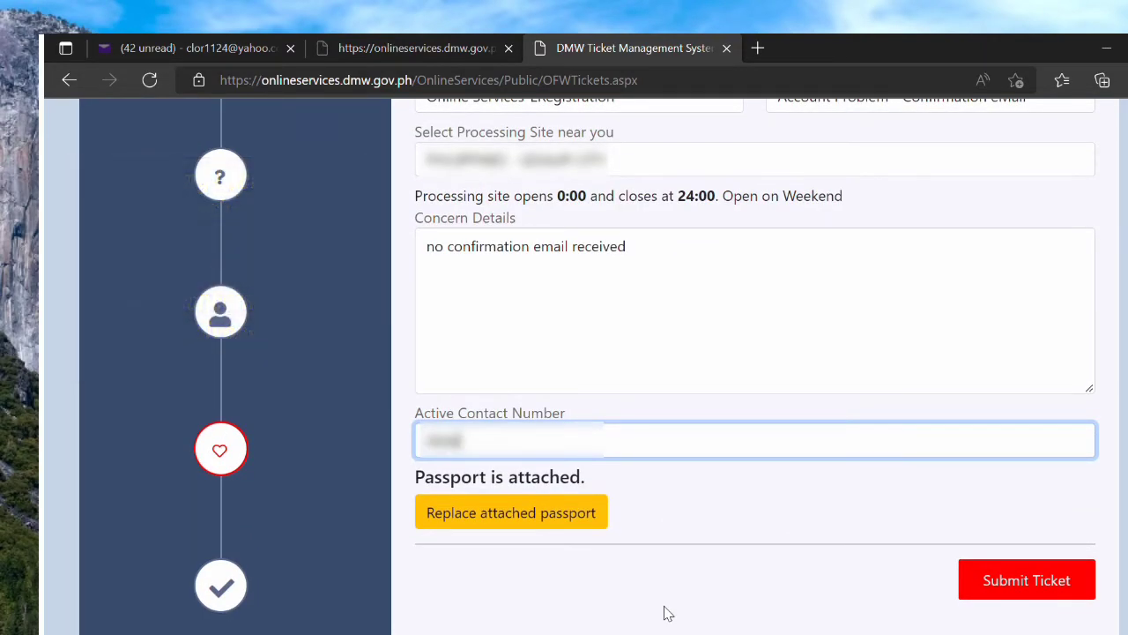
pyautogui.write('45678')
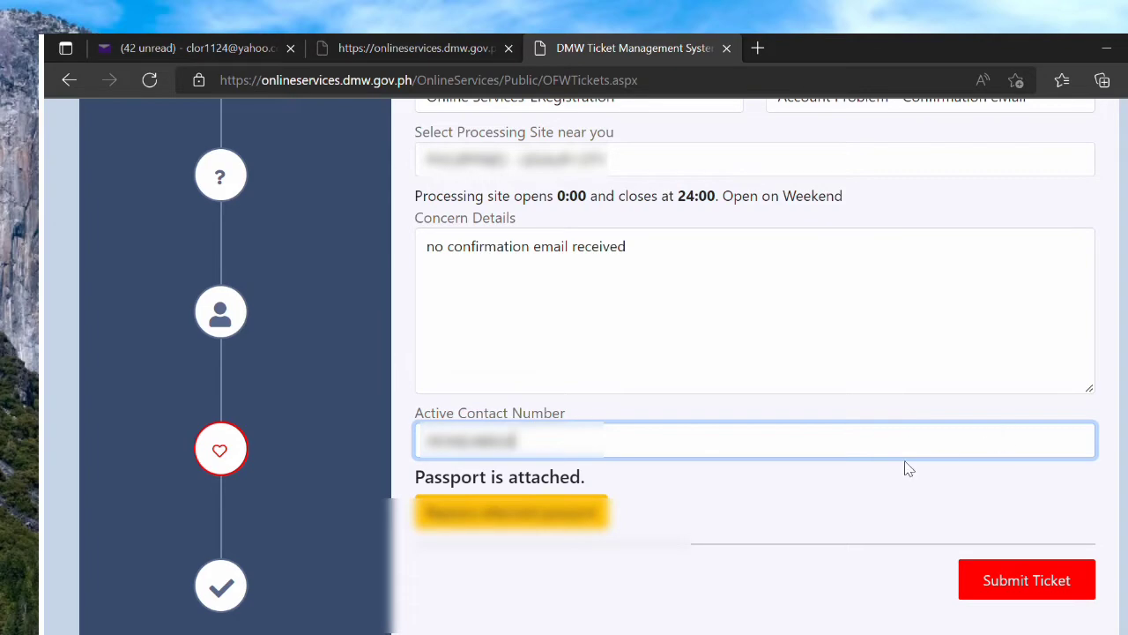
pyautogui.scroll(2, 909, 469)
pyautogui.scroll(-2, 1036, 546)
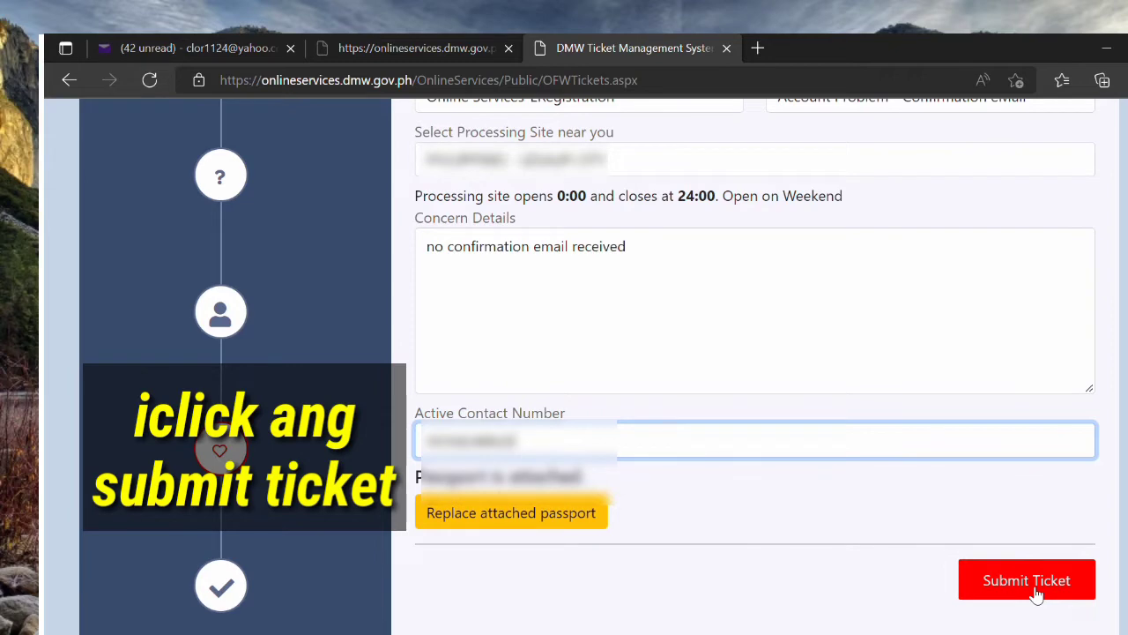
pyautogui.click(1037, 596)
# Step: Confirm the submission, copy the issued ticket number, and return to the DMW Helpdesk page
pyautogui.click(402, 438)
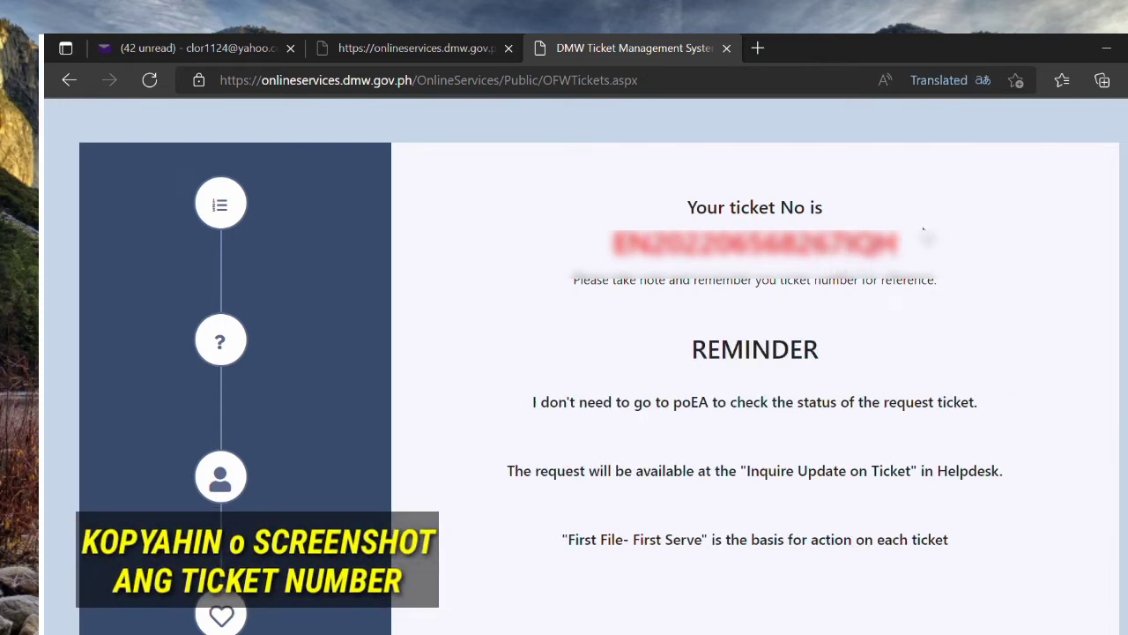
pyautogui.moveTo(612, 251); pyautogui.dragTo(912, 227)
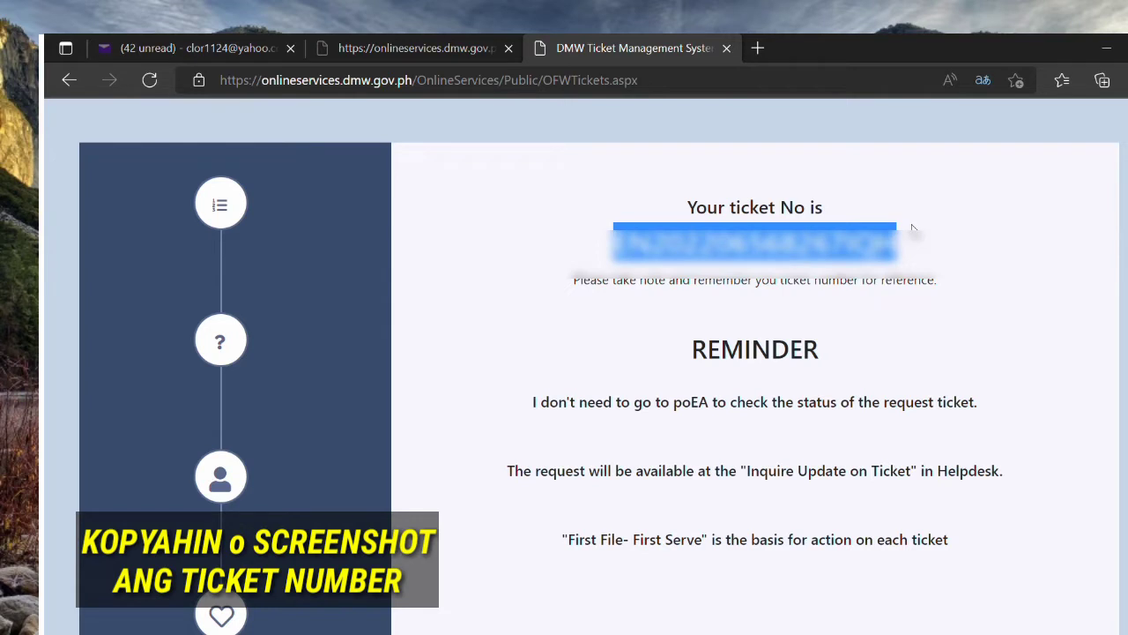
pyautogui.click(972, 266)
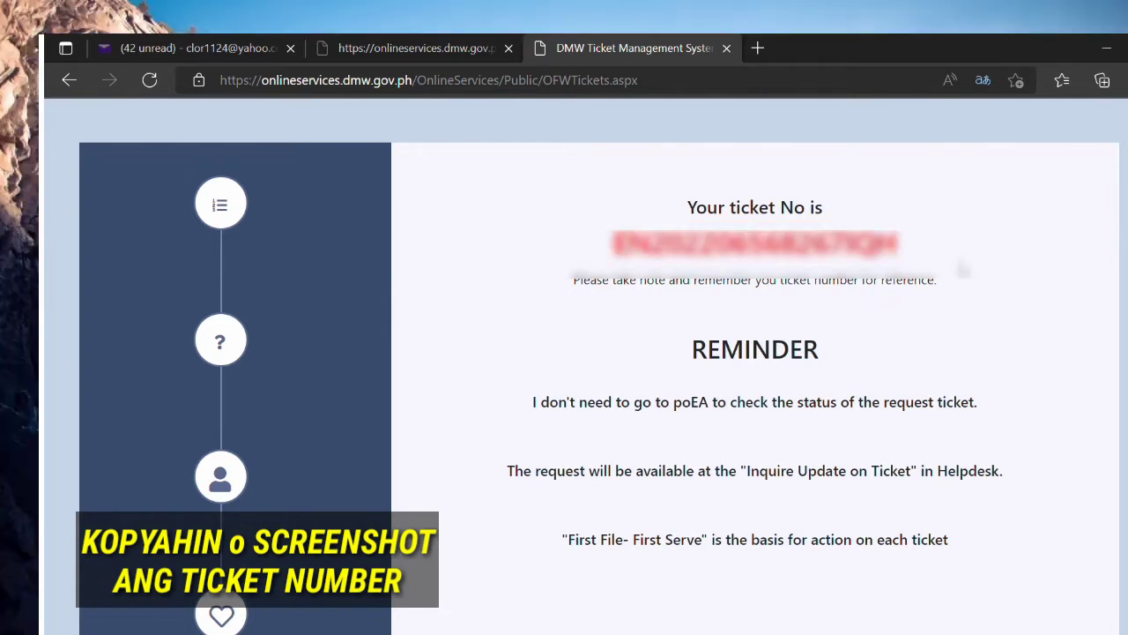
pyautogui.scroll(-2, 952, 278)
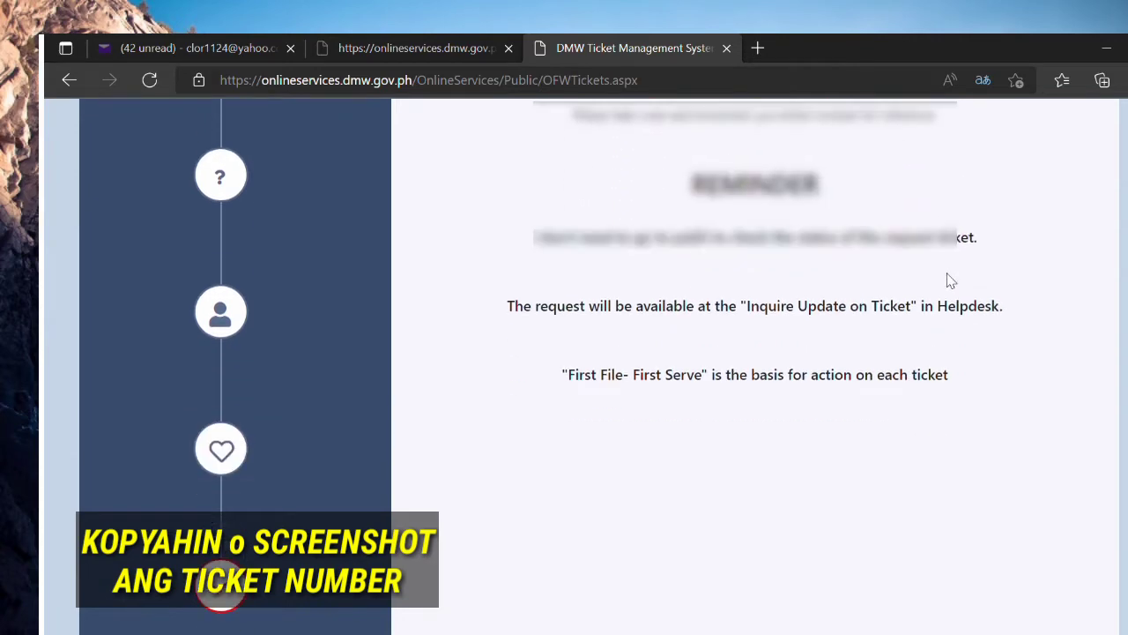
pyautogui.scroll(2, 950, 280)
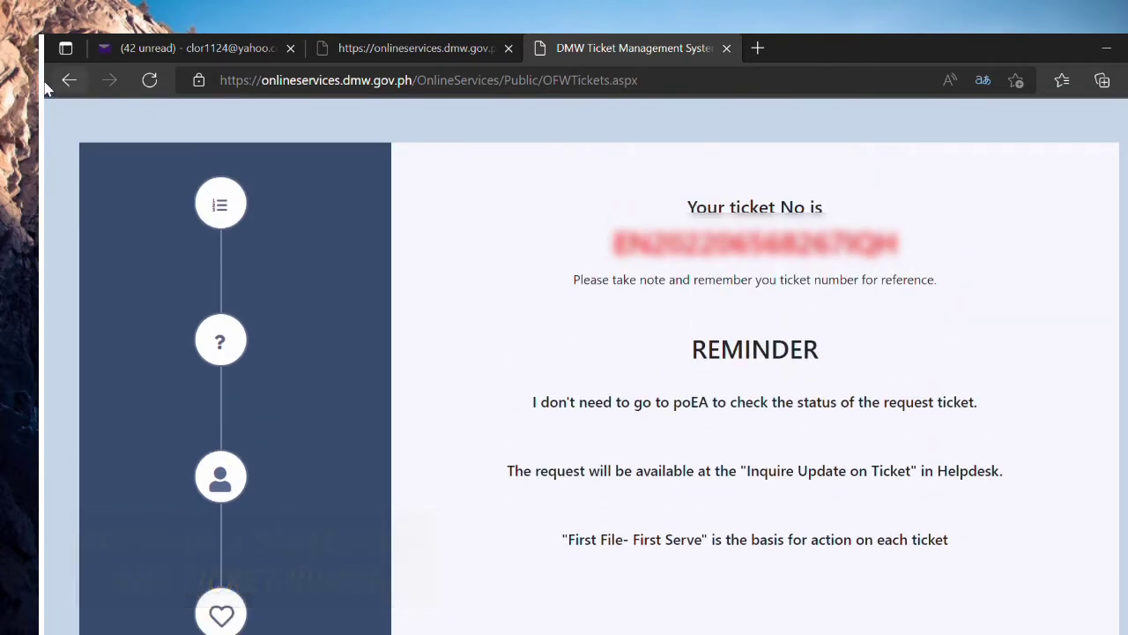
pyautogui.click(54, 85)
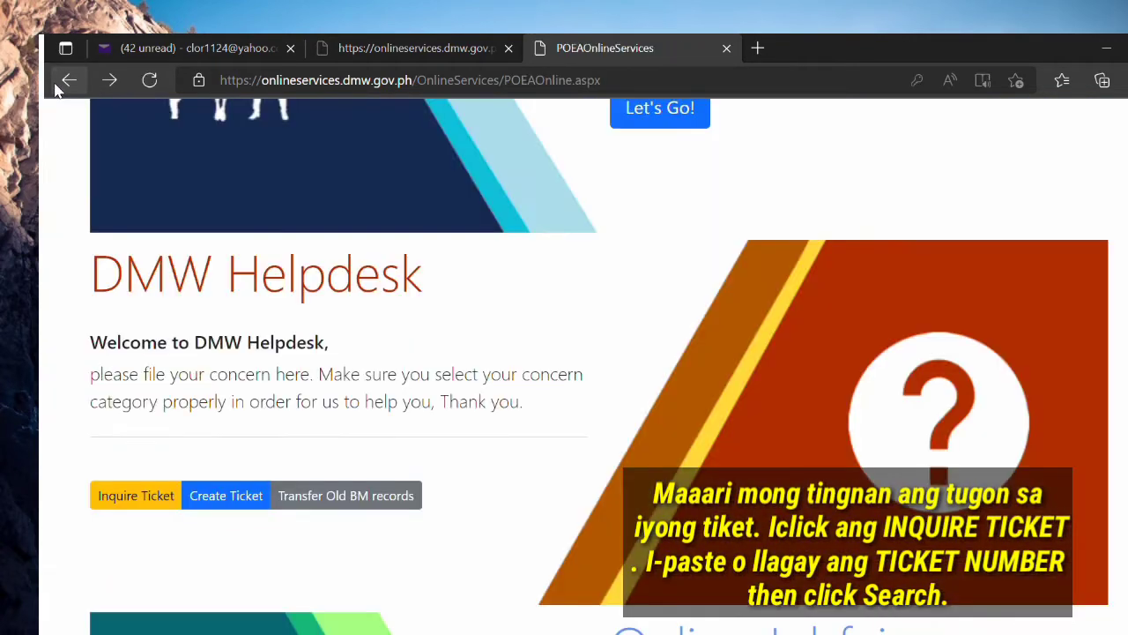
# Step: Look up the new ticket in Inquire Ticket by pasting its ticket number
pyautogui.click(156, 497)
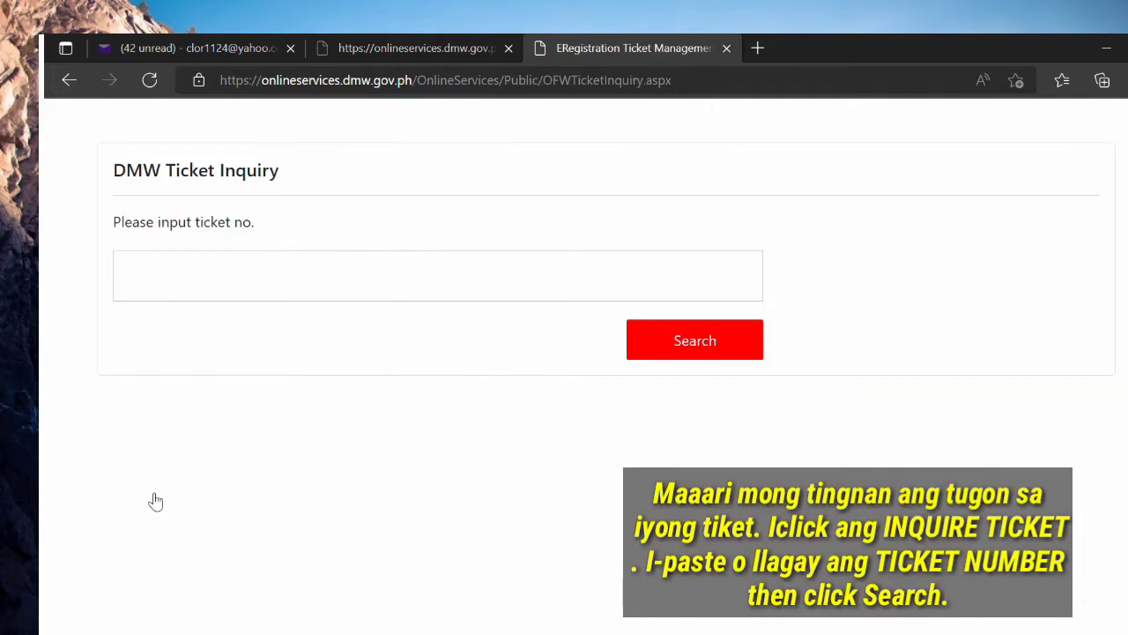
pyautogui.click(217, 296)
pyautogui.hotkey('ctrl', 'v')
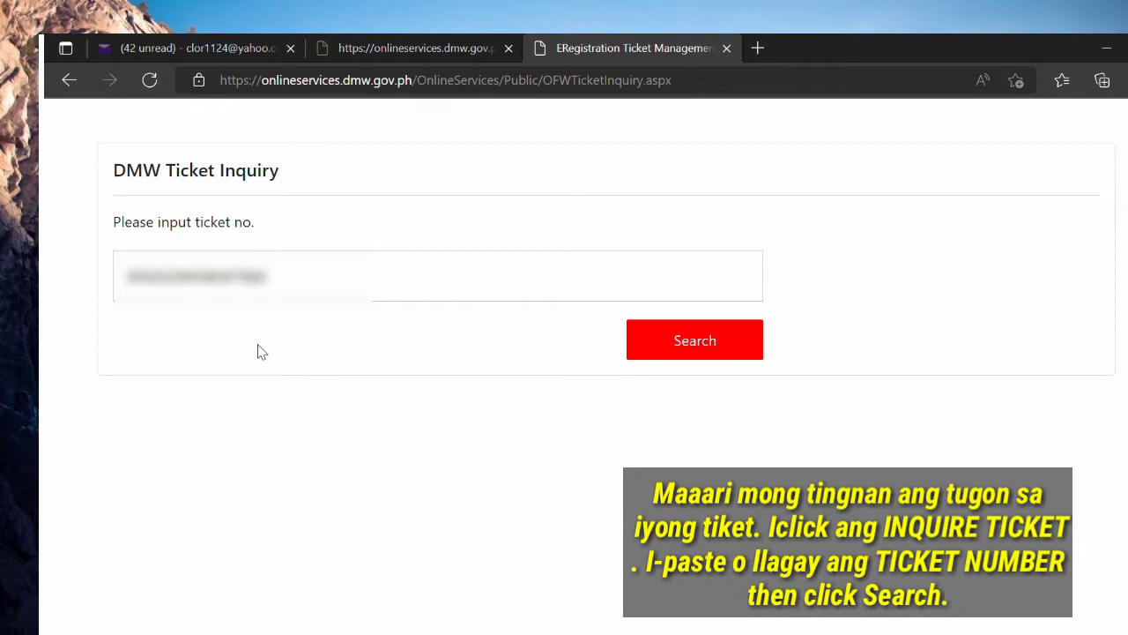
pyautogui.click(677, 343)
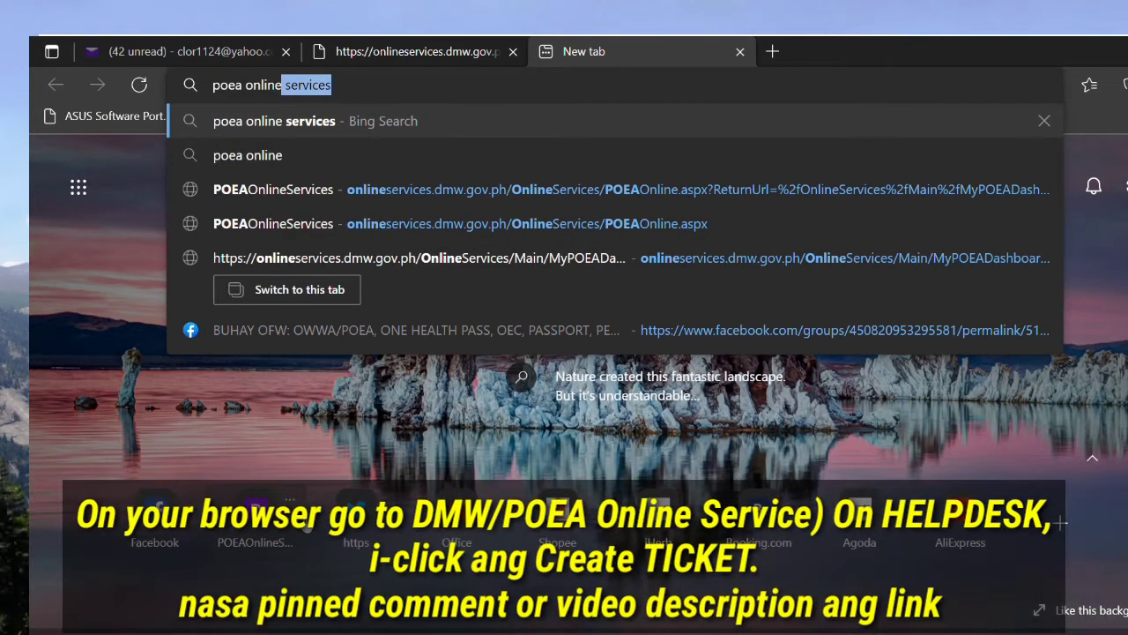
# Step: Search Bing for 'poea online services', open the POEAOnlineServices portal, and start a new helpdesk ticket
pyautogui.press('Return')
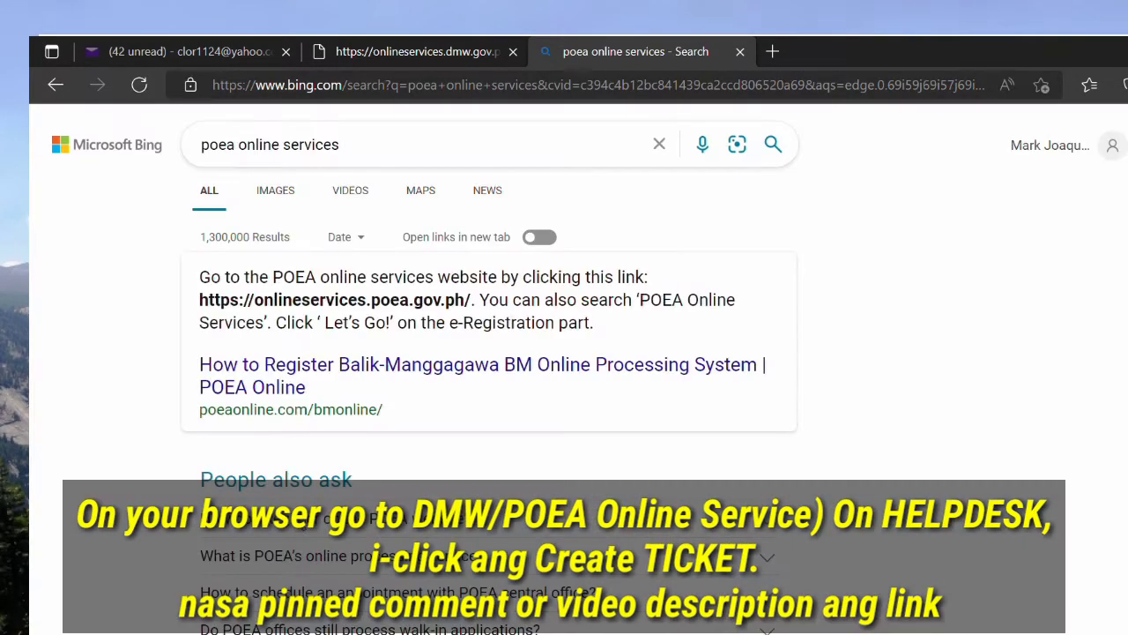
pyautogui.scroll(-5, 300, 542)
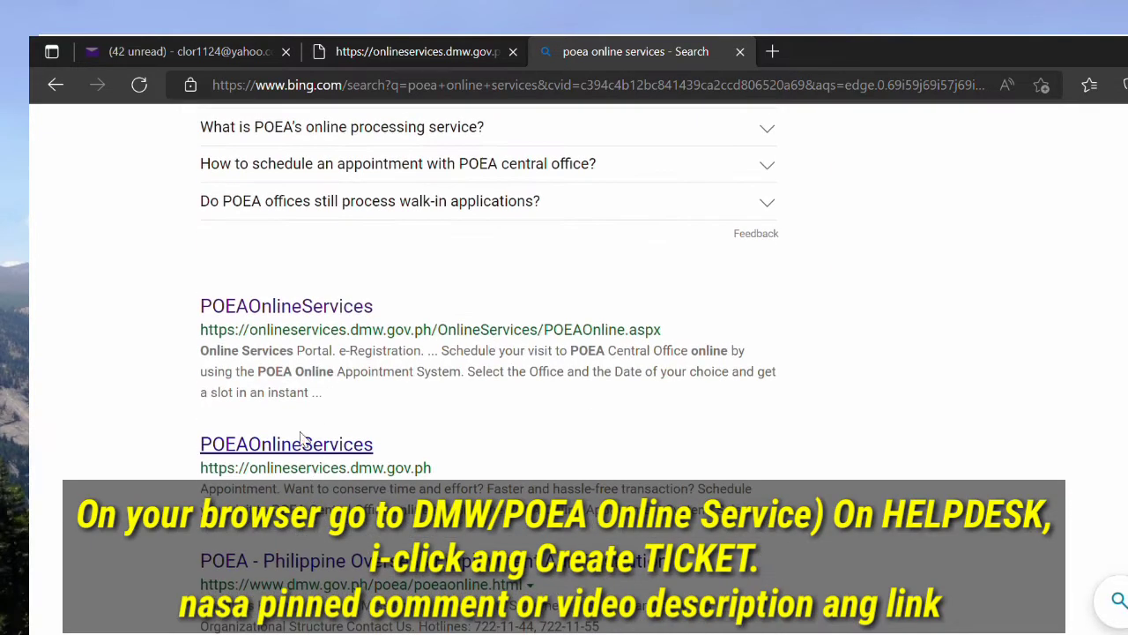
pyautogui.click(323, 315)
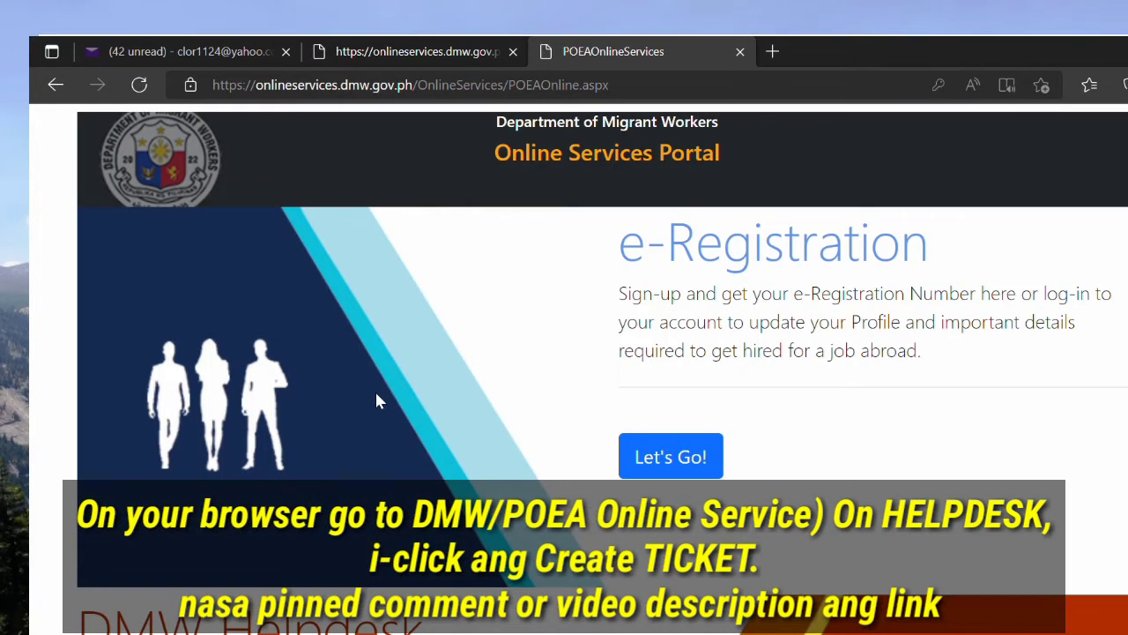
pyautogui.scroll(-5, 380, 402)
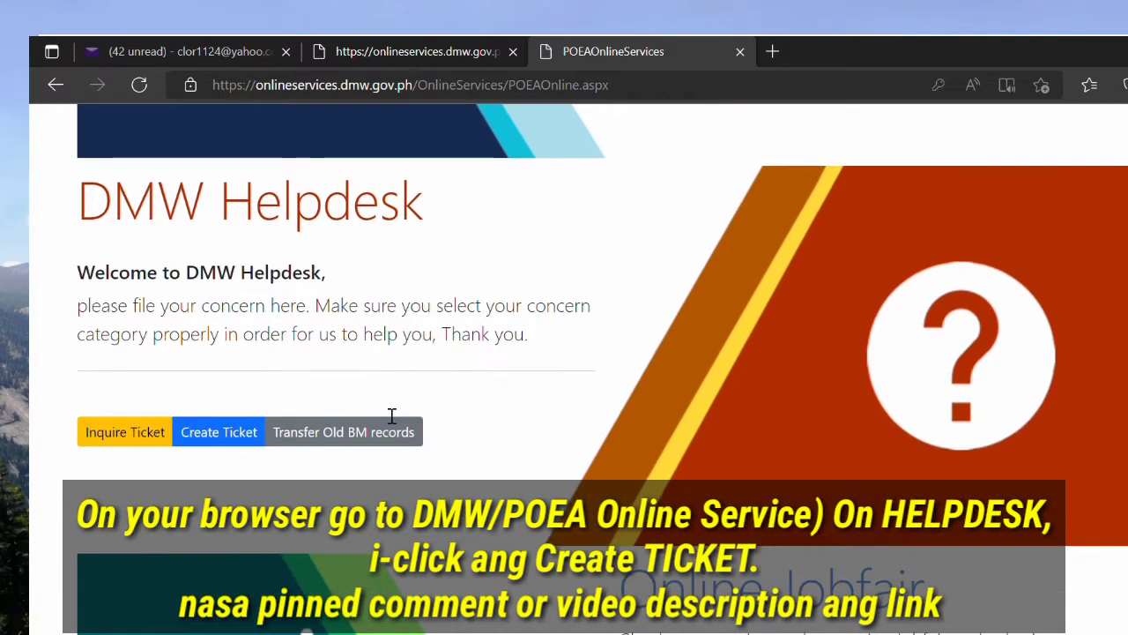
pyautogui.click(216, 439)
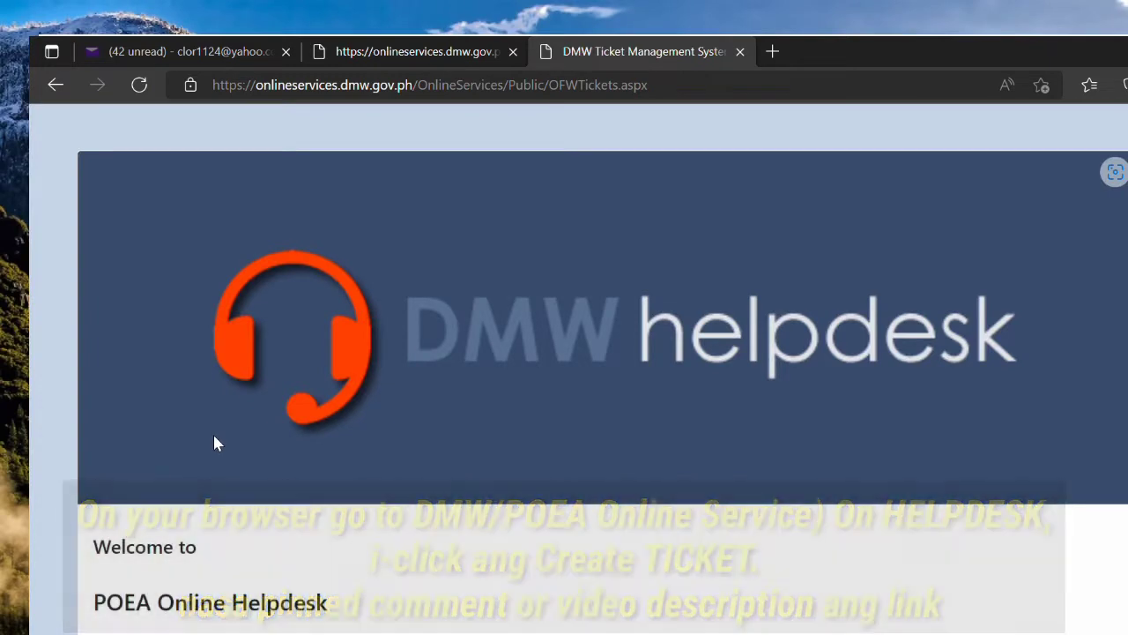
# Step: Choose Online Services-ERegistration with concern Account Problem - Forgot Ereg Details and proceed to account lookup
pyautogui.scroll(-1, 215, 442)
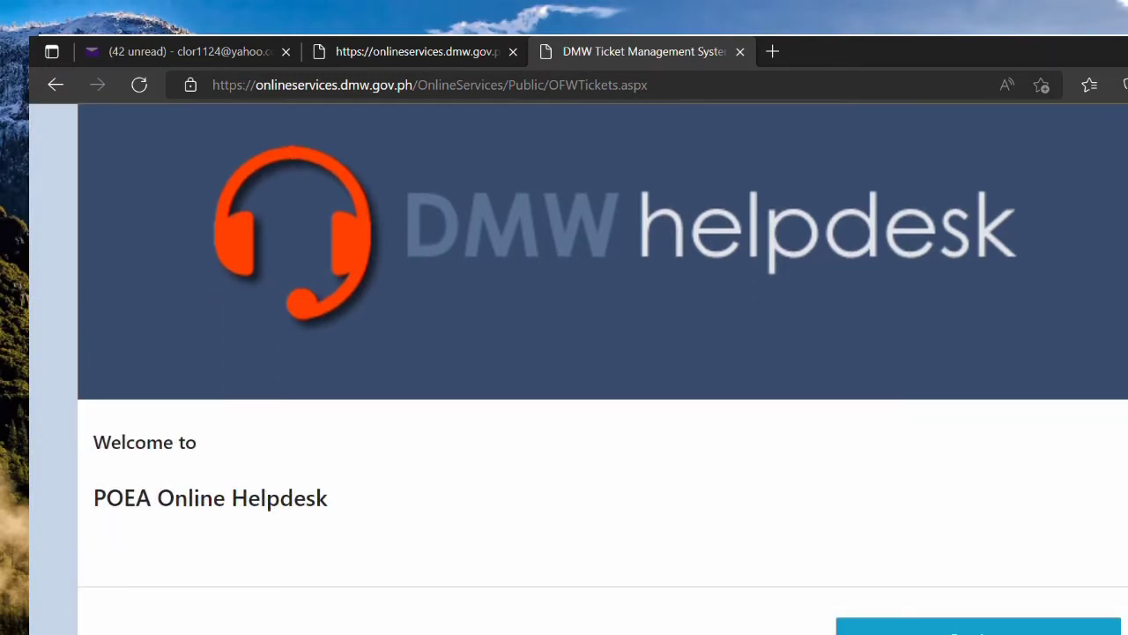
pyautogui.scroll(-5, 597, 369)
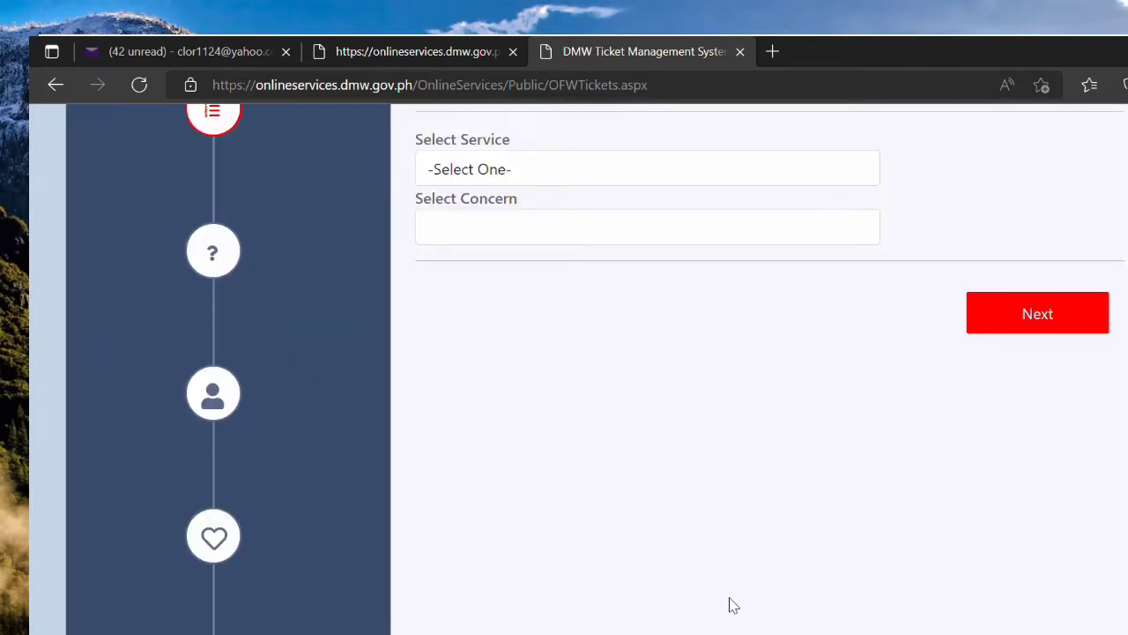
pyautogui.scroll(1, 734, 606)
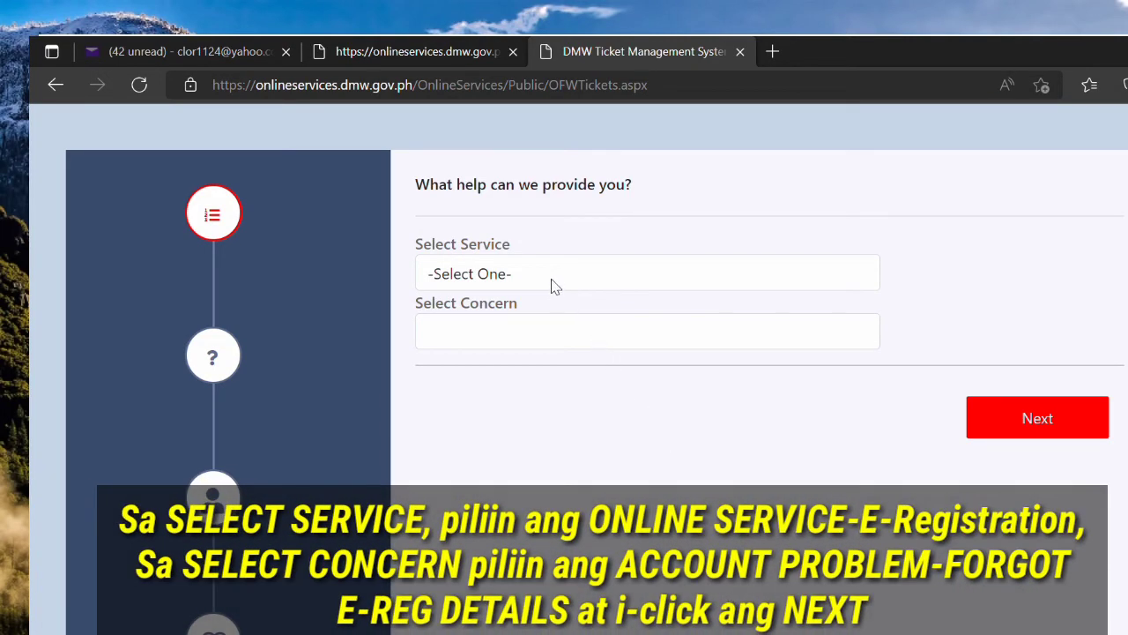
pyautogui.click(551, 278)
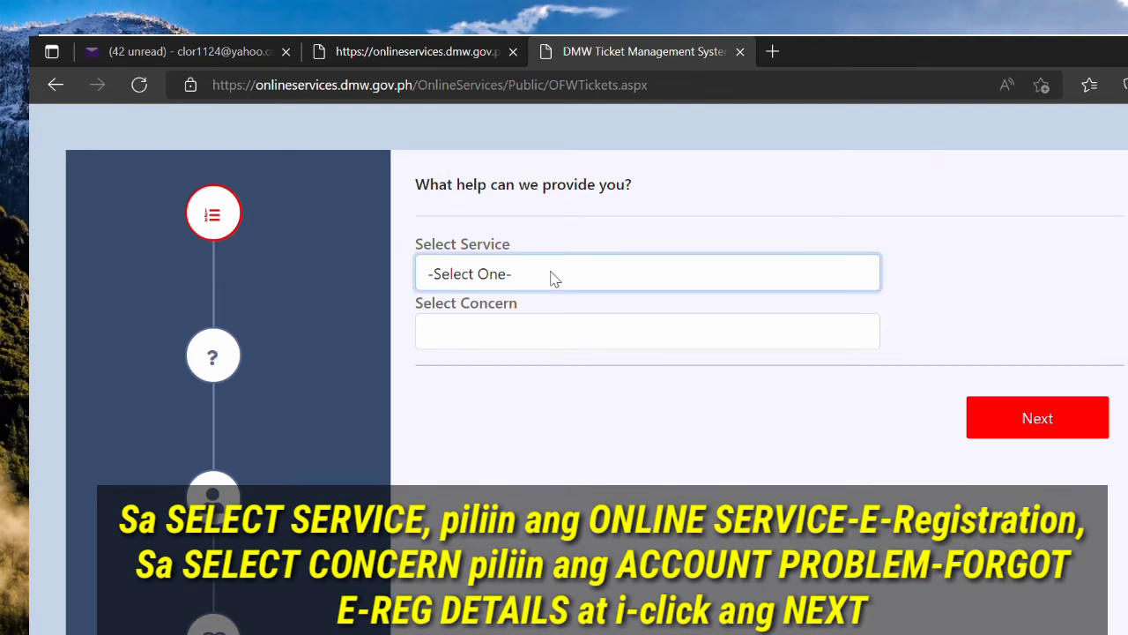
pyautogui.click(561, 334)
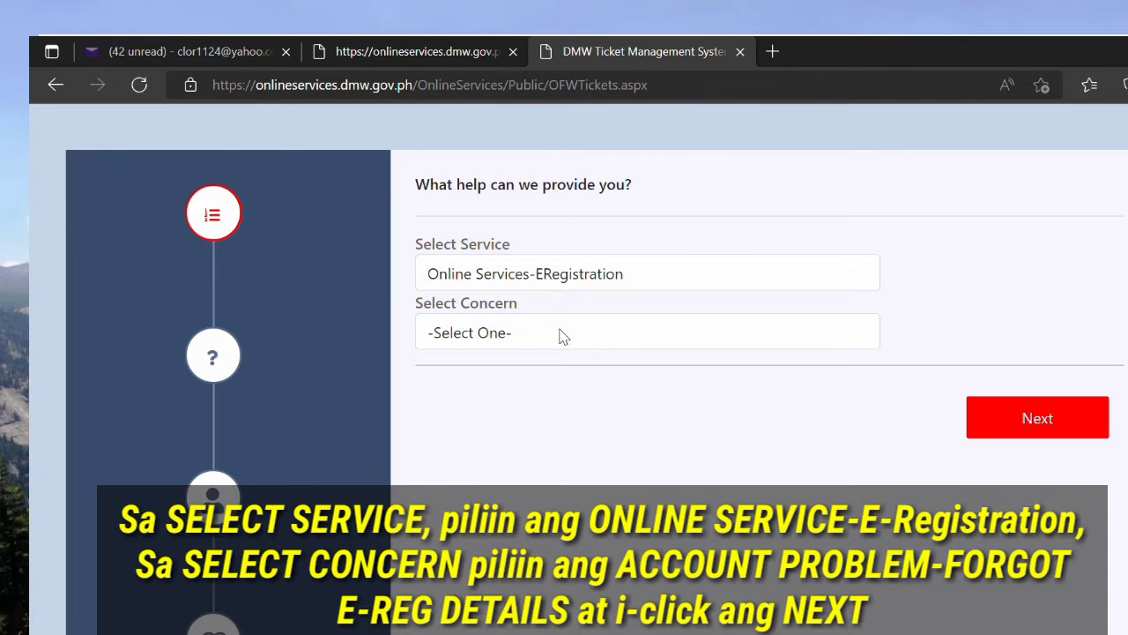
pyautogui.click(562, 335)
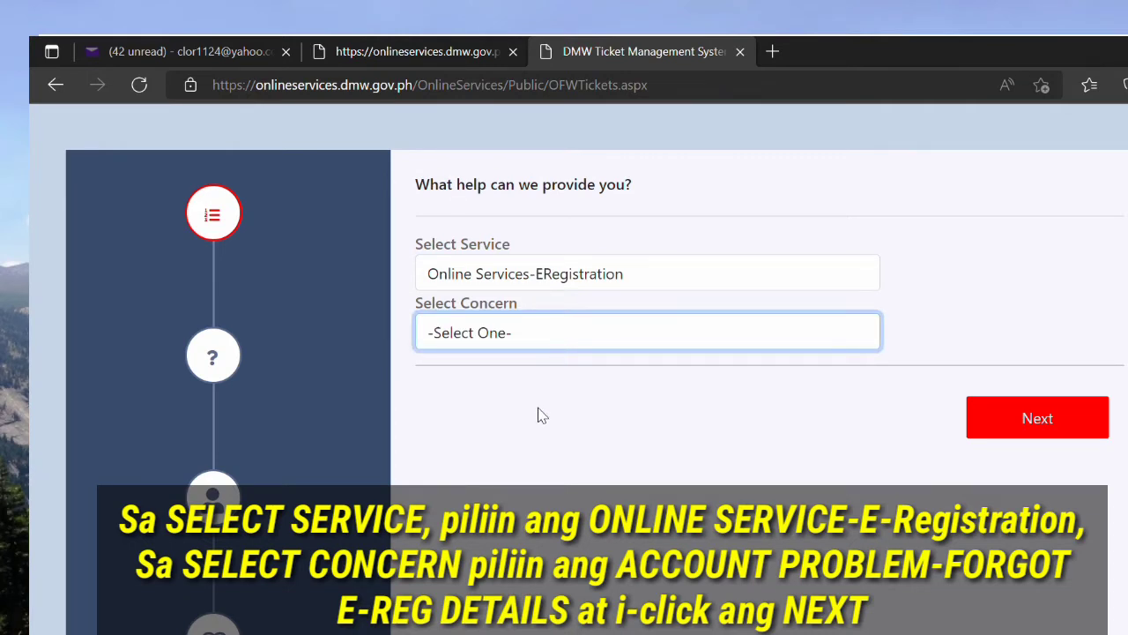
pyautogui.press('Down')
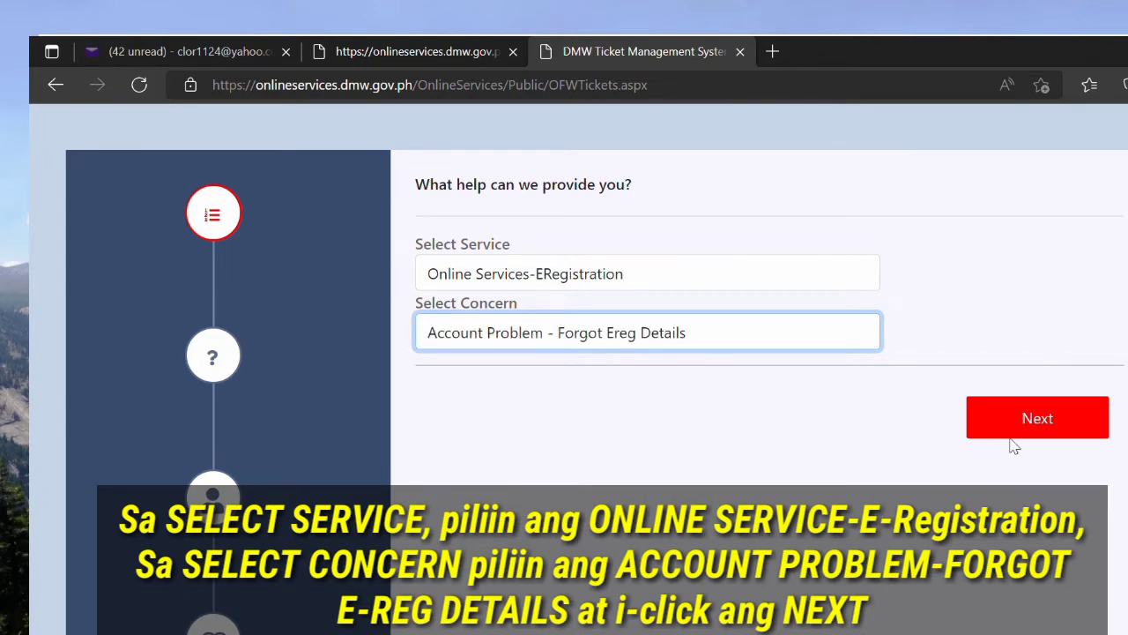
pyautogui.click(1038, 419)
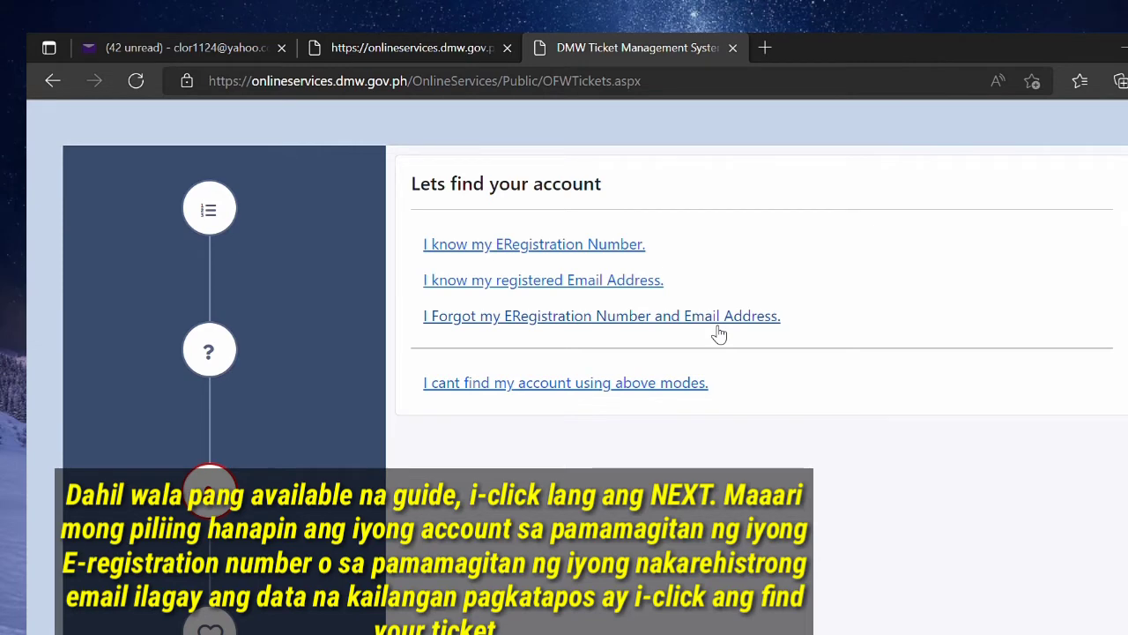
# Step: Choose the forgotten-registration-number-and-email lookup and enter the applicant's first and middle names
pyautogui.click(729, 328)
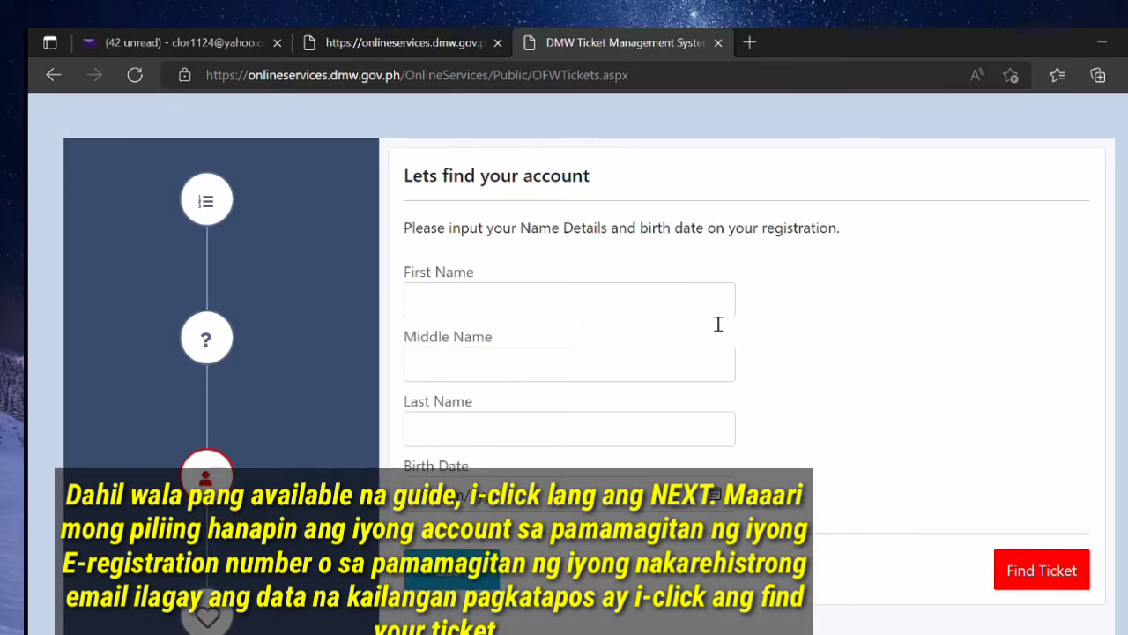
pyautogui.click(718, 322)
pyautogui.write('aalen')
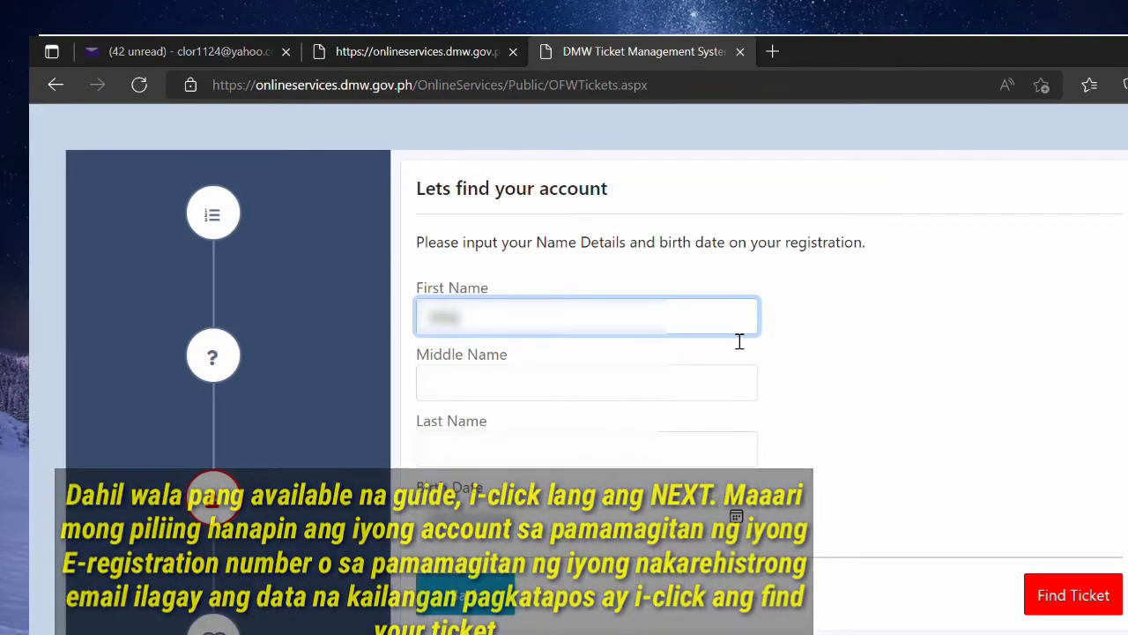
pyautogui.click(844, 392)
pyautogui.click(596, 392)
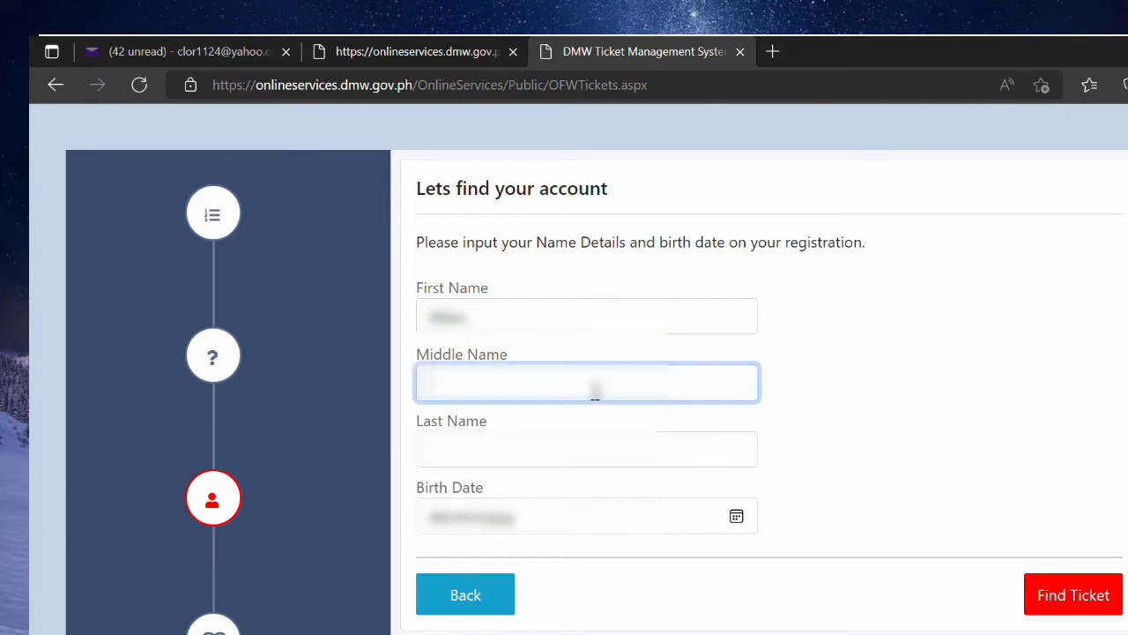
pyautogui.write('M.')
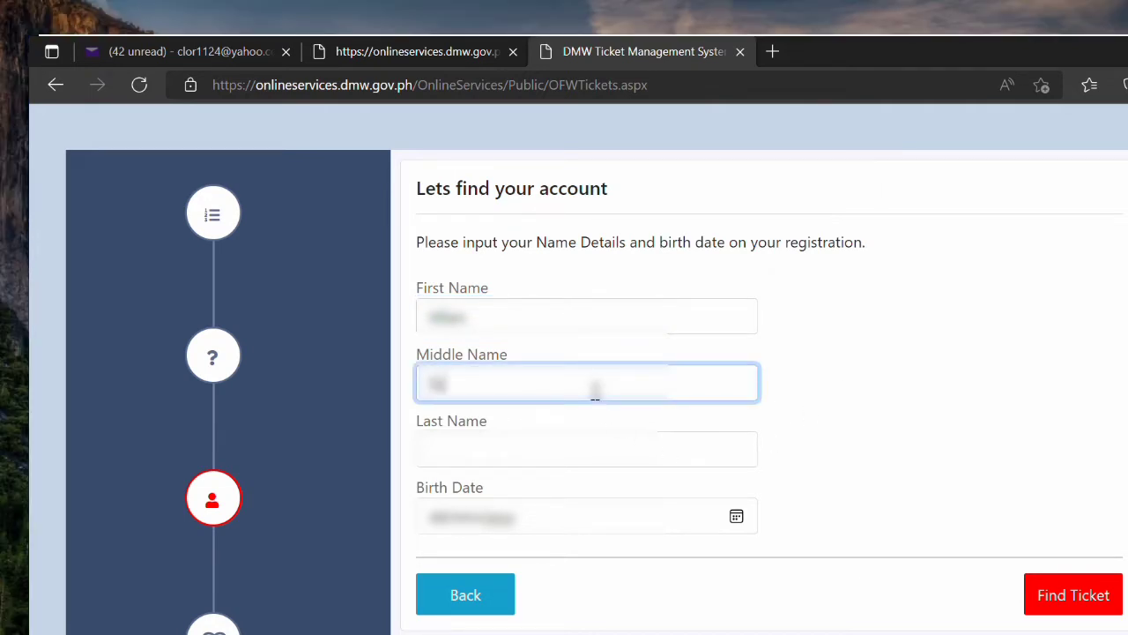
# Step: Enter the applicant's last name and birth date, then search for the account
pyautogui.click(530, 454)
pyautogui.write('Ay')
pyautogui.click(999, 339)
pyautogui.click(445, 524)
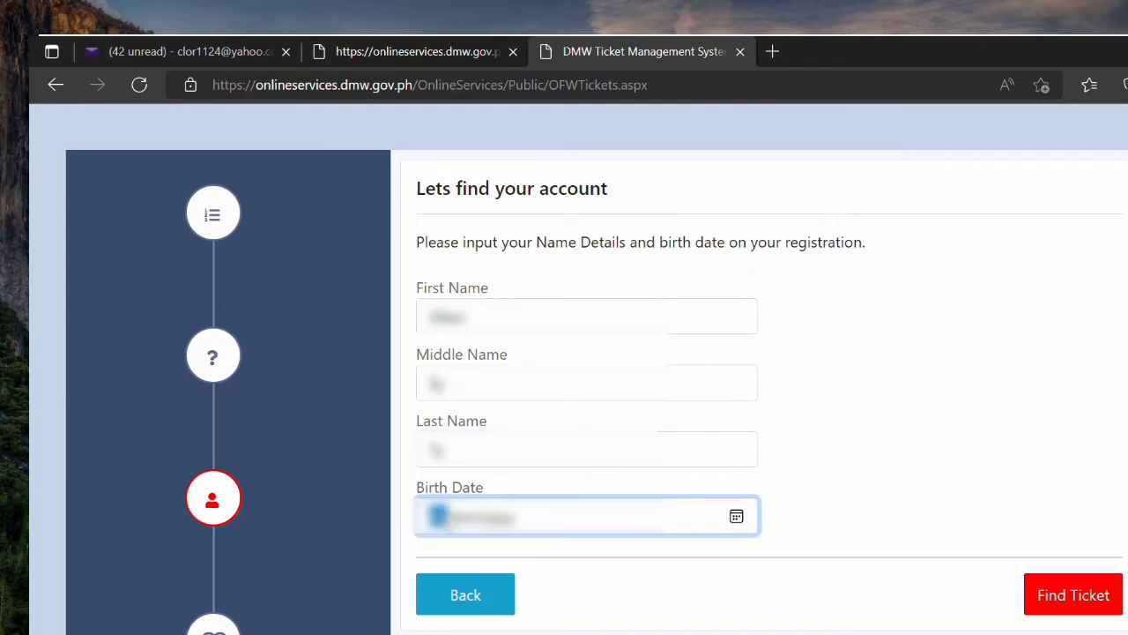
pyautogui.write('01')
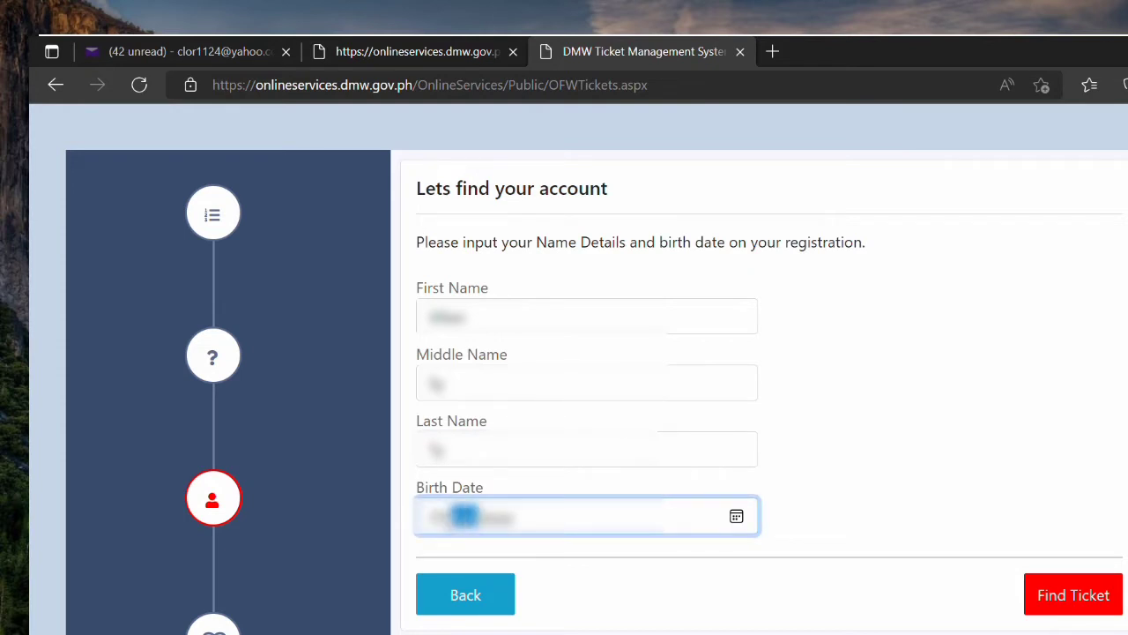
pyautogui.write('01')
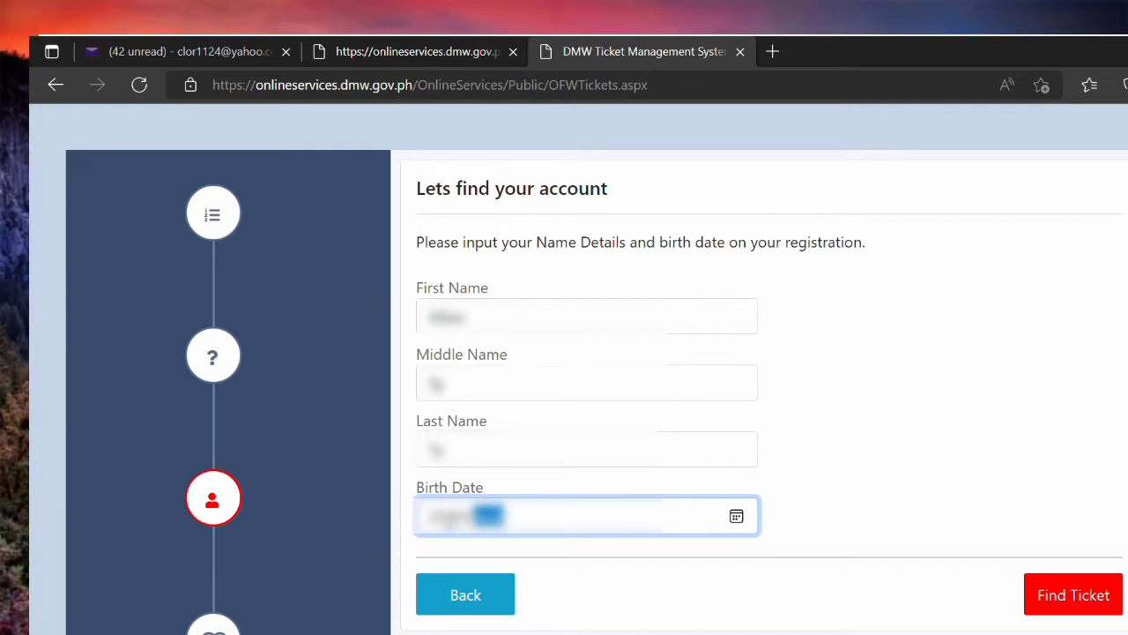
pyautogui.write('19')
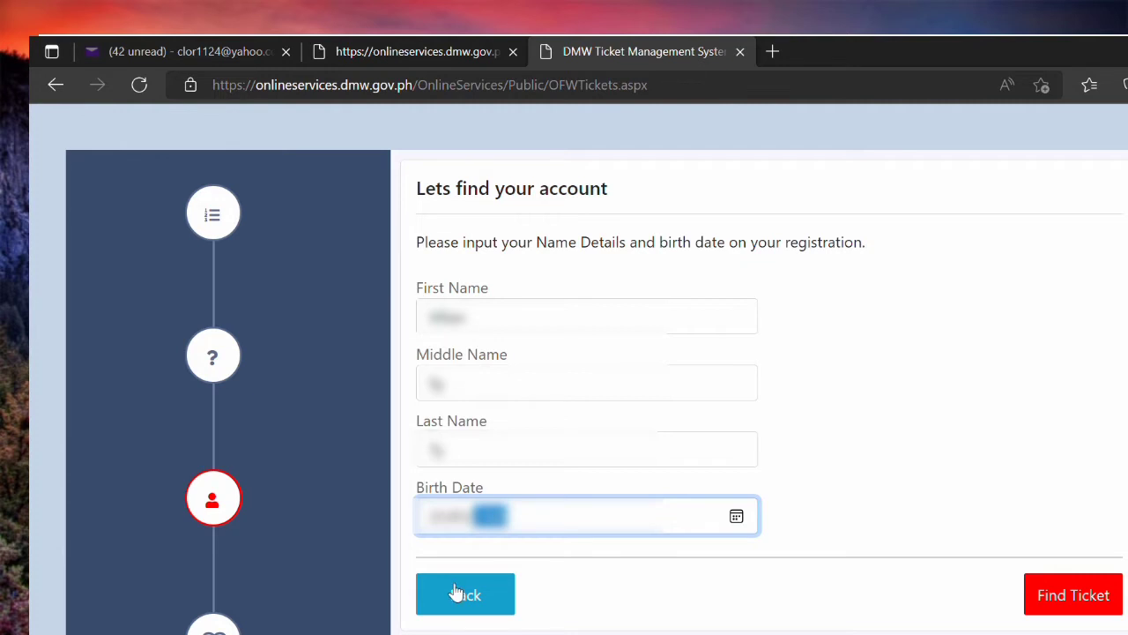
pyautogui.click(1069, 598)
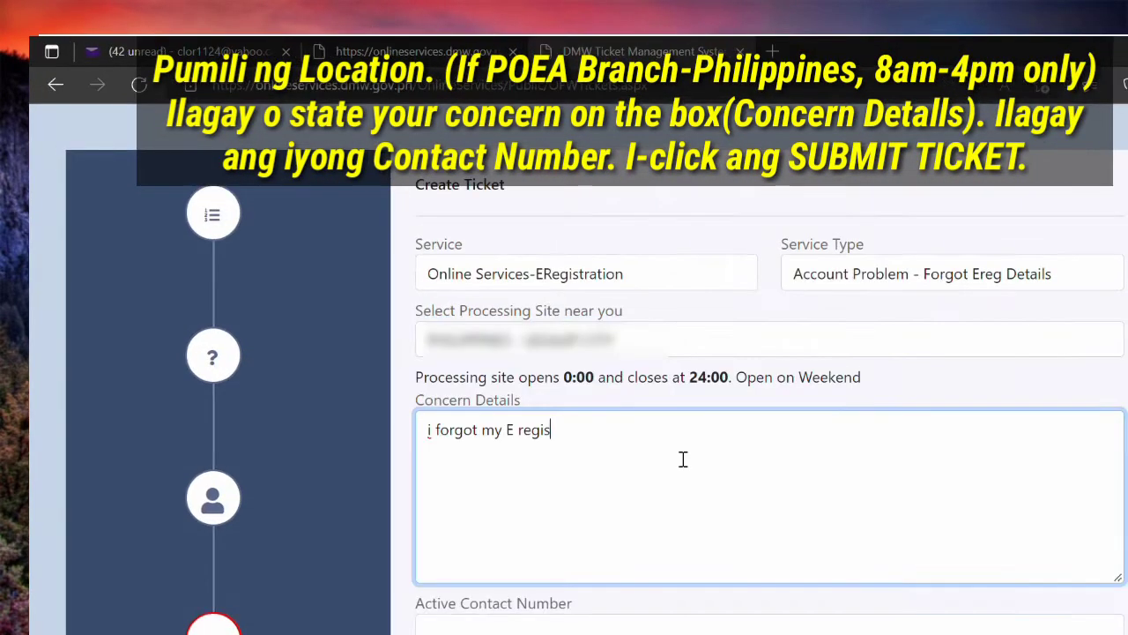
# Step: Complete the concern 'i forgot my E registration details', add the contact number, and submit the ticket
pyautogui.write('stration details')
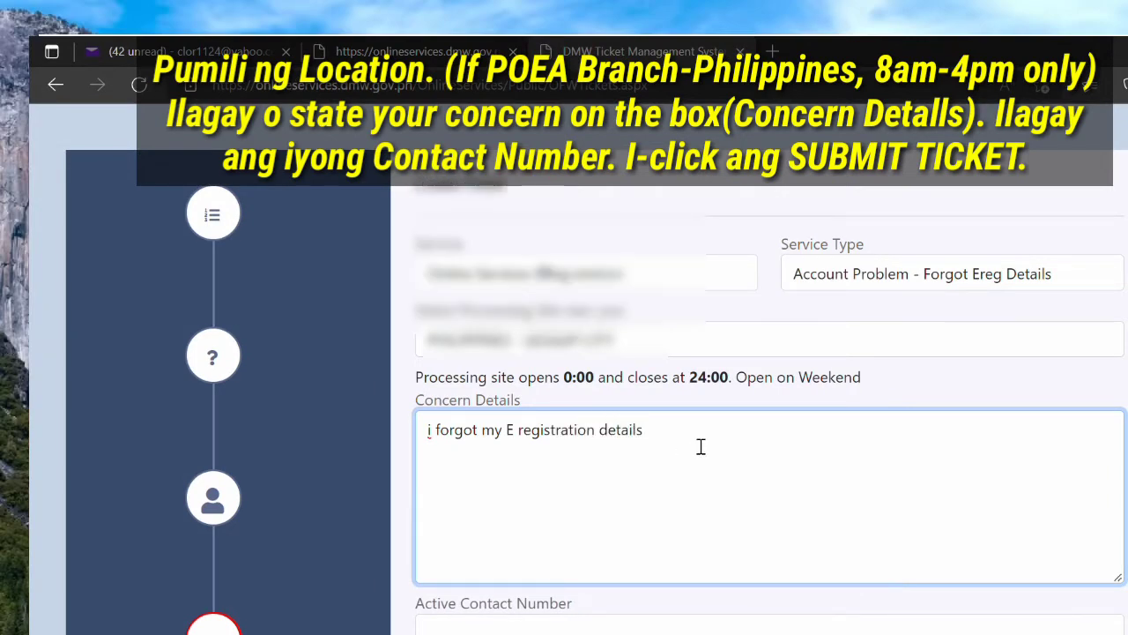
pyautogui.scroll(-3, 776, 446)
pyautogui.click(730, 462)
pyautogui.write('09')
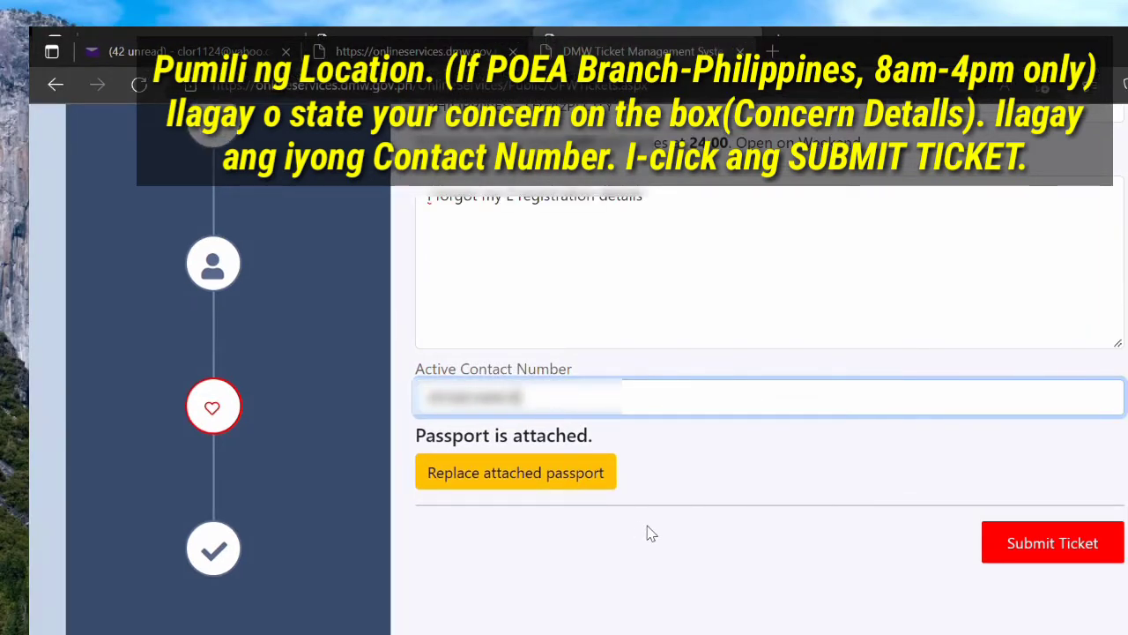
pyautogui.click(1022, 560)
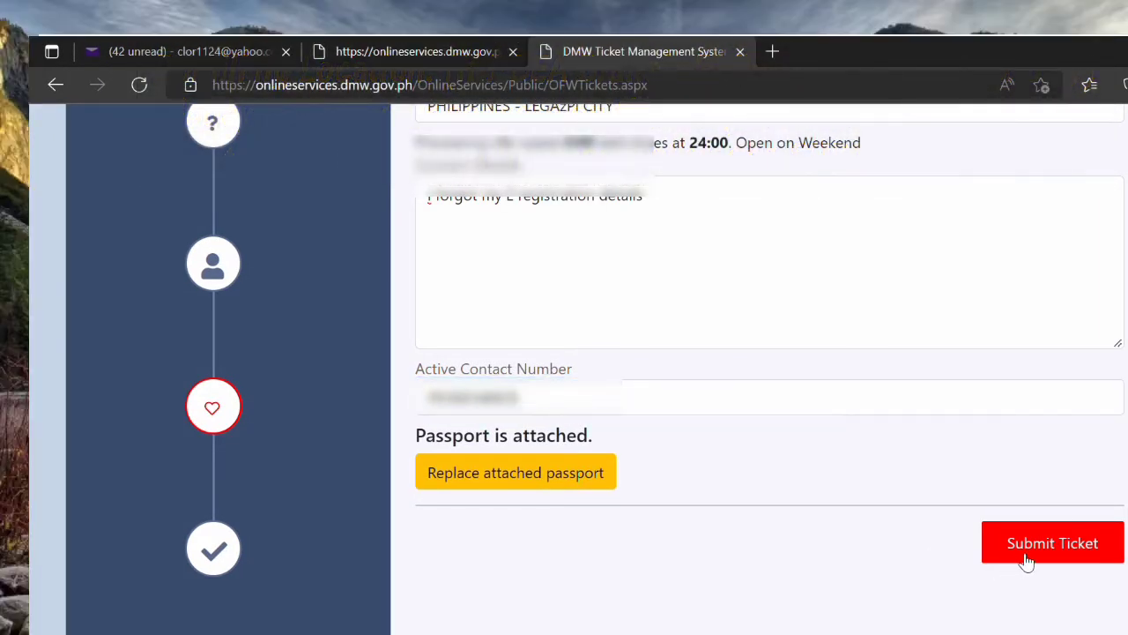
pyautogui.click(396, 445)
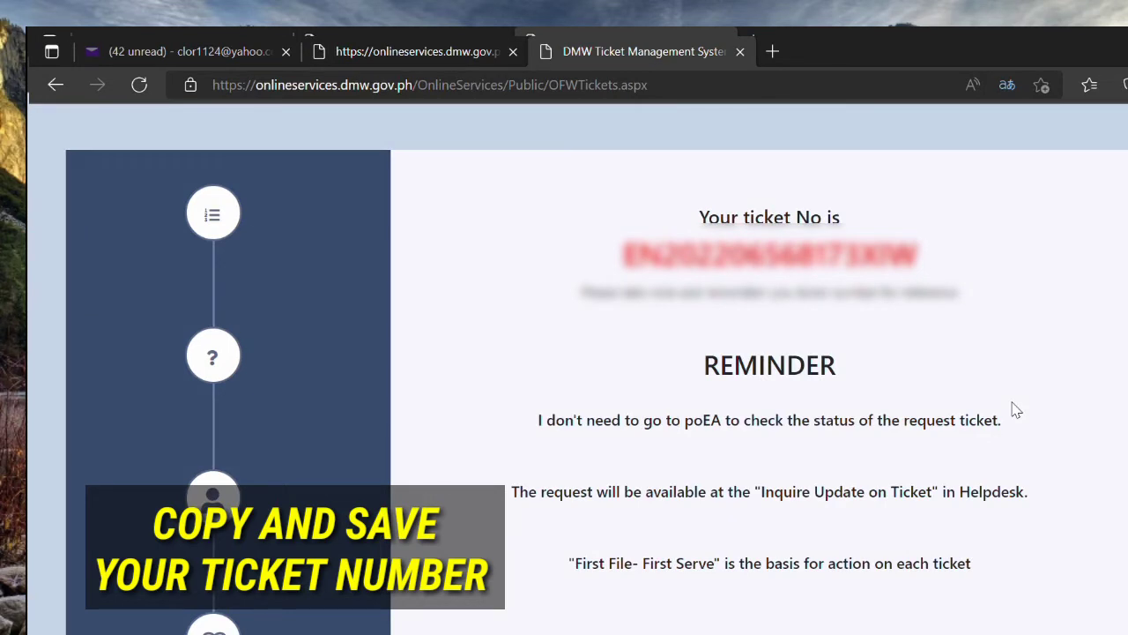
# Step: Select and copy the newly issued ticket number from the confirmation page
pyautogui.moveTo(927, 261); pyautogui.dragTo(622, 256)
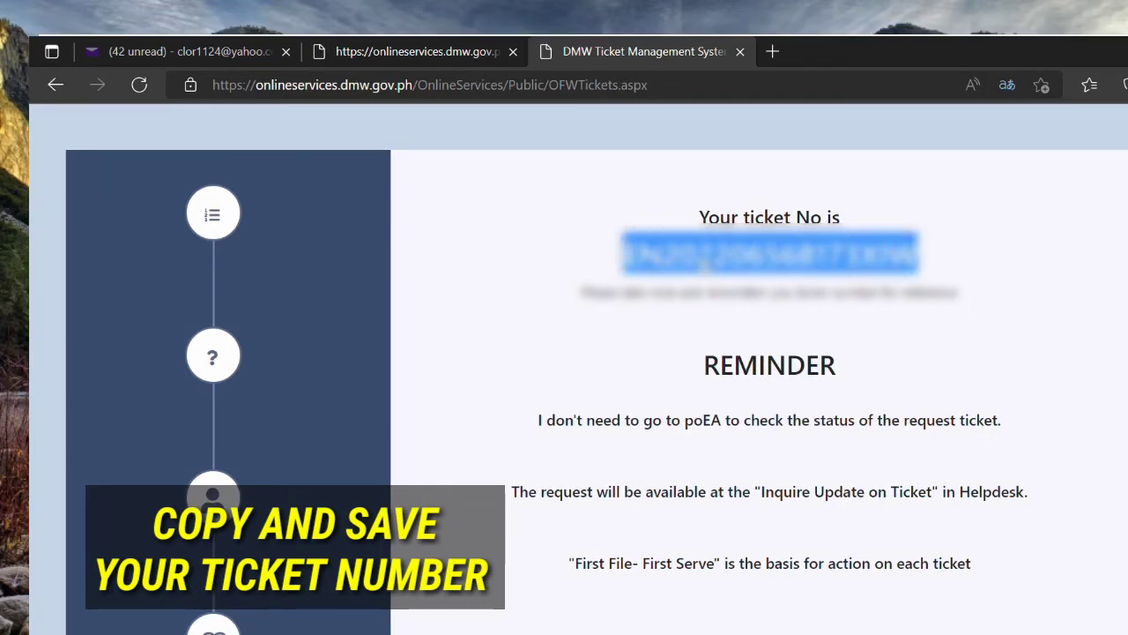
pyautogui.click(894, 340)
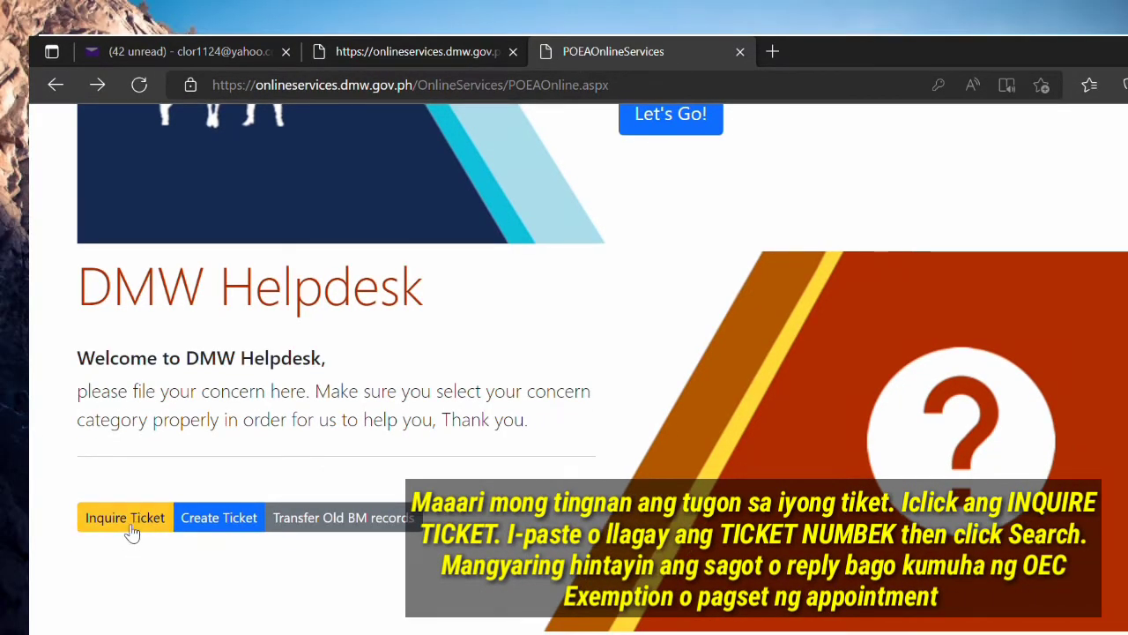
# Step: Search Ticket Inquiry for the pasted ticket number
pyautogui.click(127, 520)
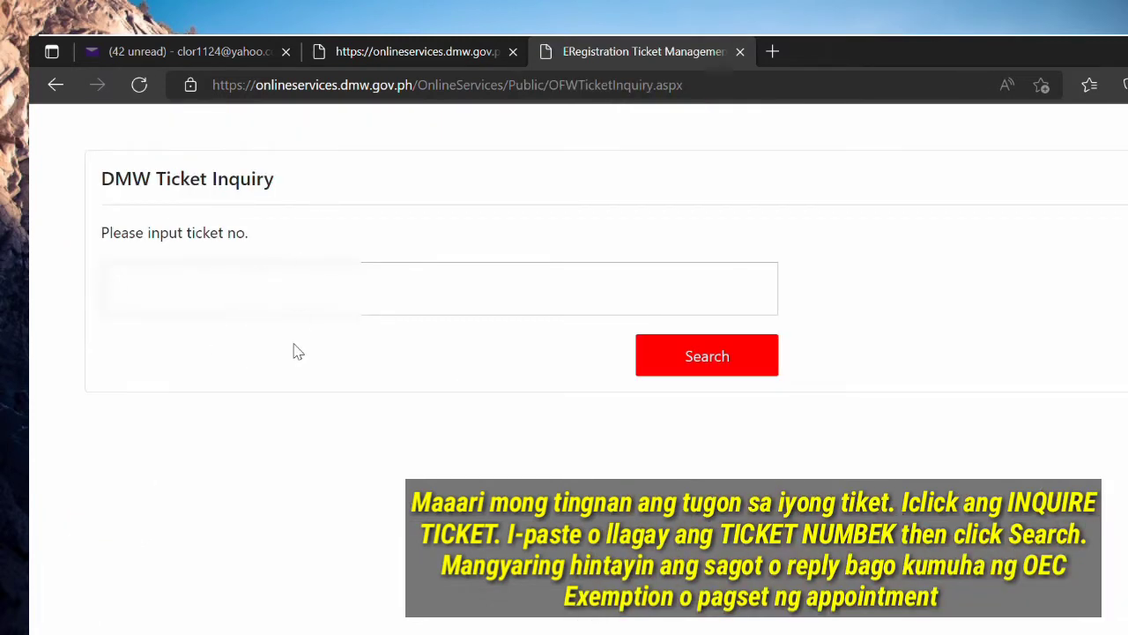
pyautogui.hotkey('ctrl', 'v')
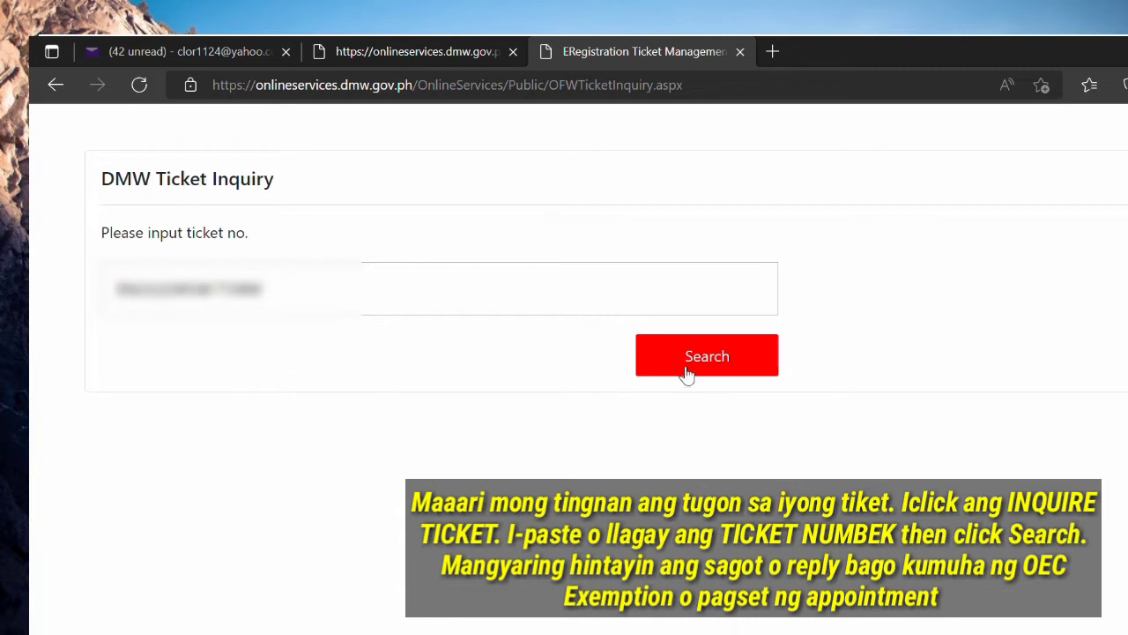
pyautogui.click(686, 372)
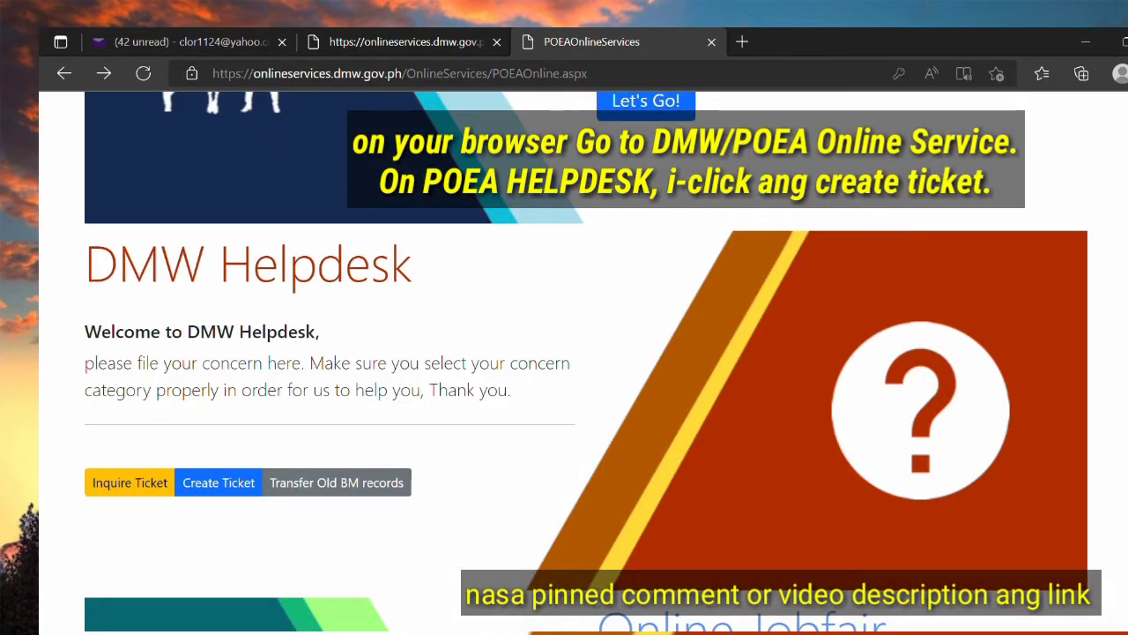
# Step: Start a new ticket for Online Services-ERegistration with concern Change Account Email Address
pyautogui.click(217, 490)
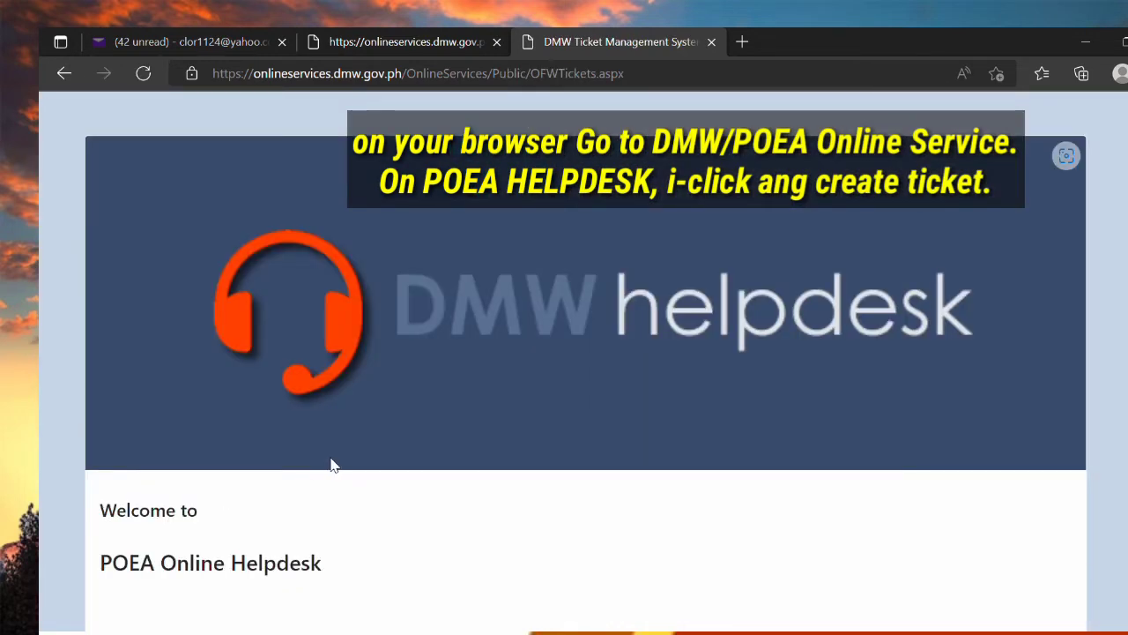
pyautogui.scroll(-2, 371, 485)
pyautogui.click(958, 592)
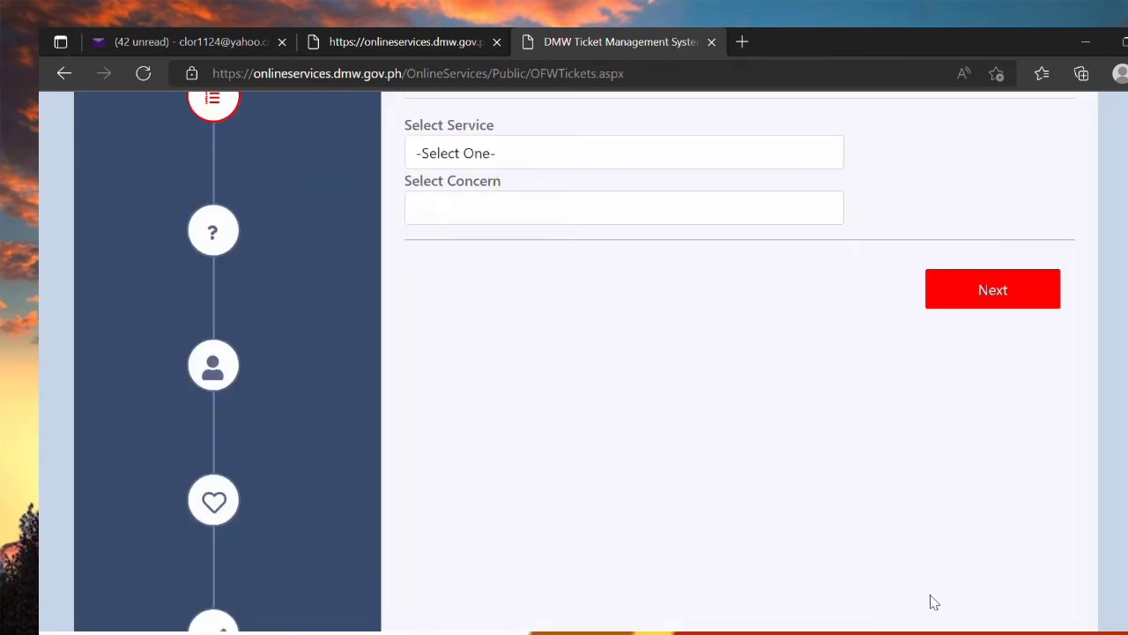
pyautogui.scroll(1, 811, 529)
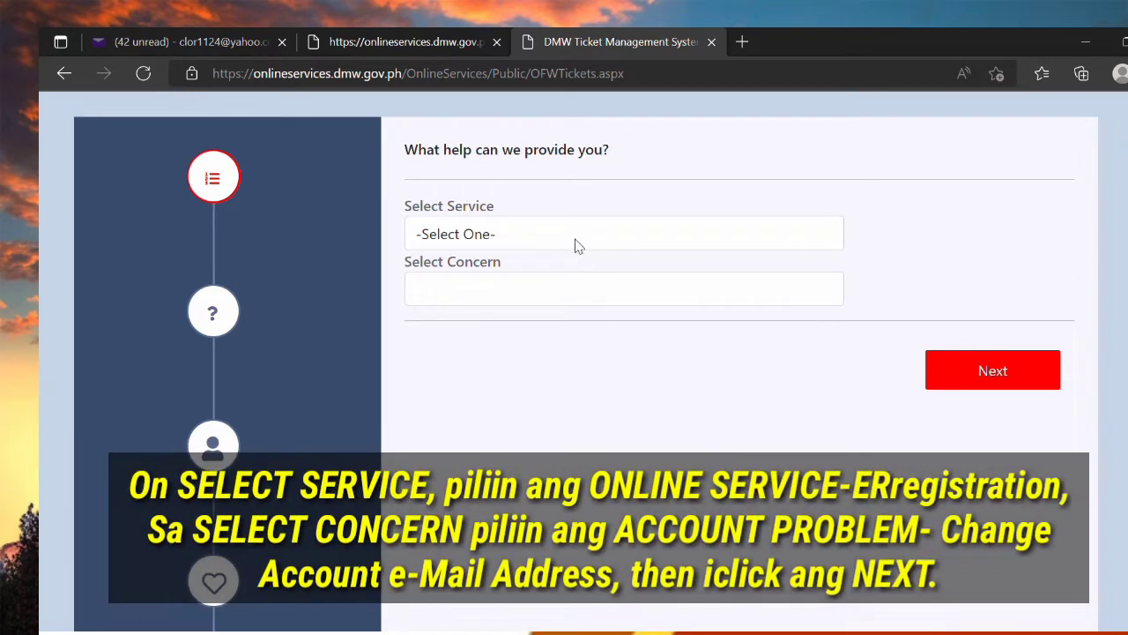
pyautogui.click(575, 247)
pyautogui.click(592, 290)
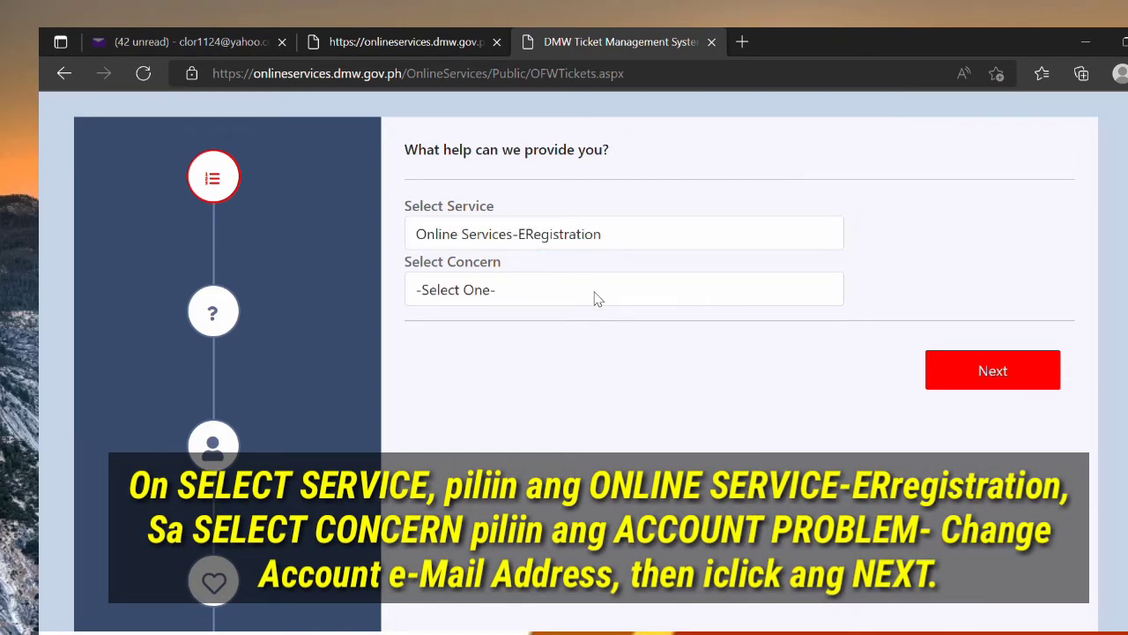
pyautogui.click(595, 298)
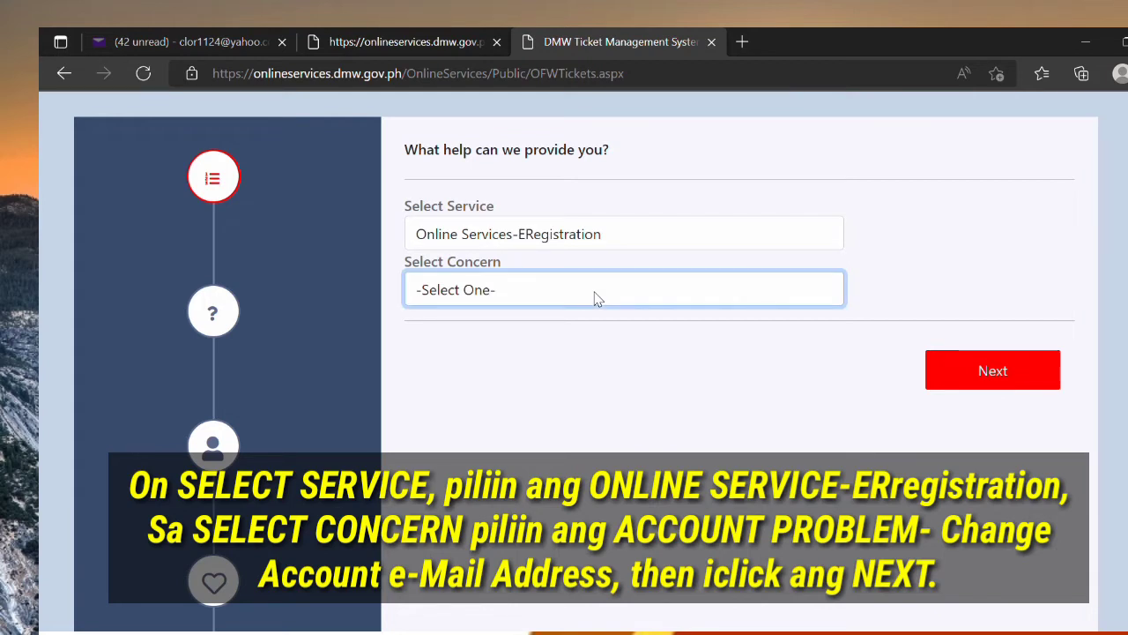
pyautogui.click(604, 344)
# Step: Move past the FAQ and choose the account lookup by name and birth date
pyautogui.click(973, 380)
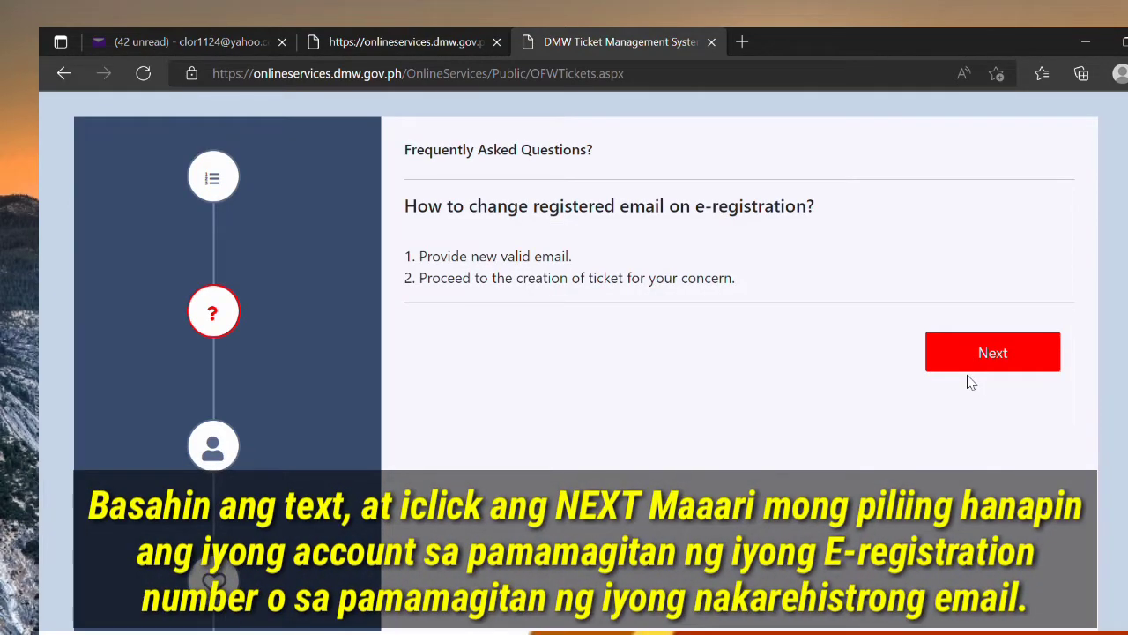
pyautogui.click(970, 357)
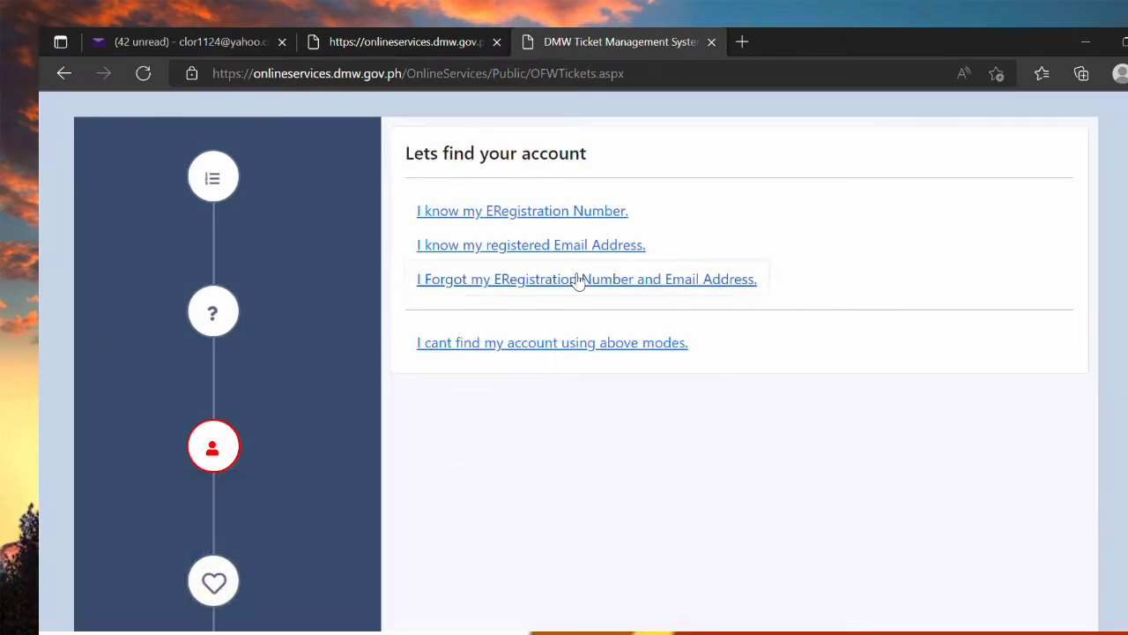
pyautogui.click(578, 280)
# Step: Enter the account holder's first and middle names in the lookup form
pyautogui.click(580, 282)
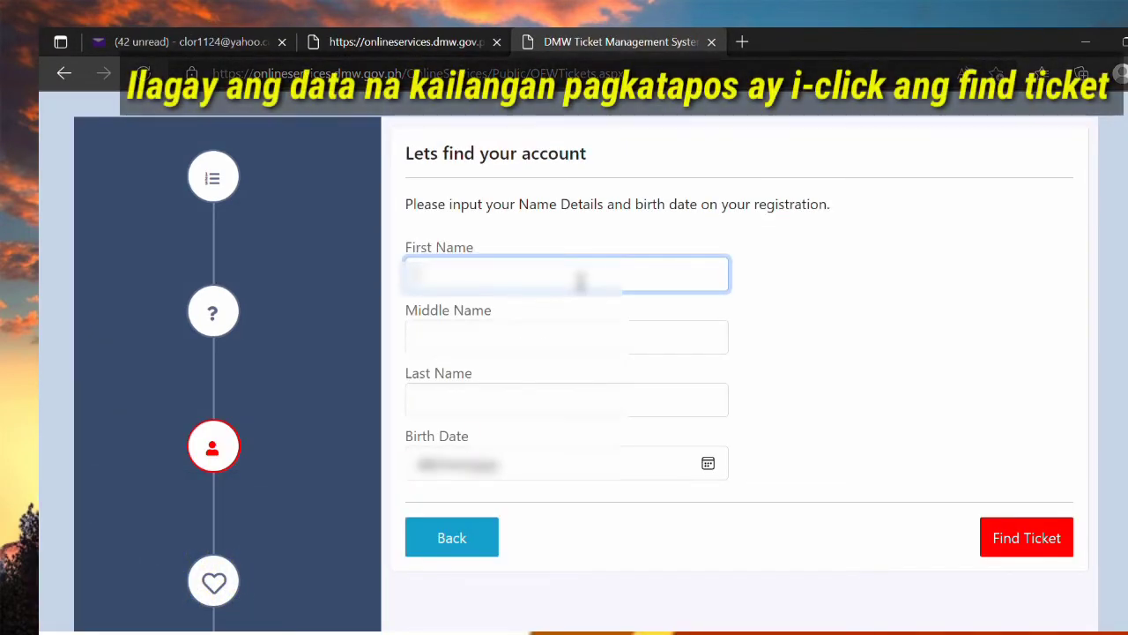
pyautogui.write('Mabel')
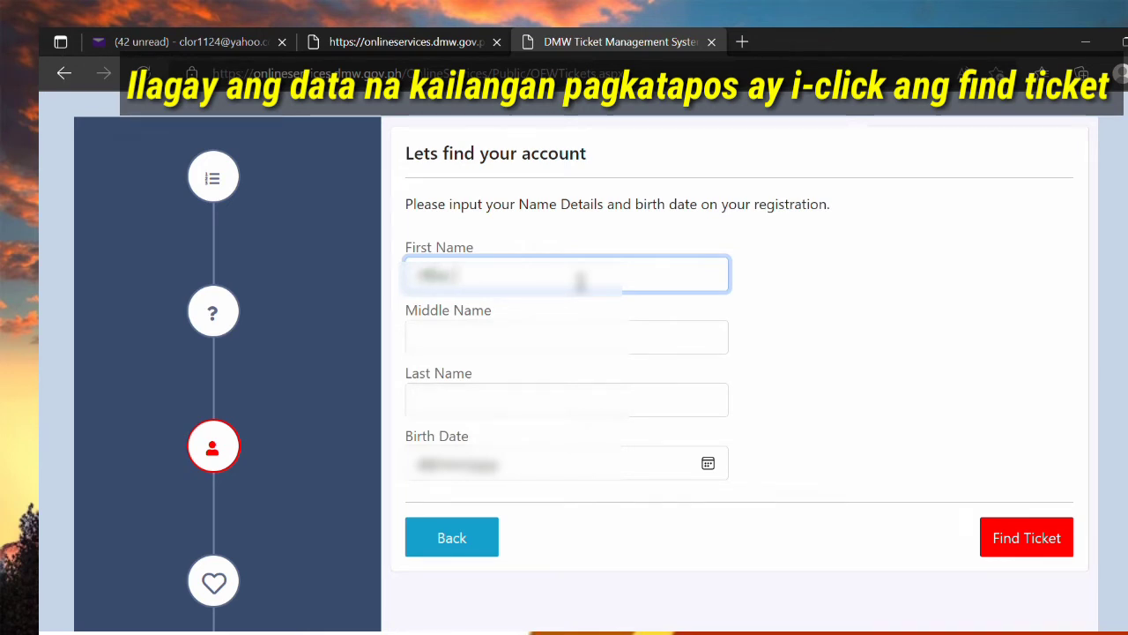
pyautogui.click(908, 383)
pyautogui.click(552, 342)
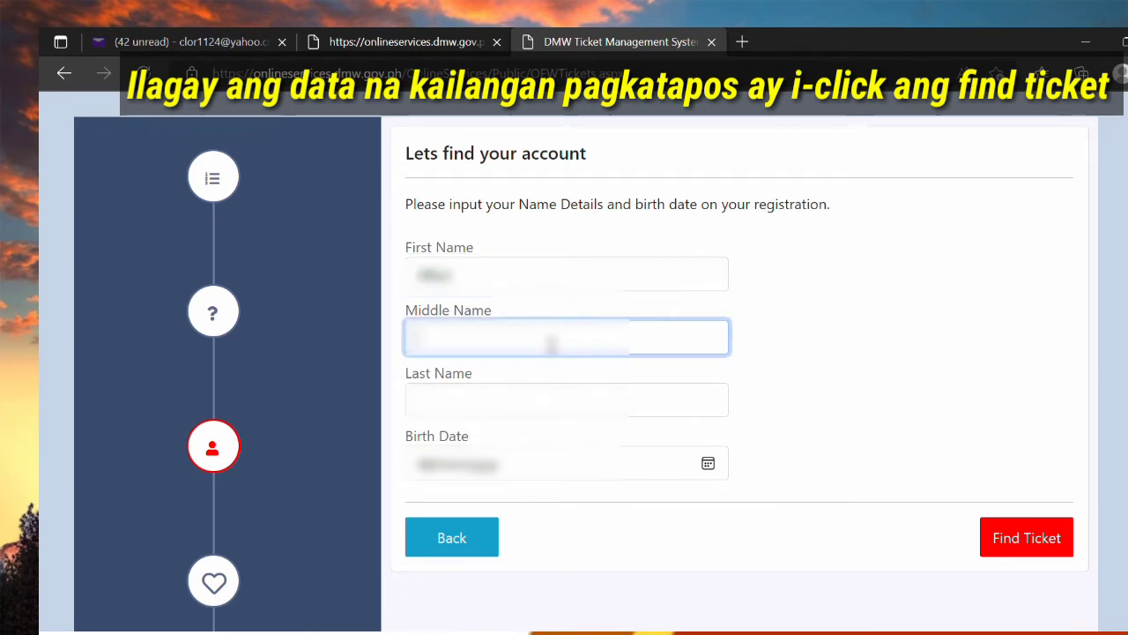
pyautogui.write('M')
pyautogui.click(821, 376)
# Step: Enter the last name and birth date, then find the account
pyautogui.click(592, 410)
pyautogui.write('Tu')
pyautogui.click(788, 393)
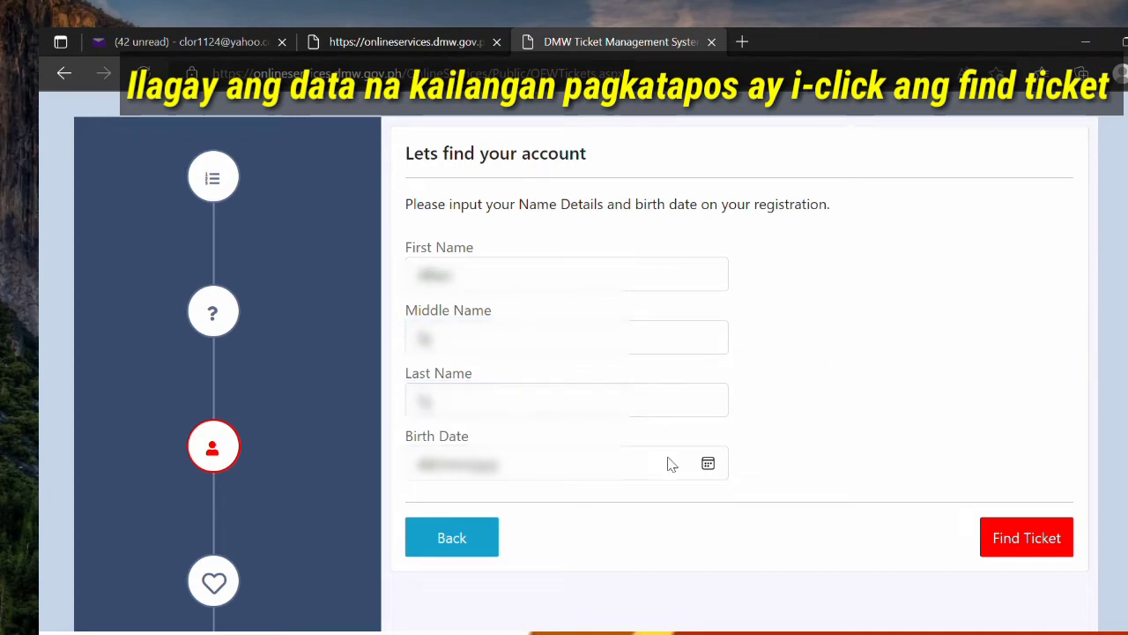
pyautogui.click(430, 465)
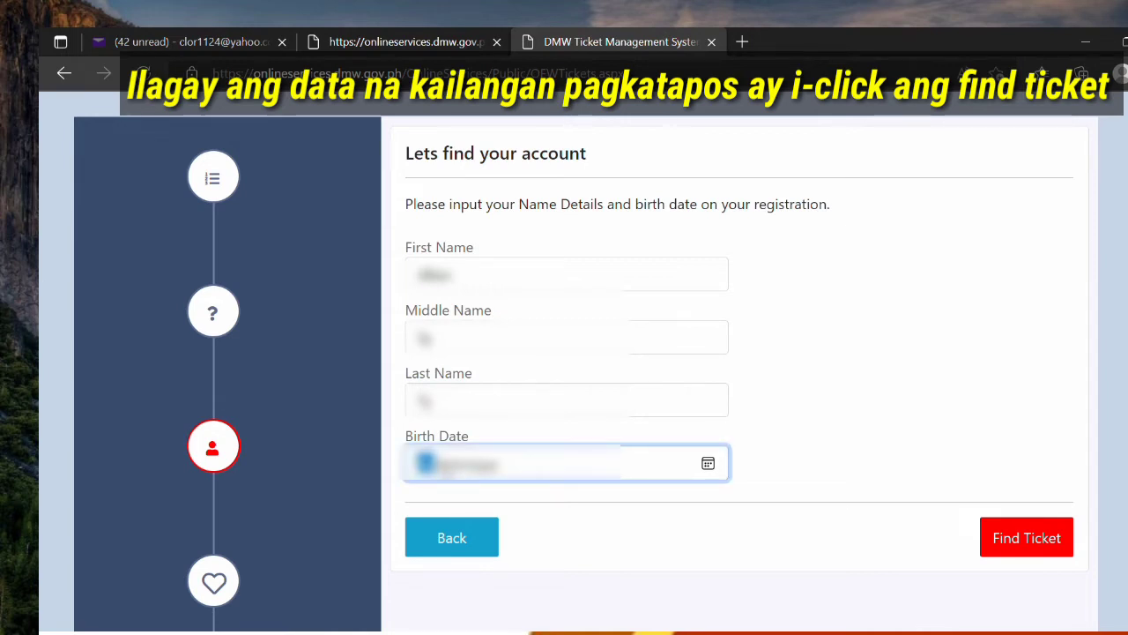
pyautogui.write('0101')
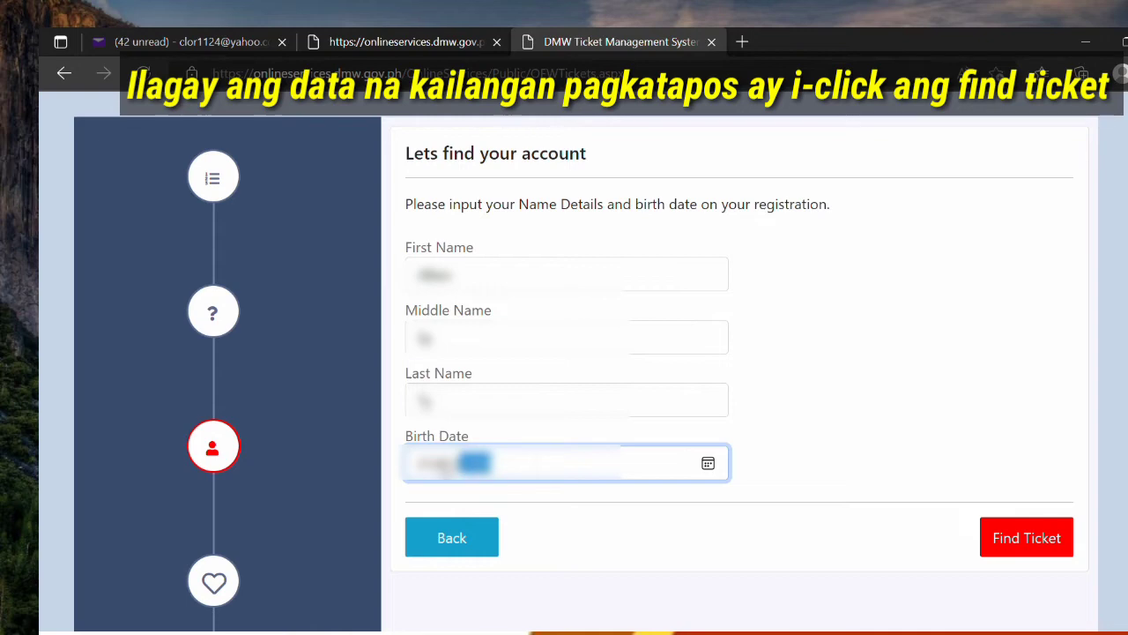
pyautogui.click(1009, 538)
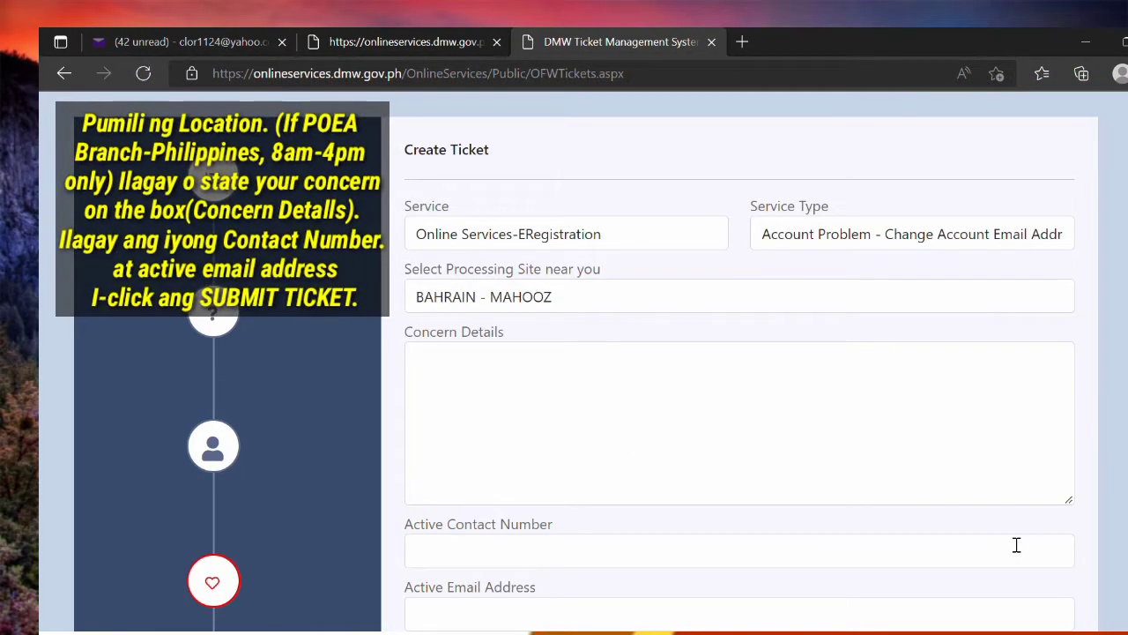
# Step: Set processing site PHILIPPINES - LEGAzPI CITY and write concern 'i want to change my email address'
pyautogui.click(550, 300)
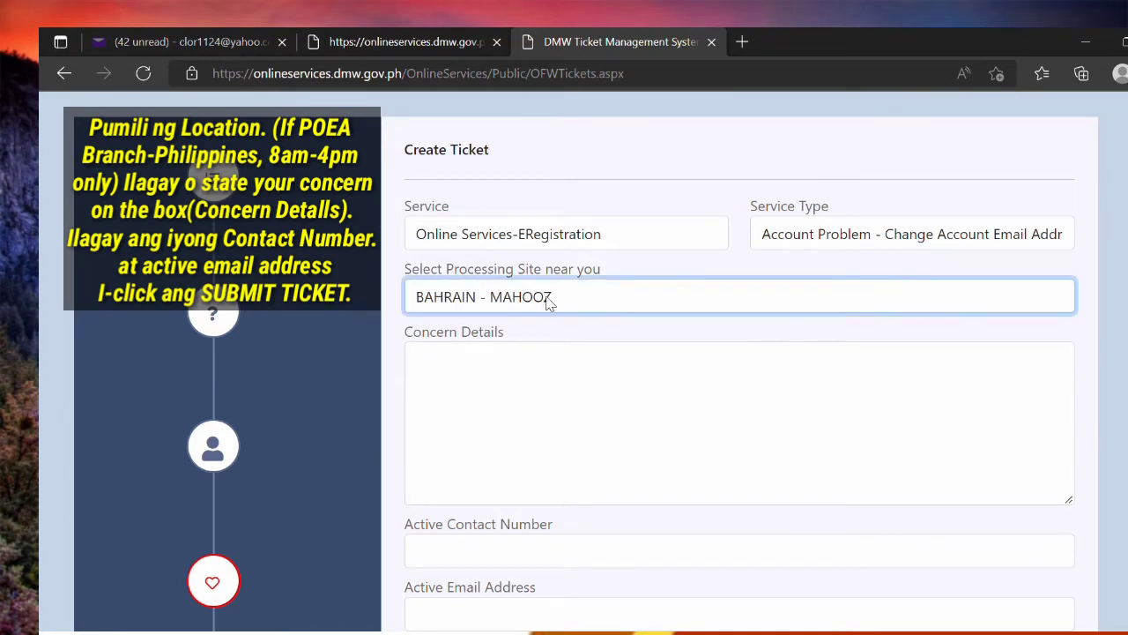
pyautogui.click(567, 563)
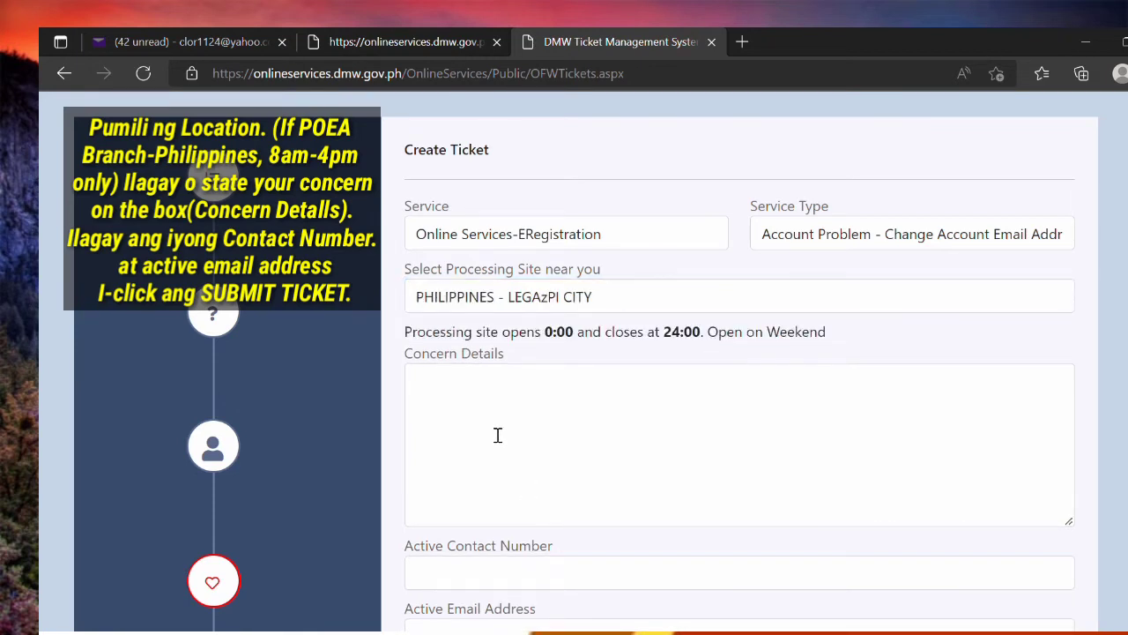
pyautogui.click(497, 393)
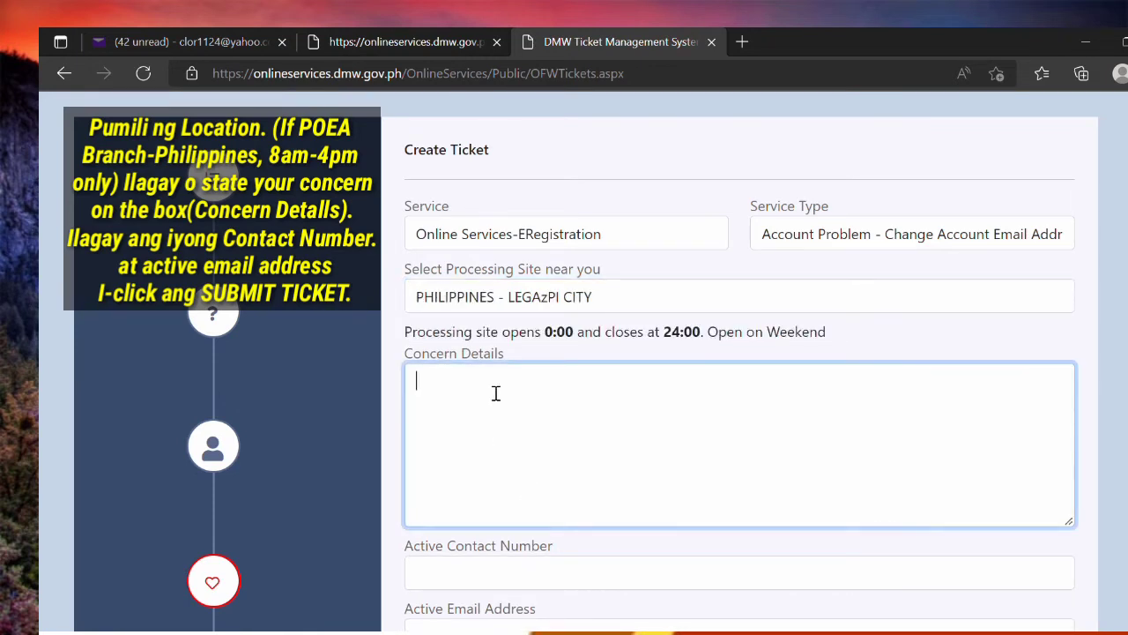
pyautogui.write('i want to chan')
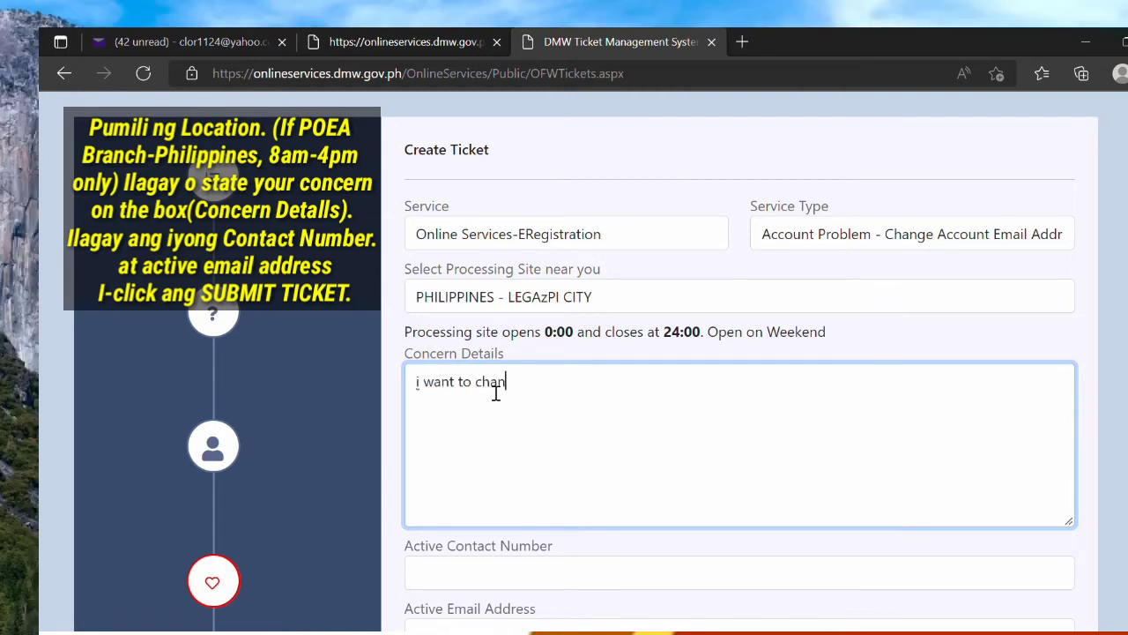
pyautogui.write('ge my email address')
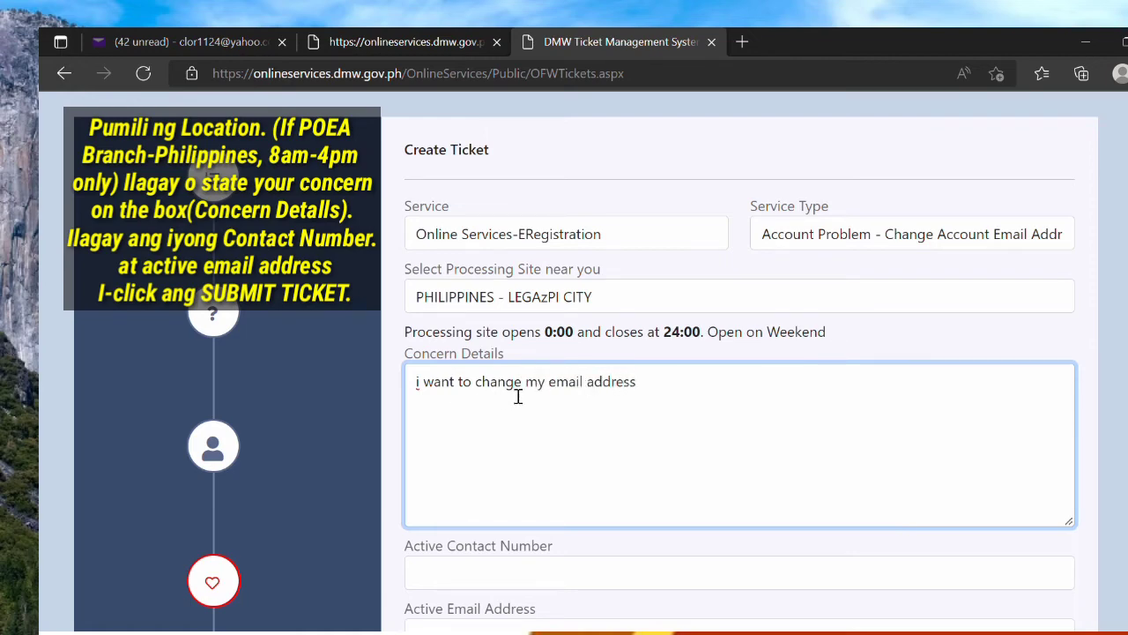
pyautogui.scroll(-2, 518, 397)
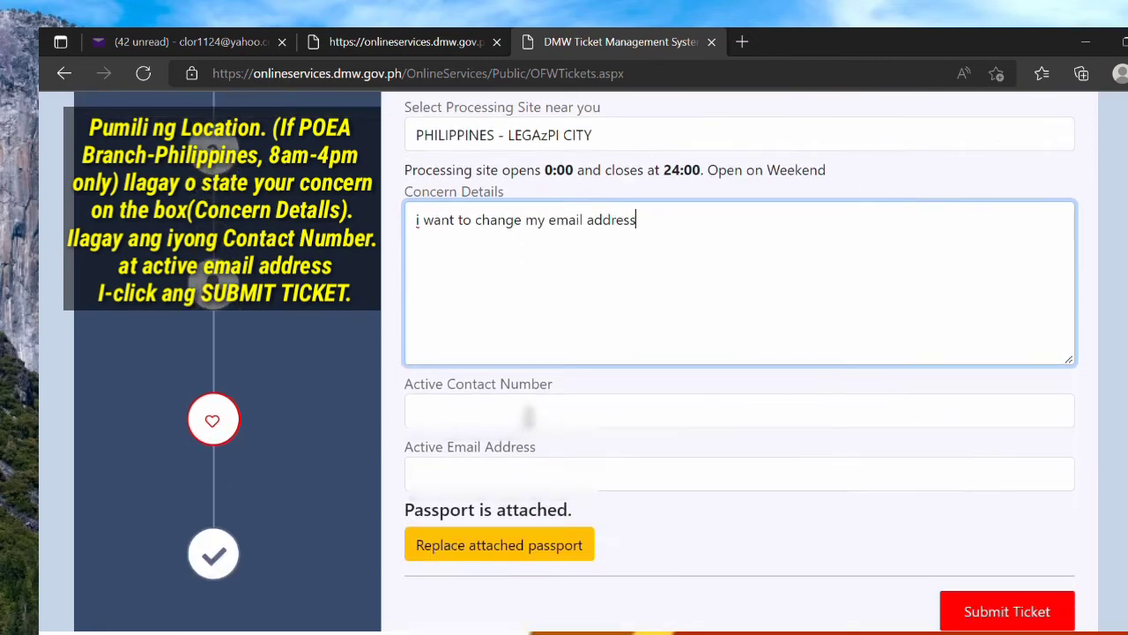
# Step: Fill in the contact's mobile number and e-mail address
pyautogui.click(526, 413)
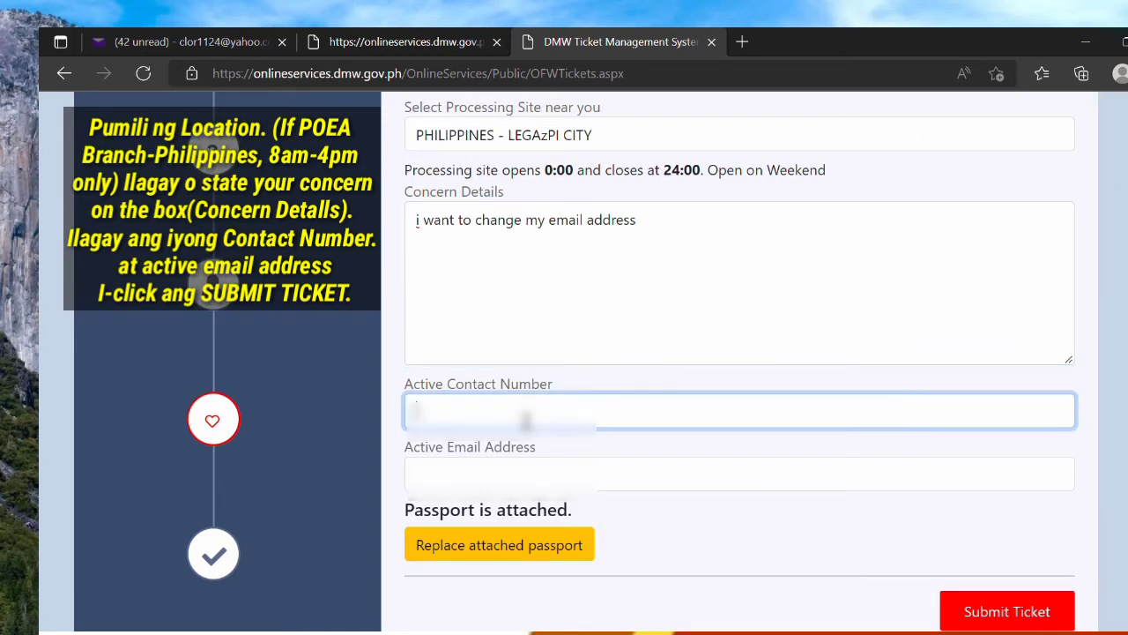
pyautogui.write('09')
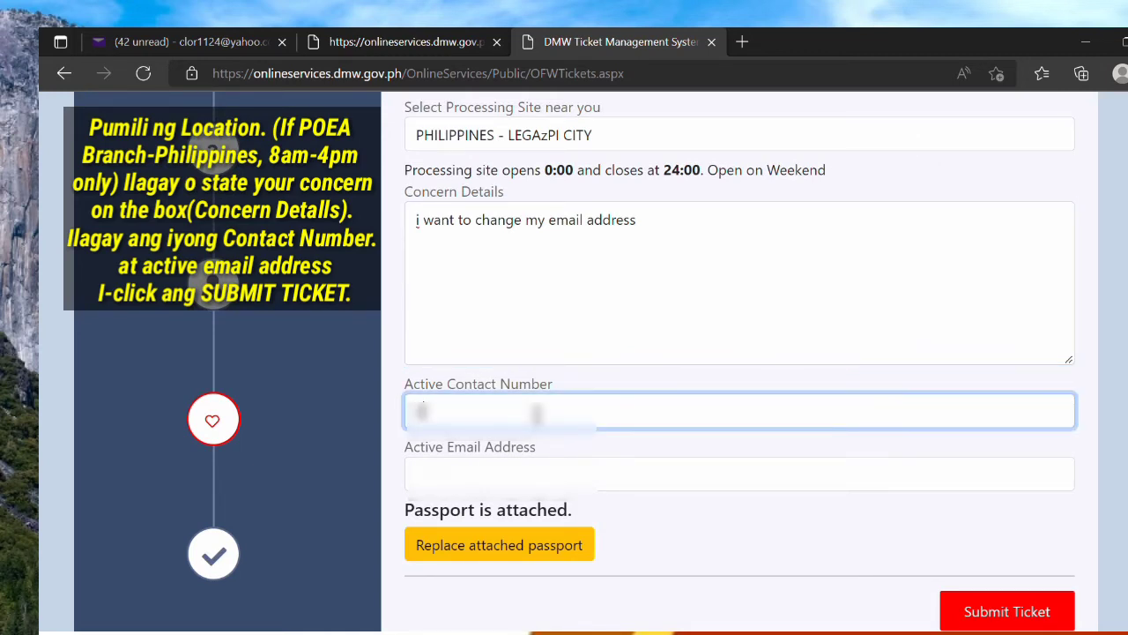
pyautogui.write('171234567')
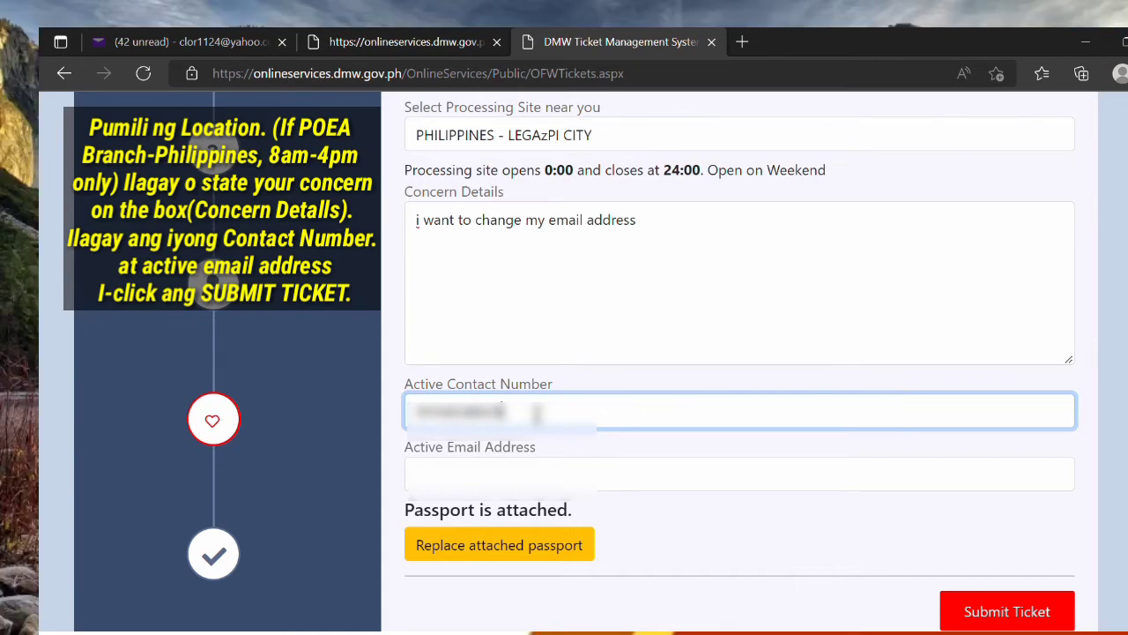
pyautogui.click(522, 480)
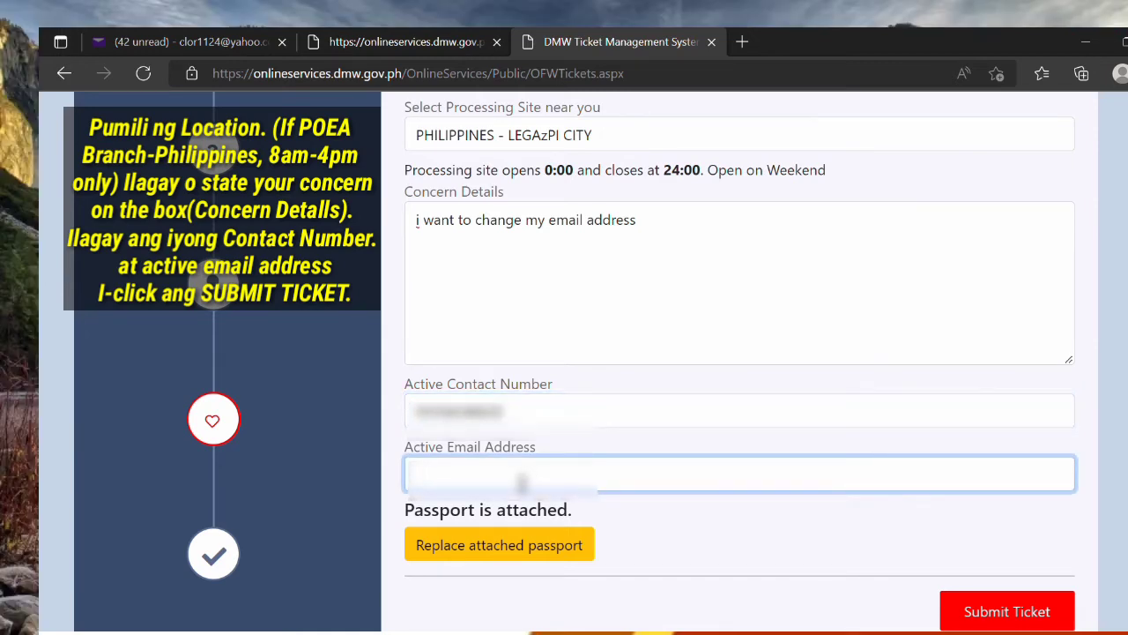
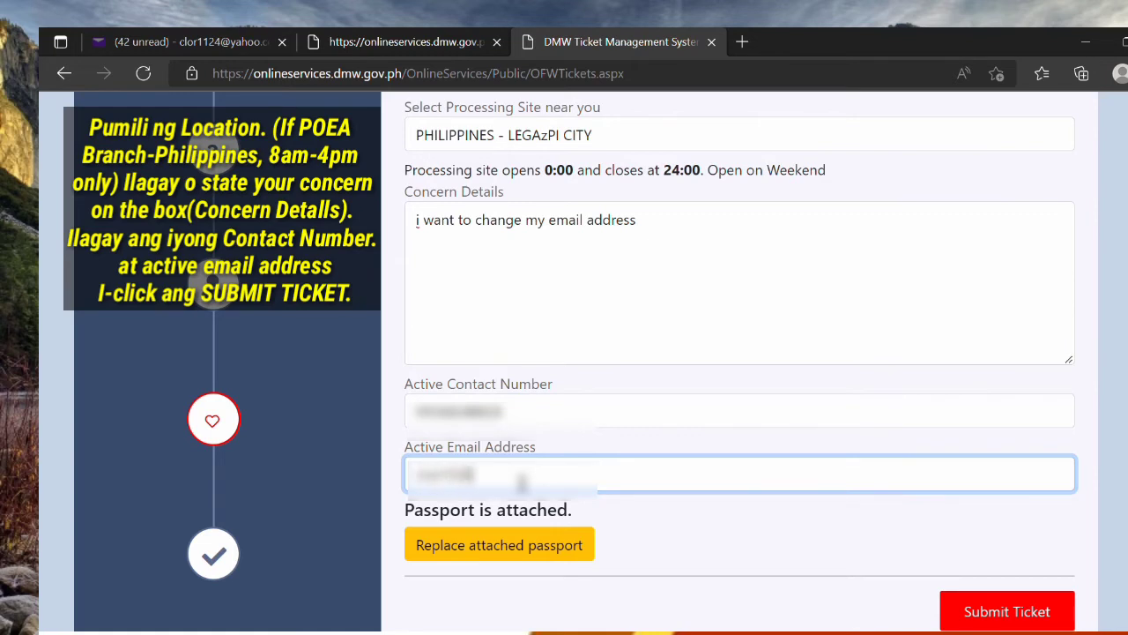
pyautogui.click(903, 500)
pyautogui.scroll(-1, 881, 525)
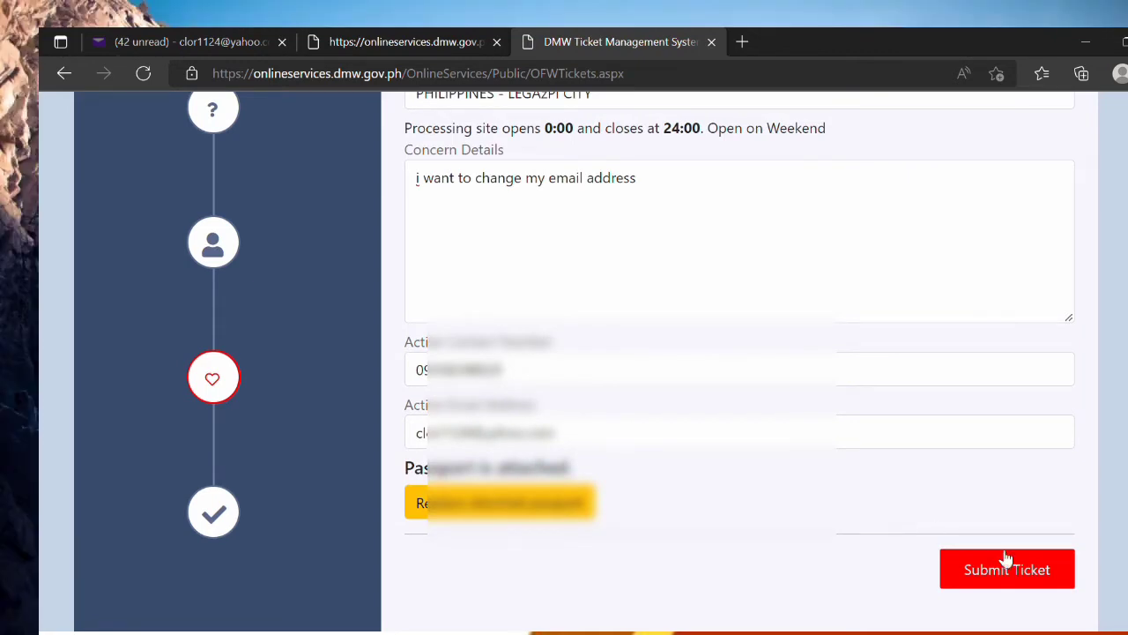
pyautogui.scroll(1, 889, 511)
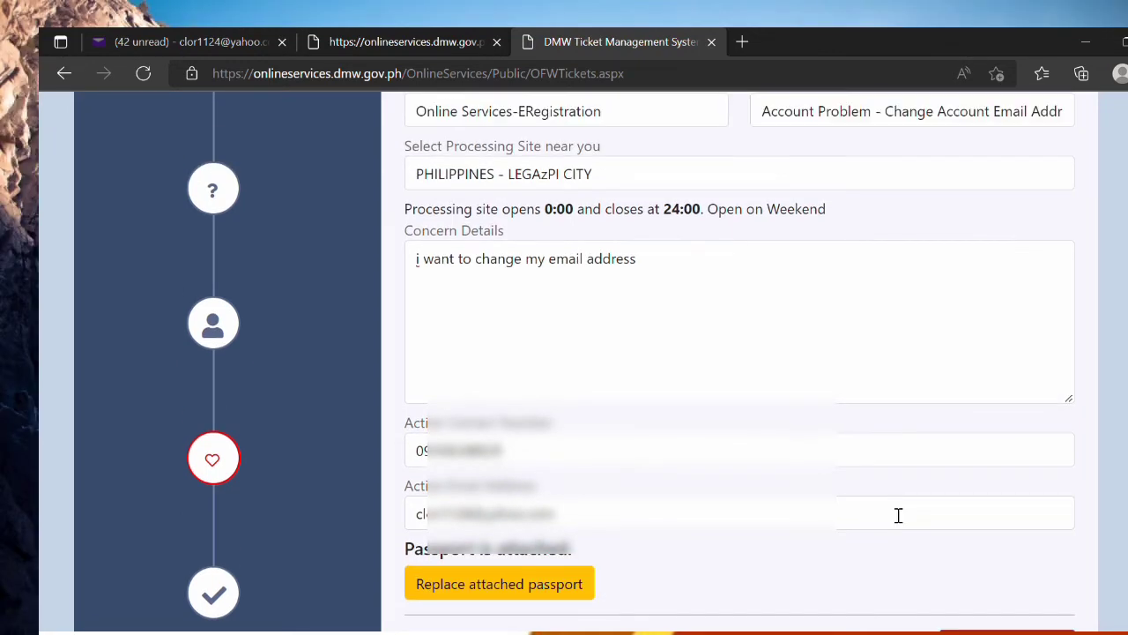
pyautogui.scroll(-1, 899, 516)
# Step: Submit and confirm the email-change ticket, then go back to the DMW Helpdesk page
pyautogui.click(1009, 569)
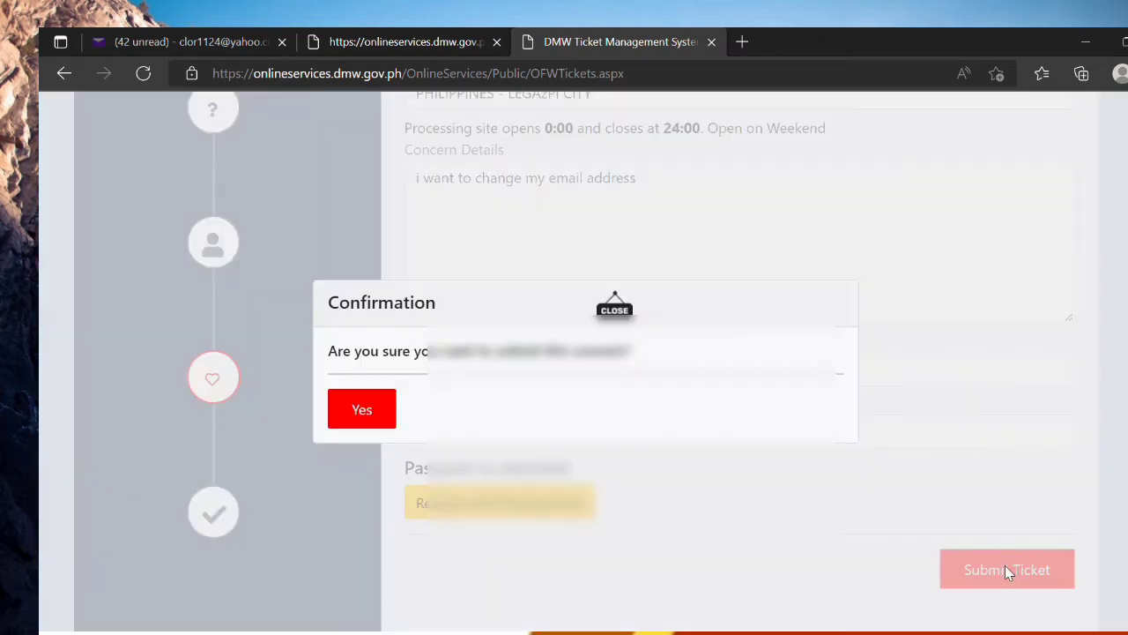
pyautogui.click(364, 417)
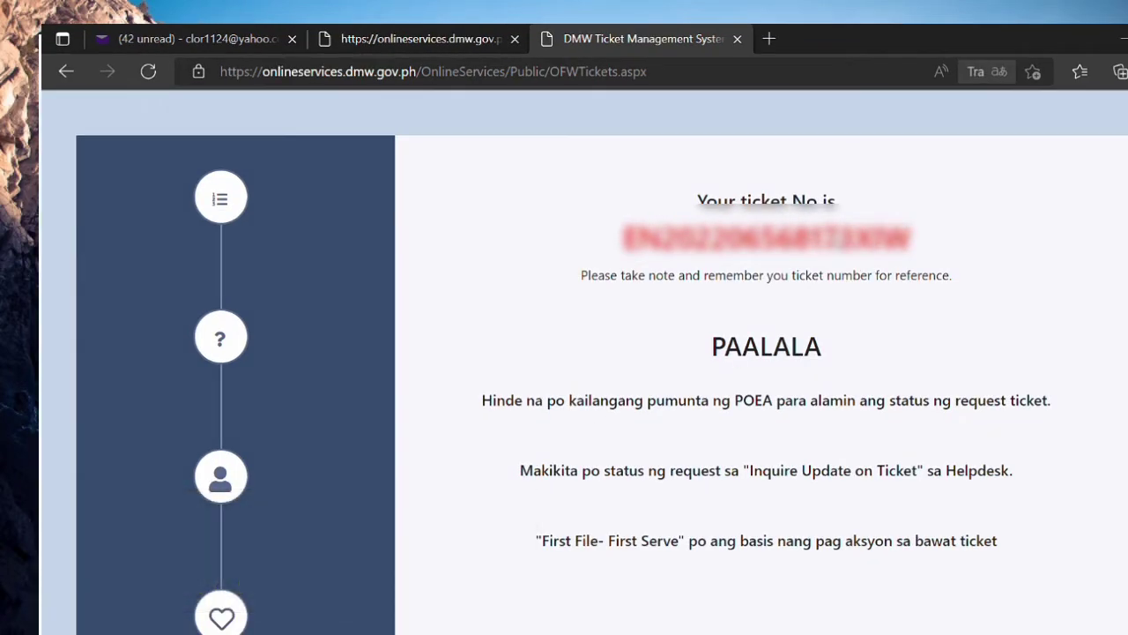
pyautogui.click(65, 72)
pyautogui.click(65, 72)
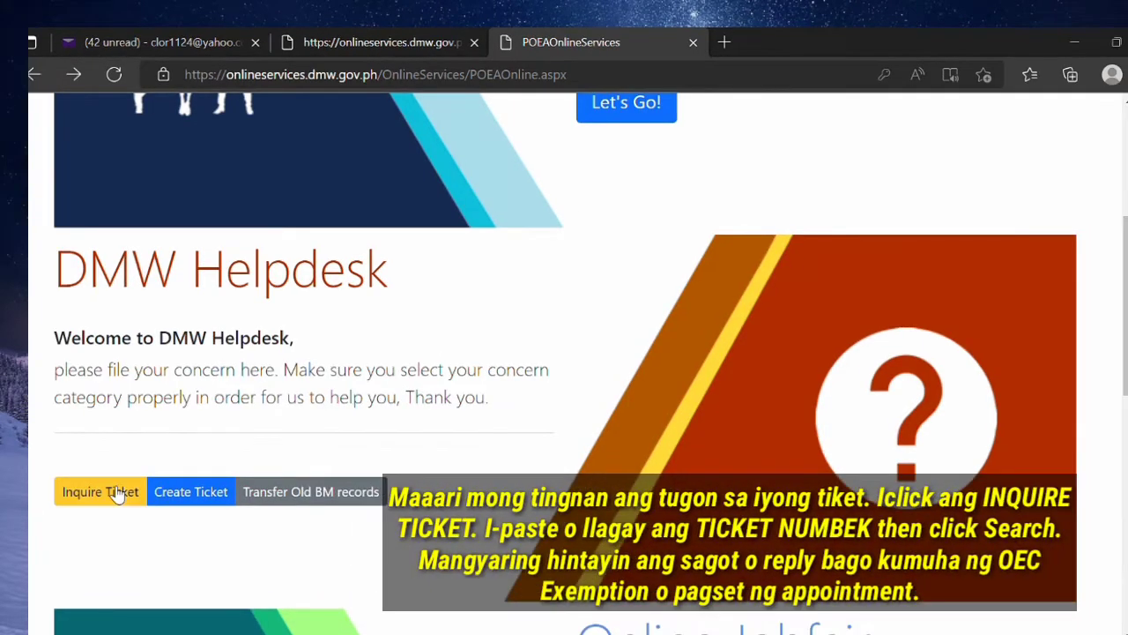
# Step: Look up the earlier ticket number, find it Closed, and start another ticket
pyautogui.click(117, 494)
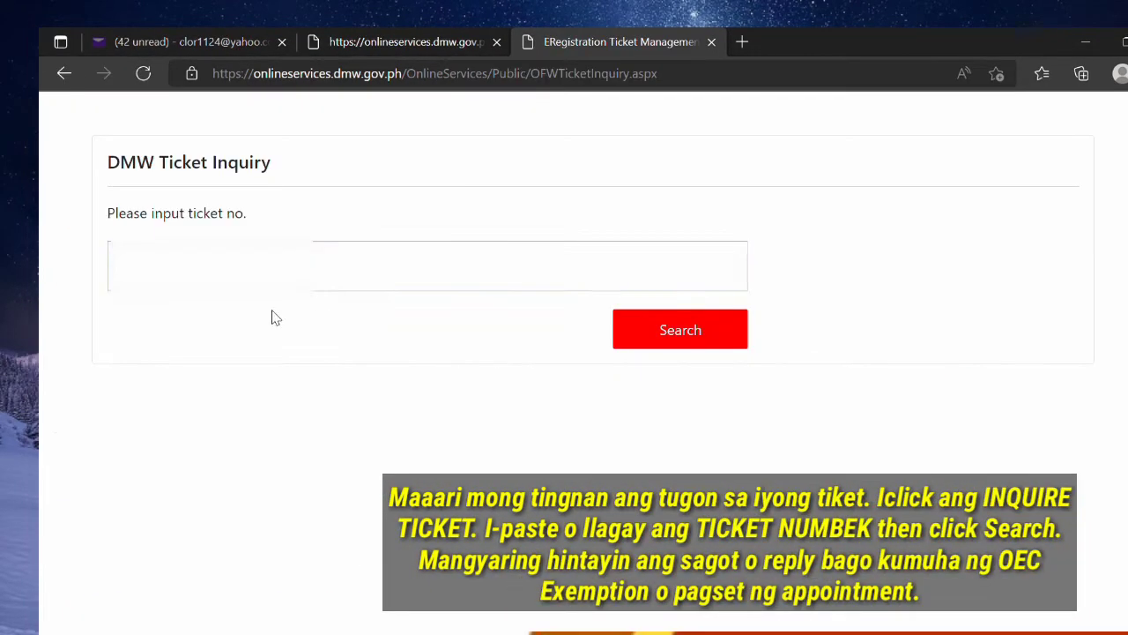
pyautogui.hotkey('ctrl', 'v')
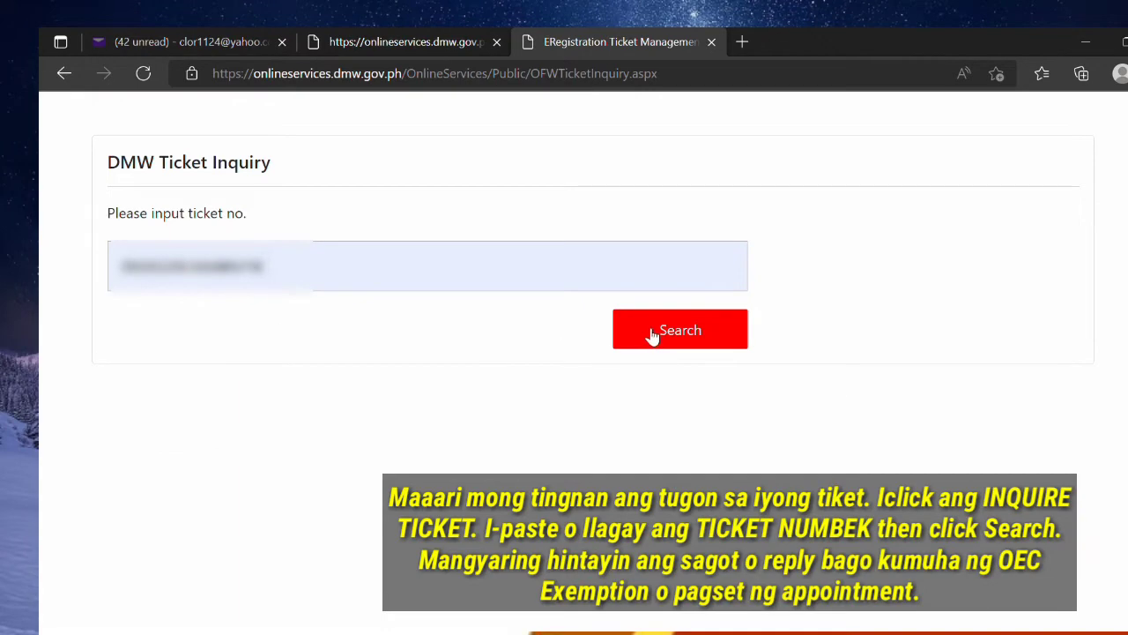
pyautogui.click(652, 334)
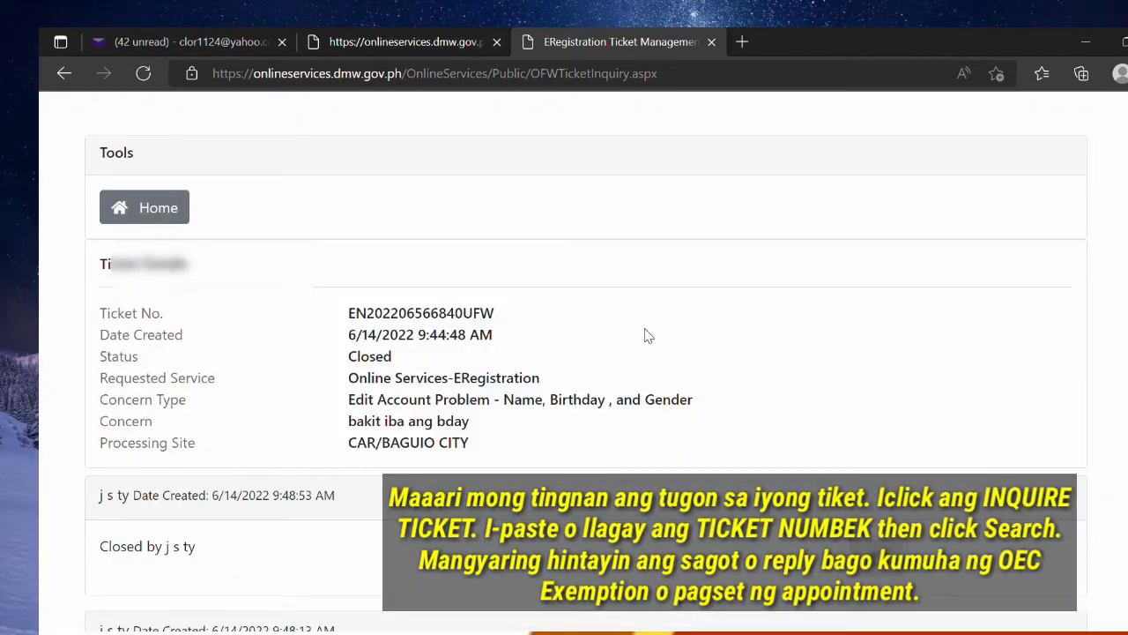
pyautogui.click(65, 75)
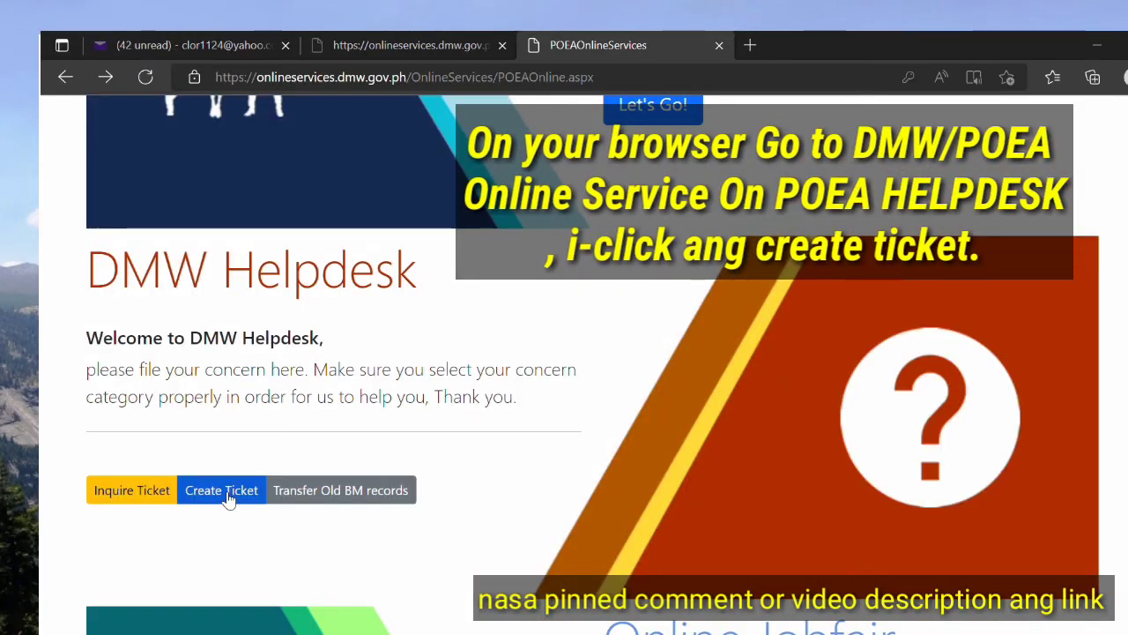
pyautogui.click(222, 493)
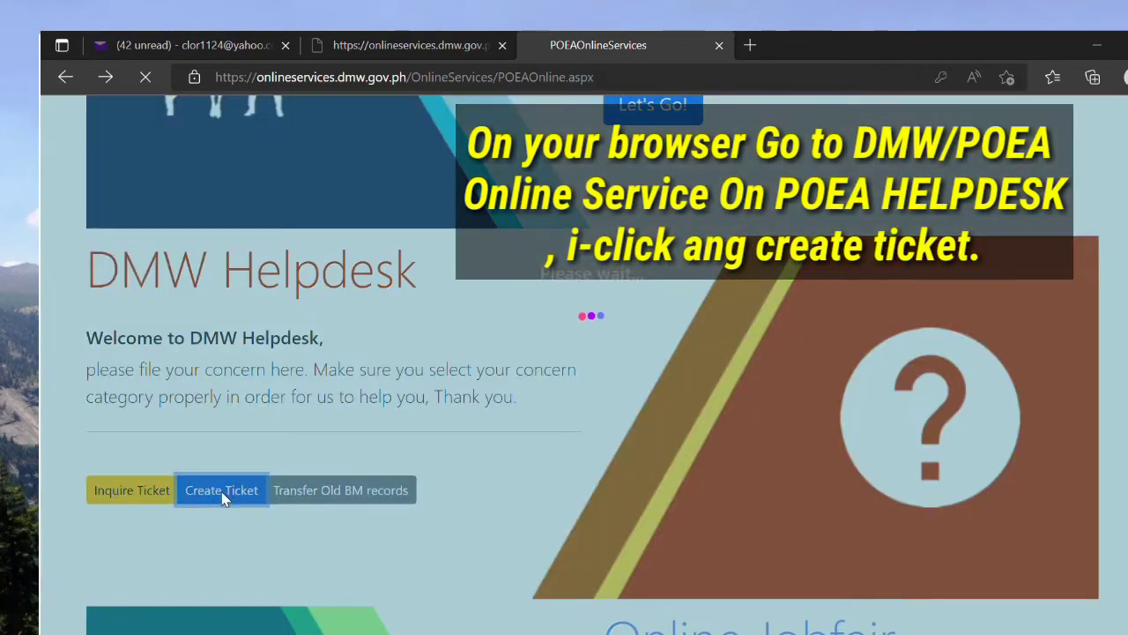
# Step: Pick Online Services-ERegistration with concern Account Problem - Account Activation/Reset and move to the FAQ
pyautogui.scroll(-1, 529, 453)
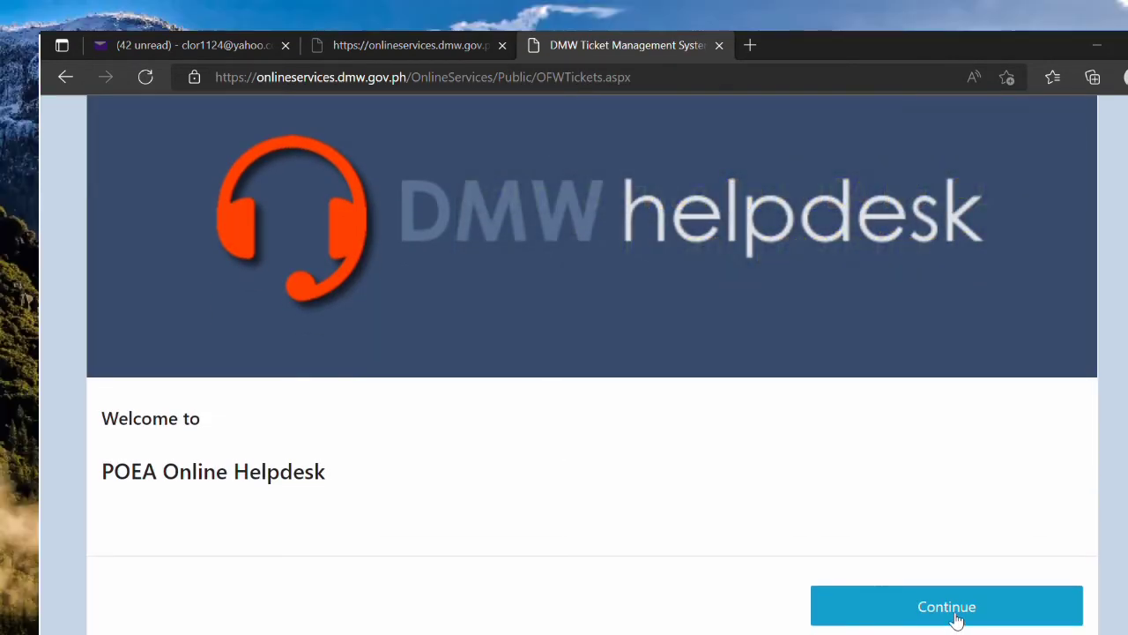
pyautogui.click(957, 617)
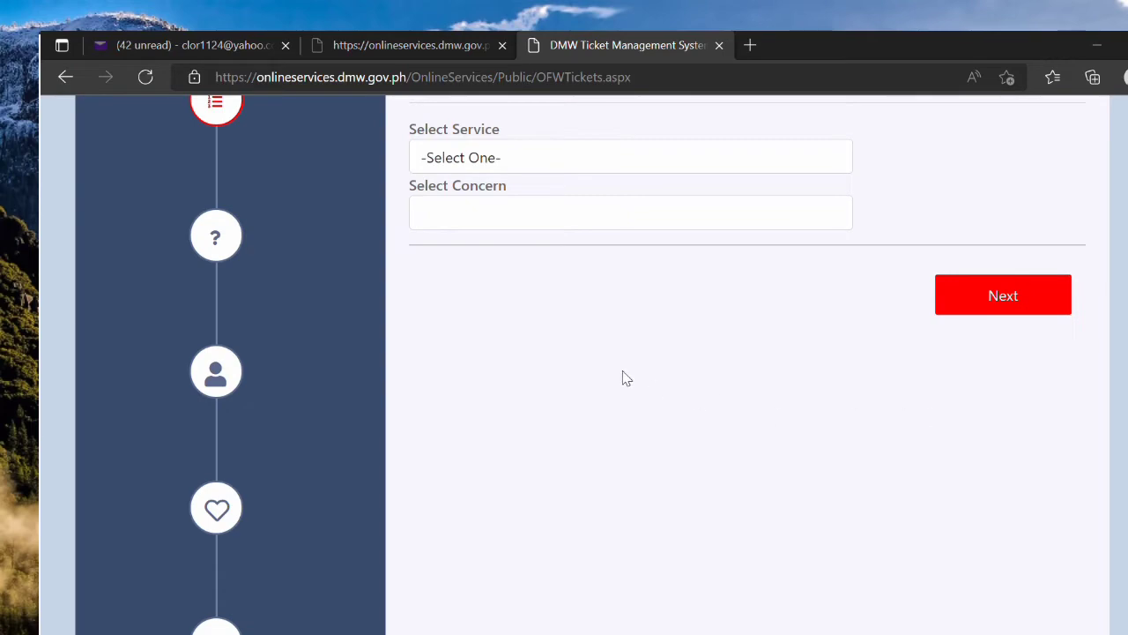
pyautogui.scroll(1, 573, 335)
pyautogui.click(508, 267)
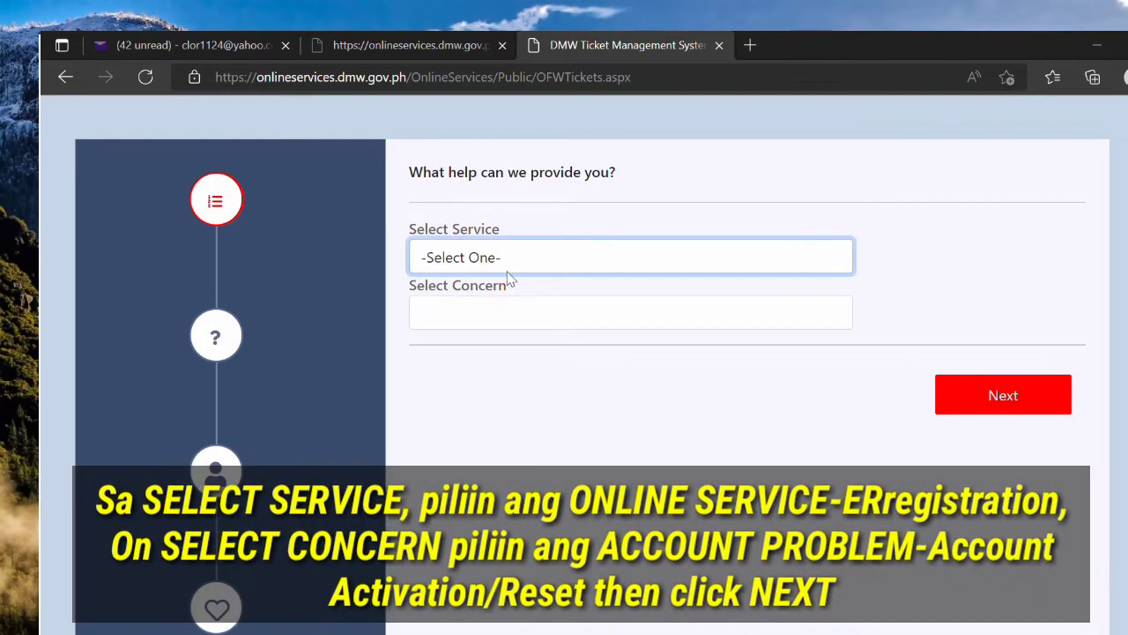
pyautogui.click(518, 315)
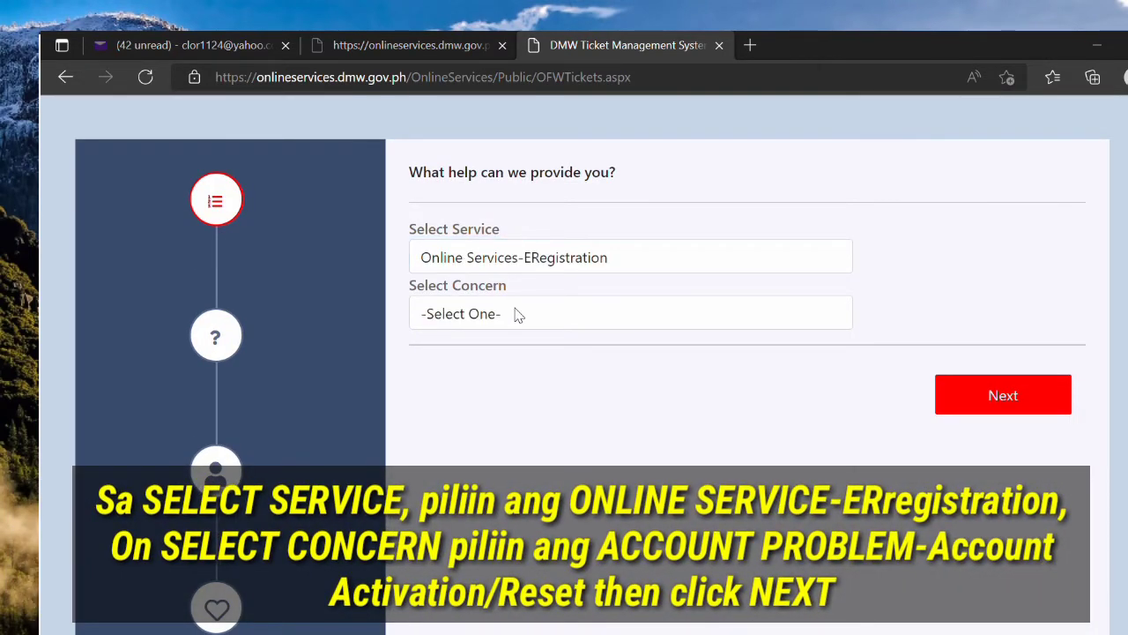
pyautogui.click(518, 316)
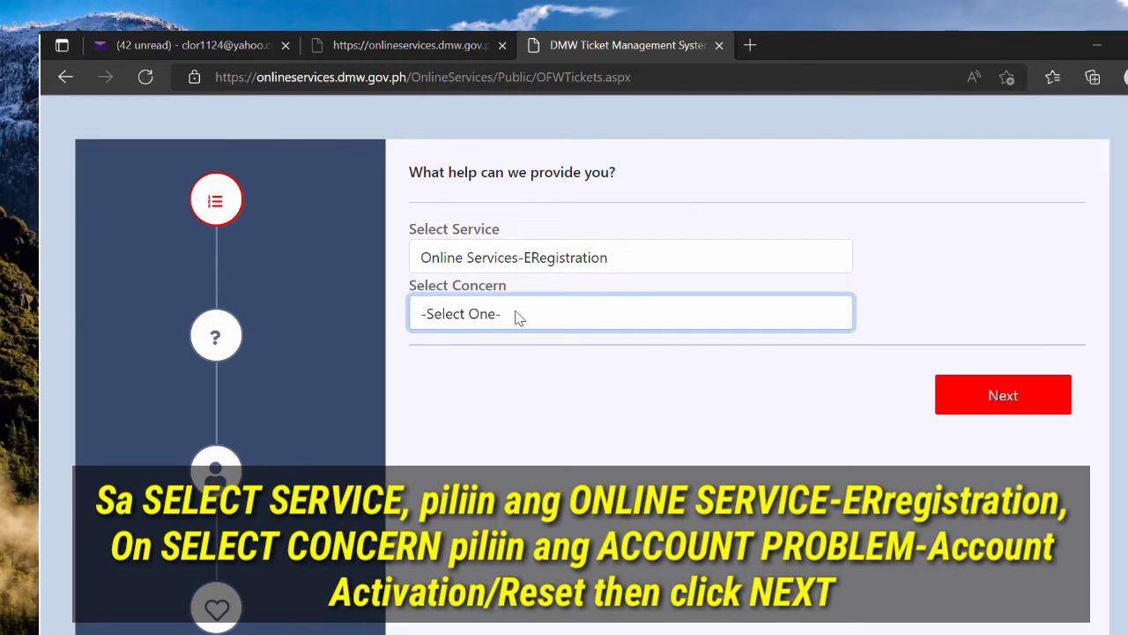
pyautogui.click(531, 392)
pyautogui.click(1056, 412)
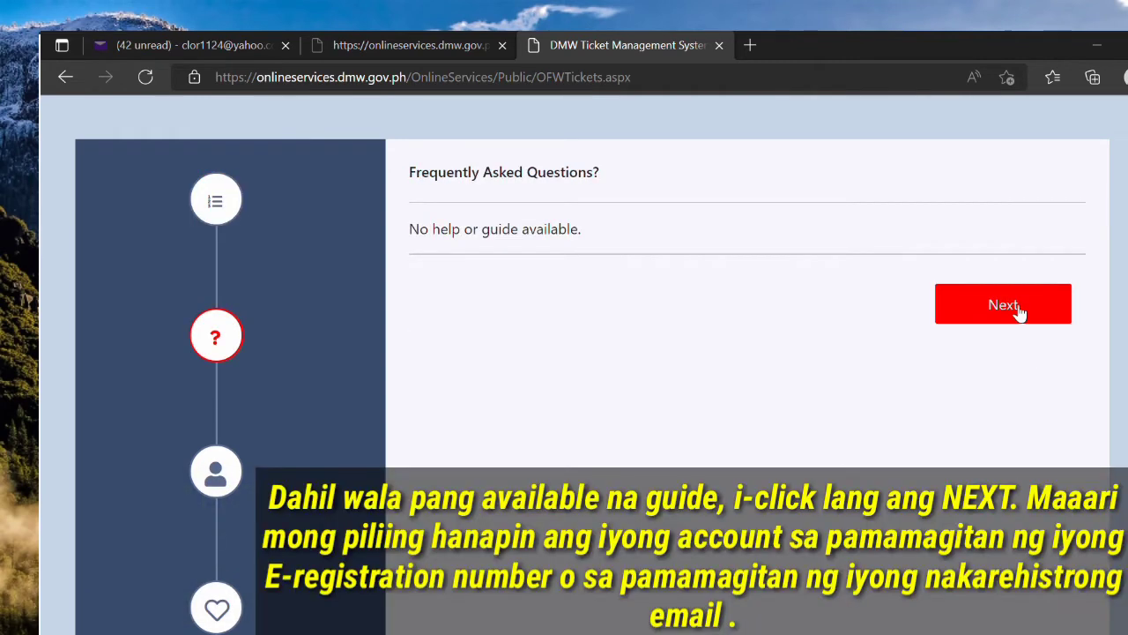
# Step: Skip the FAQ step, find the account by its ERegistration number, and confirm it
pyautogui.click(1018, 309)
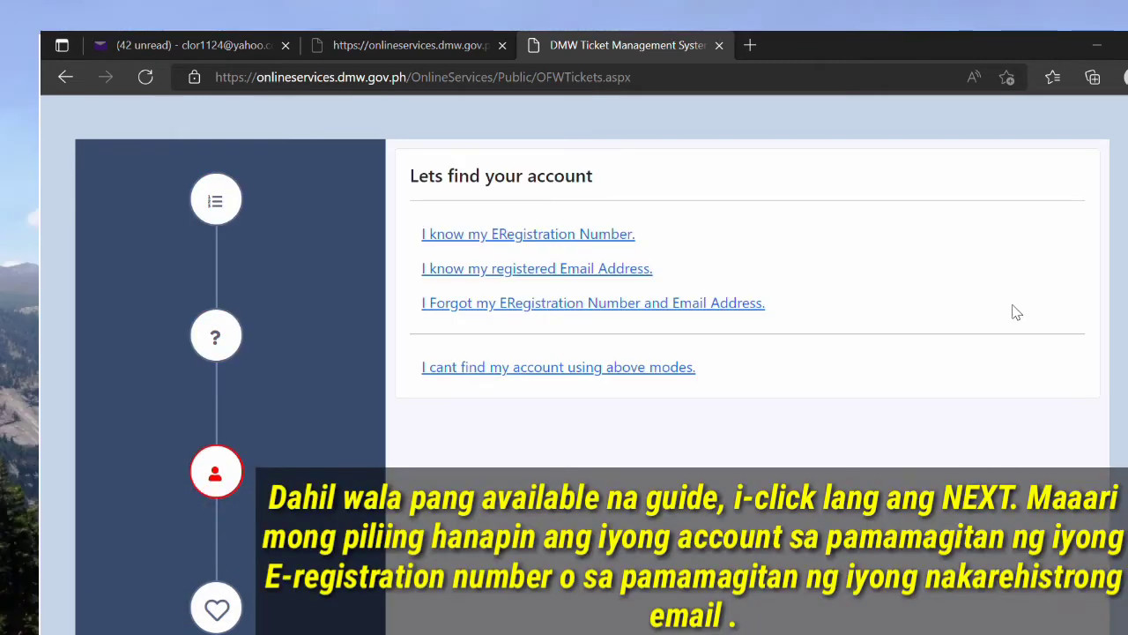
pyautogui.click(575, 235)
pyautogui.click(577, 261)
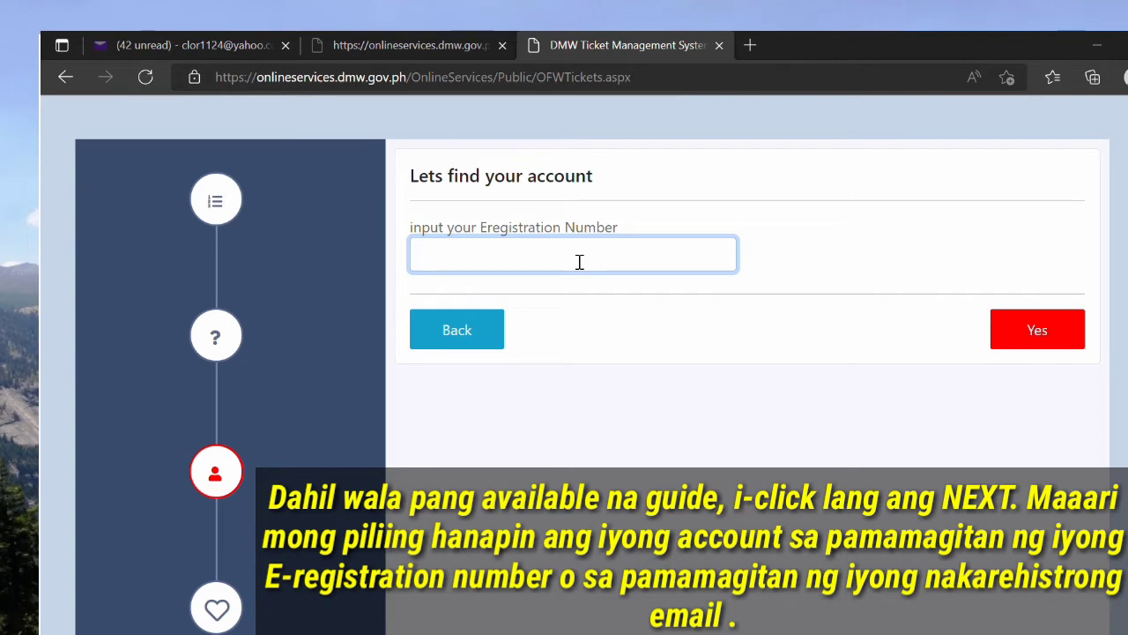
pyautogui.hotkey('ctrl', 'v')
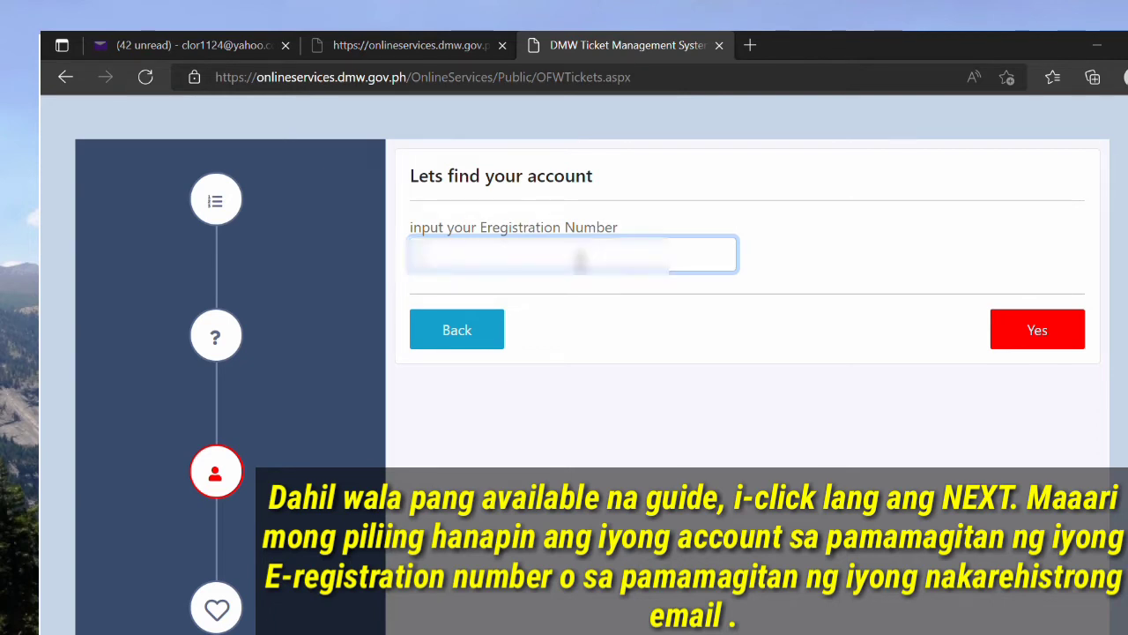
pyautogui.write('20200')
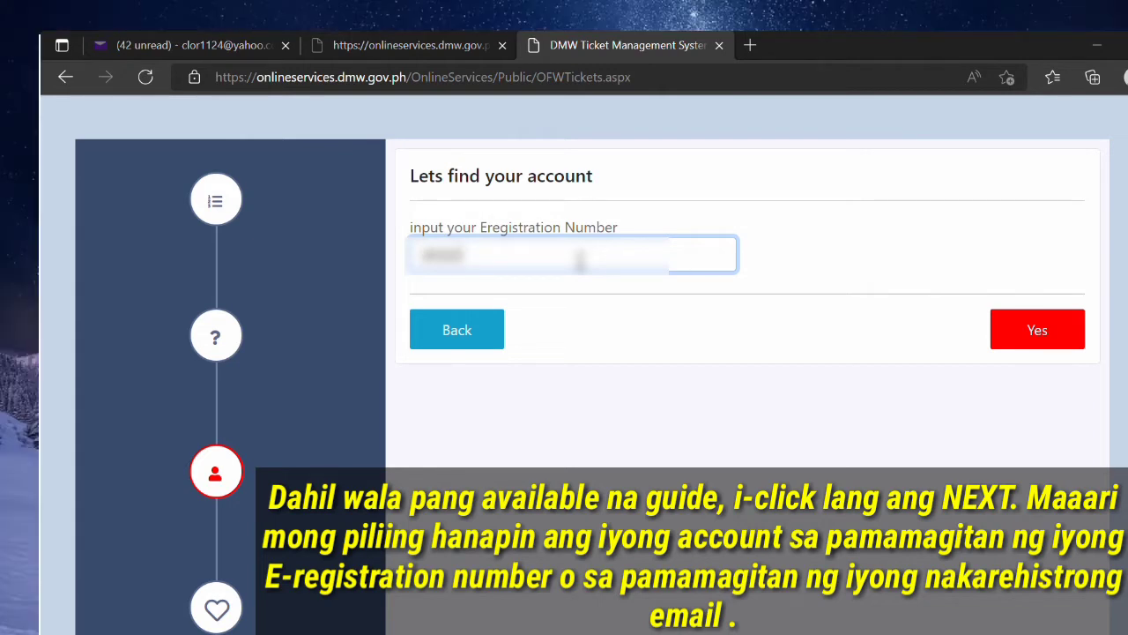
pyautogui.write('00000000')
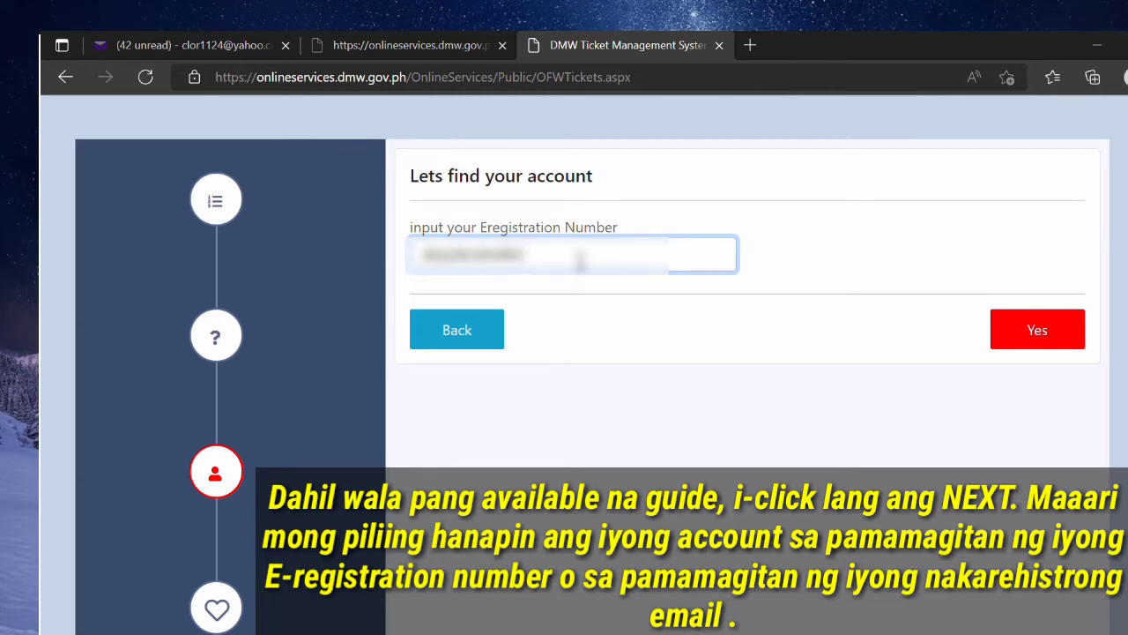
pyautogui.click(1037, 335)
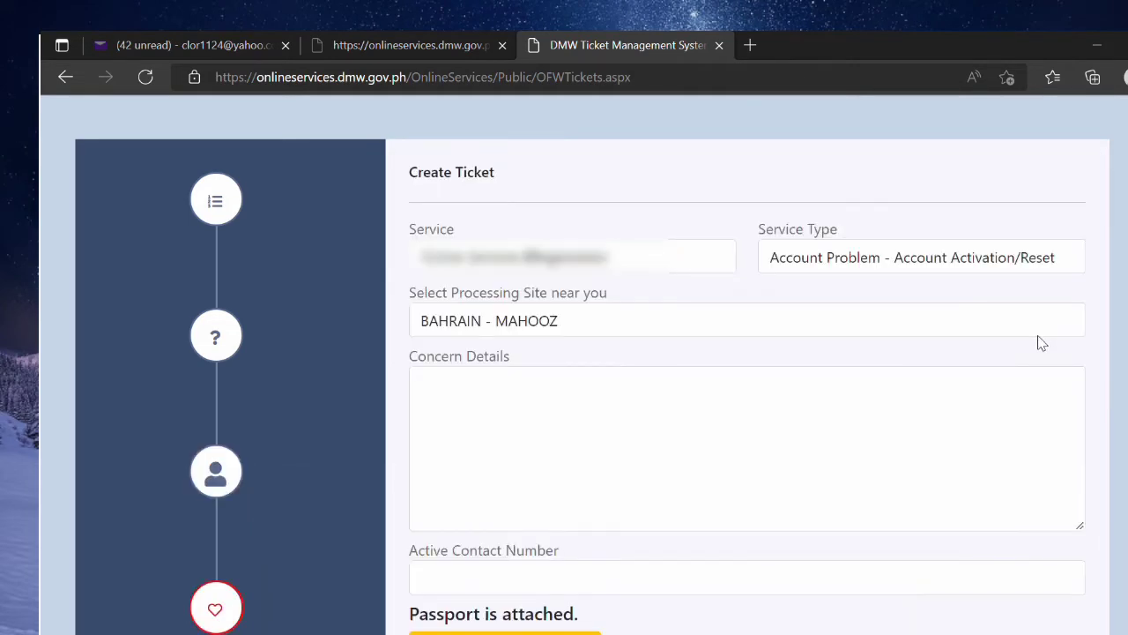
# Step: Set the processing site to PHILIPPINES - LEGAzPI CITY with concern 'i want to activate my account'
pyautogui.click(892, 323)
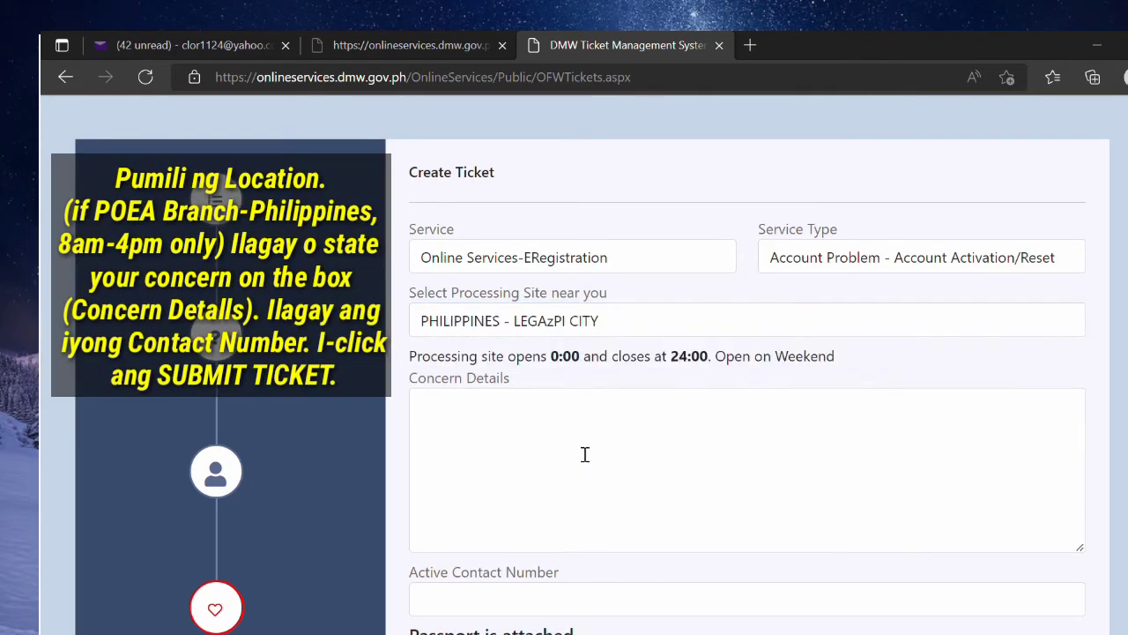
pyautogui.click(591, 434)
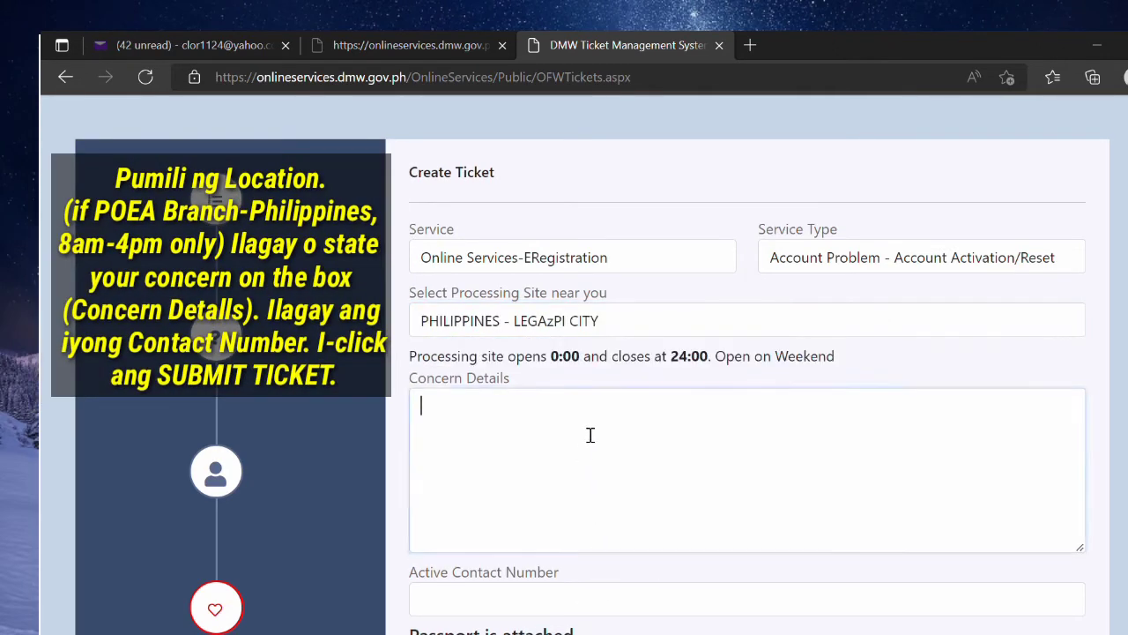
pyautogui.write('i want')
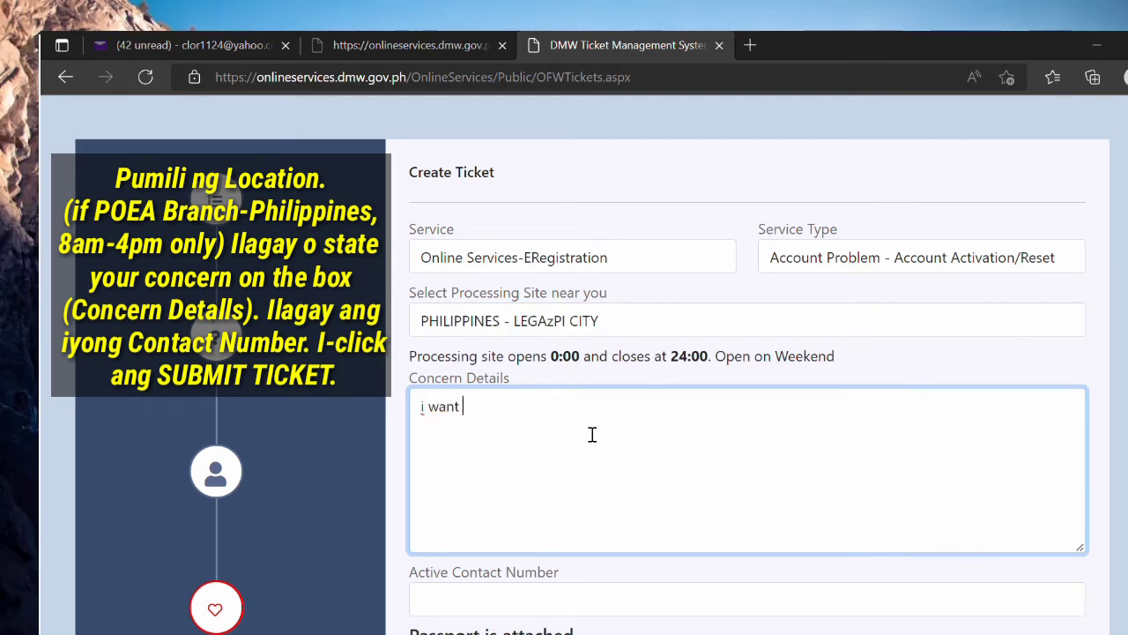
pyautogui.write(' to activate my account')
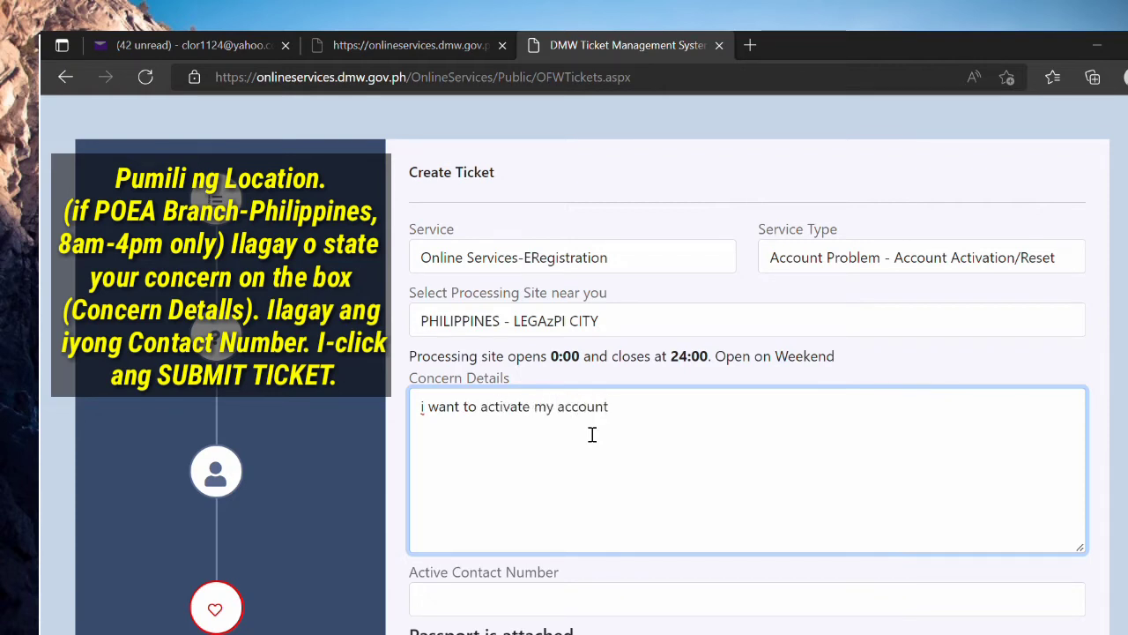
# Step: Enter the active contact number and submit the activation ticket
pyautogui.scroll(-1, 541, 521)
pyautogui.click(552, 516)
pyautogui.write('099171')
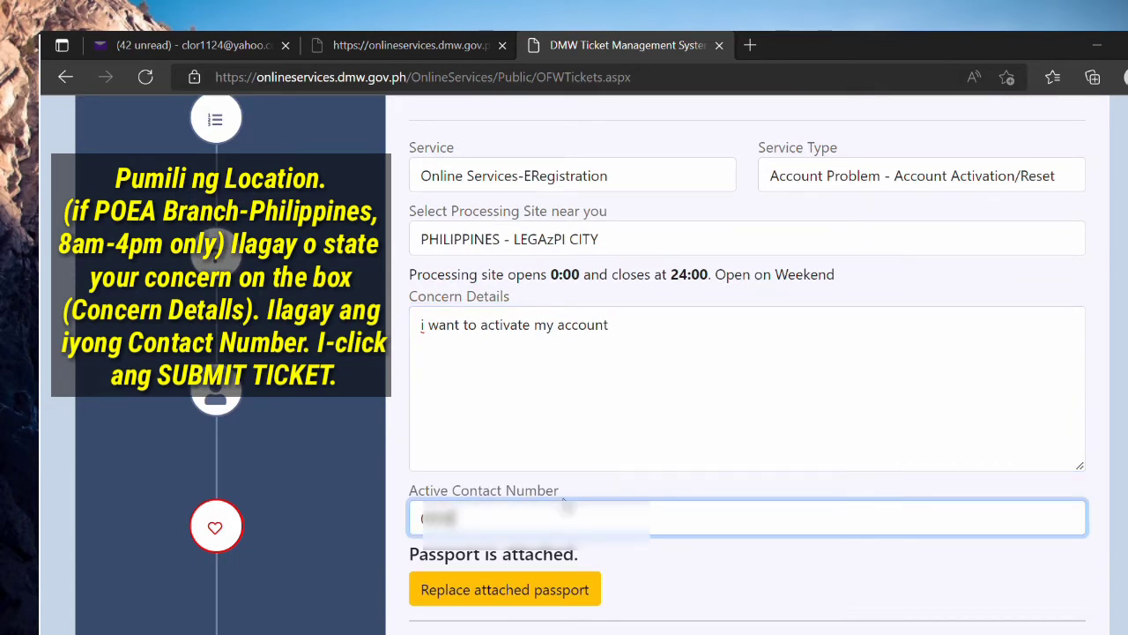
pyautogui.write('234')
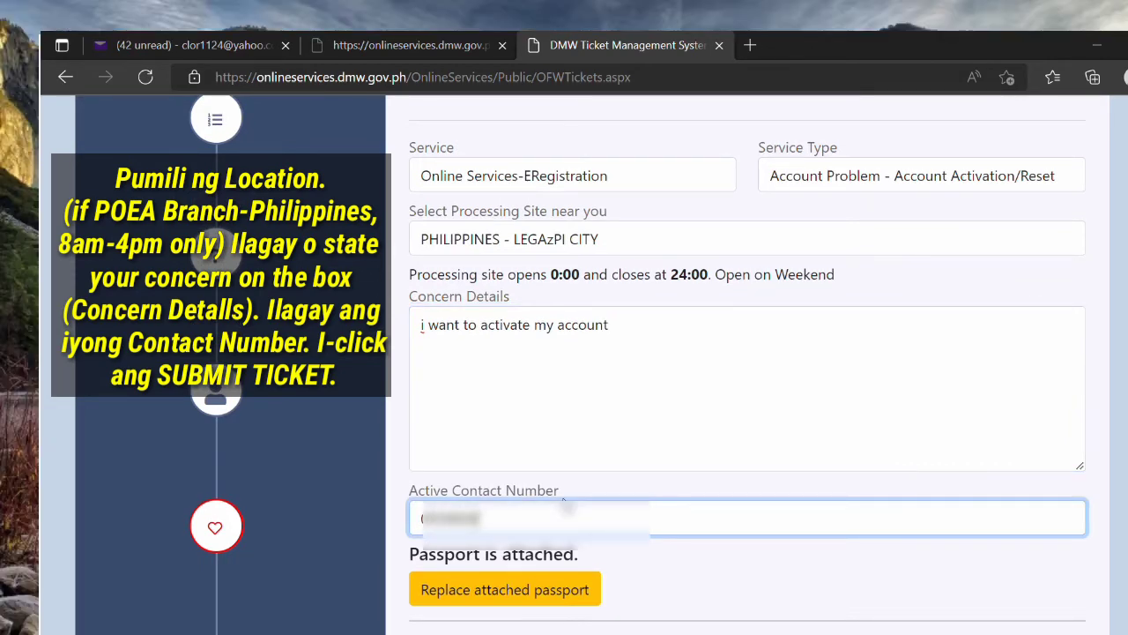
pyautogui.write('567')
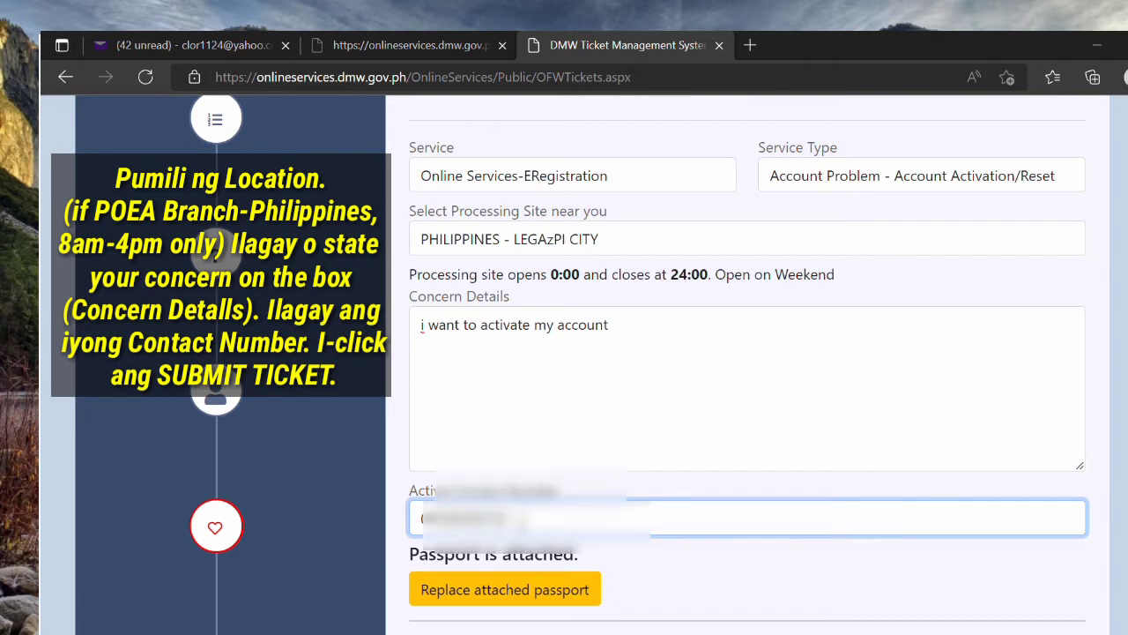
pyautogui.scroll(-2, 765, 541)
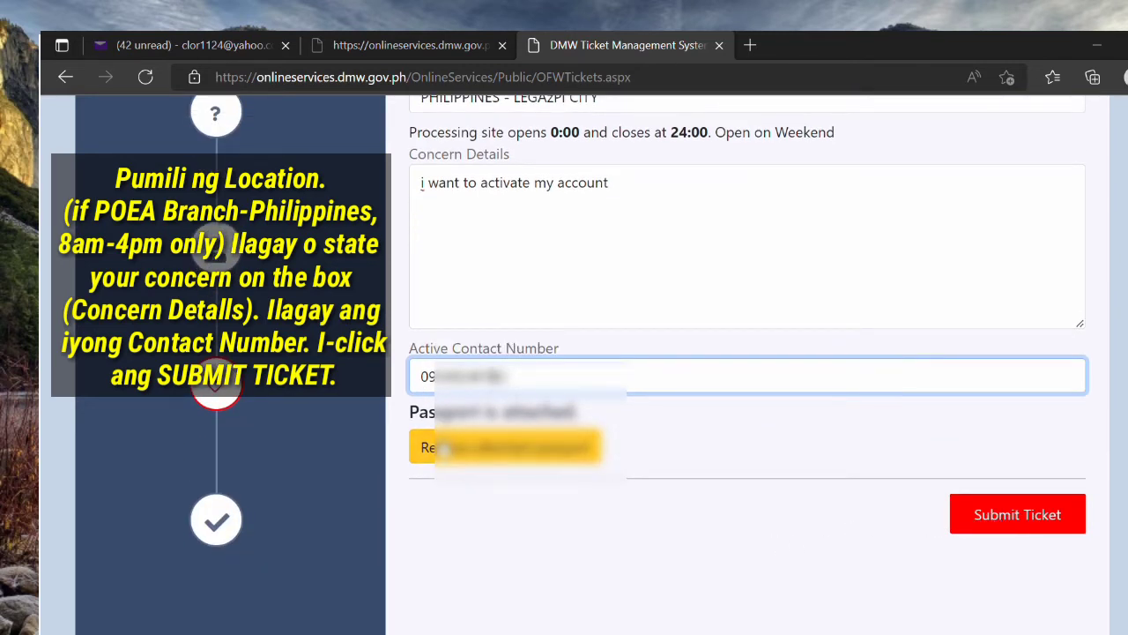
pyautogui.scroll(2, 781, 491)
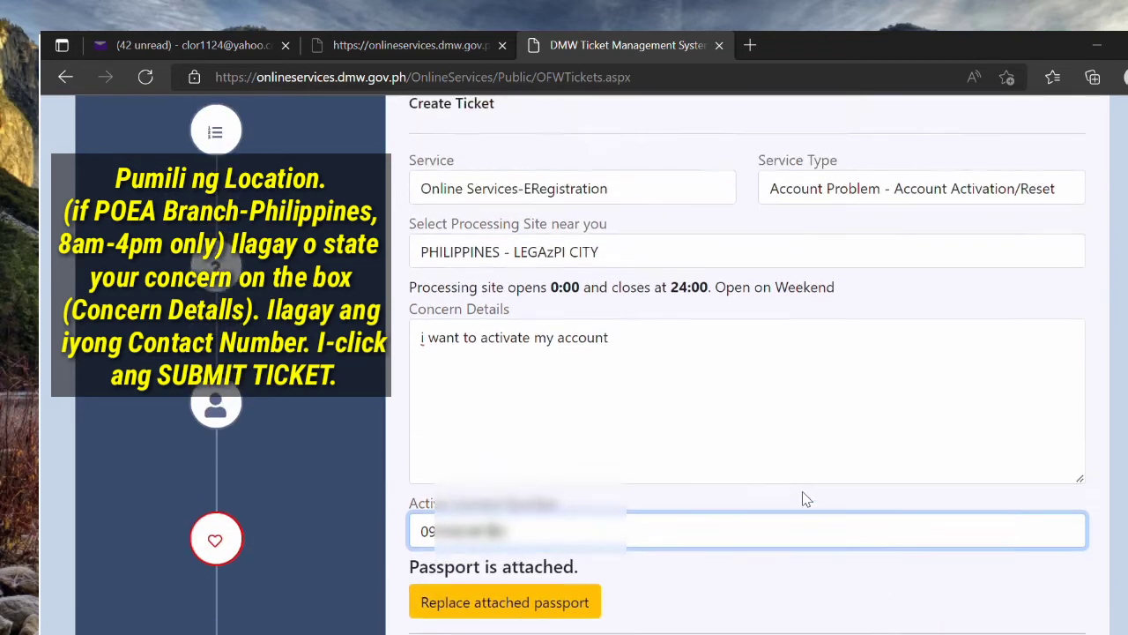
pyautogui.scroll(-1, 820, 505)
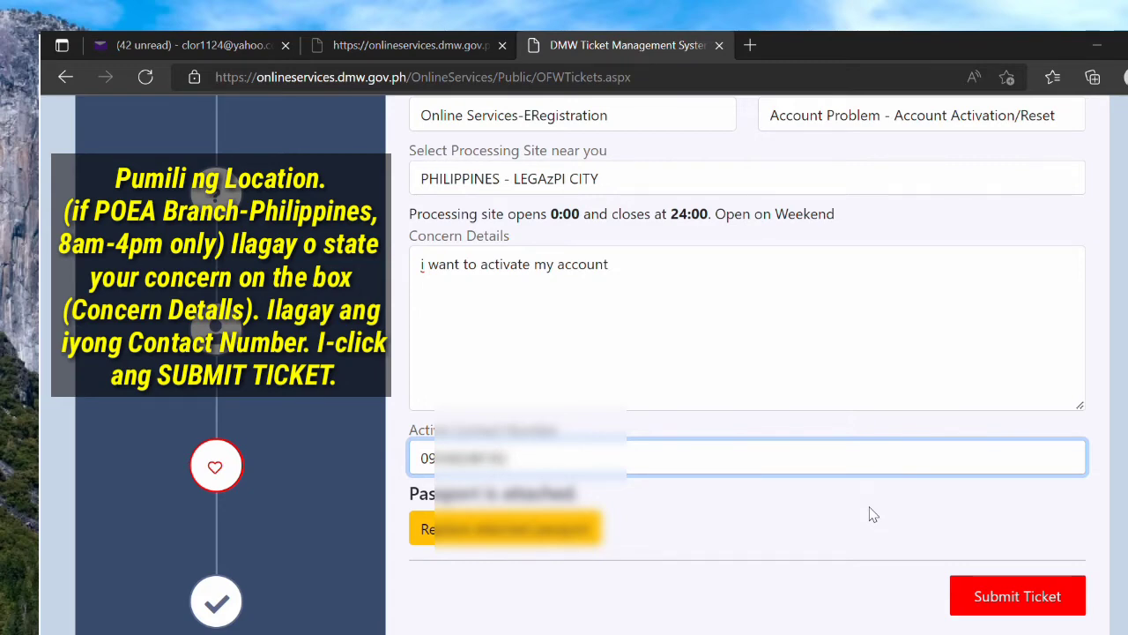
pyautogui.click(991, 608)
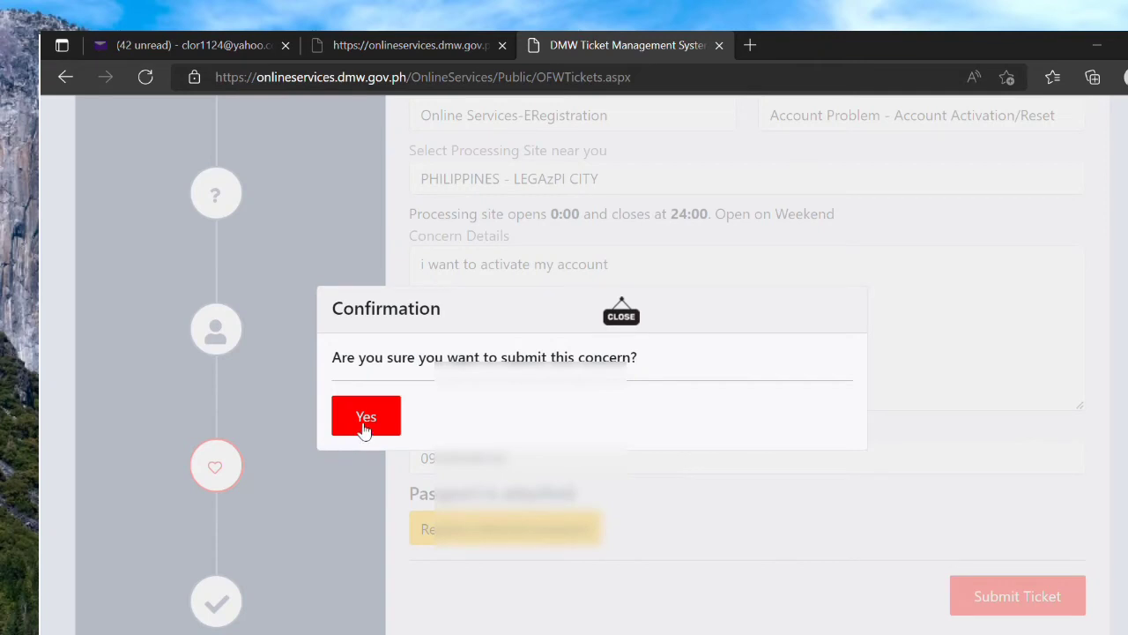
# Step: Confirm submission of the 'i want to activate my account' concern
pyautogui.click(363, 428)
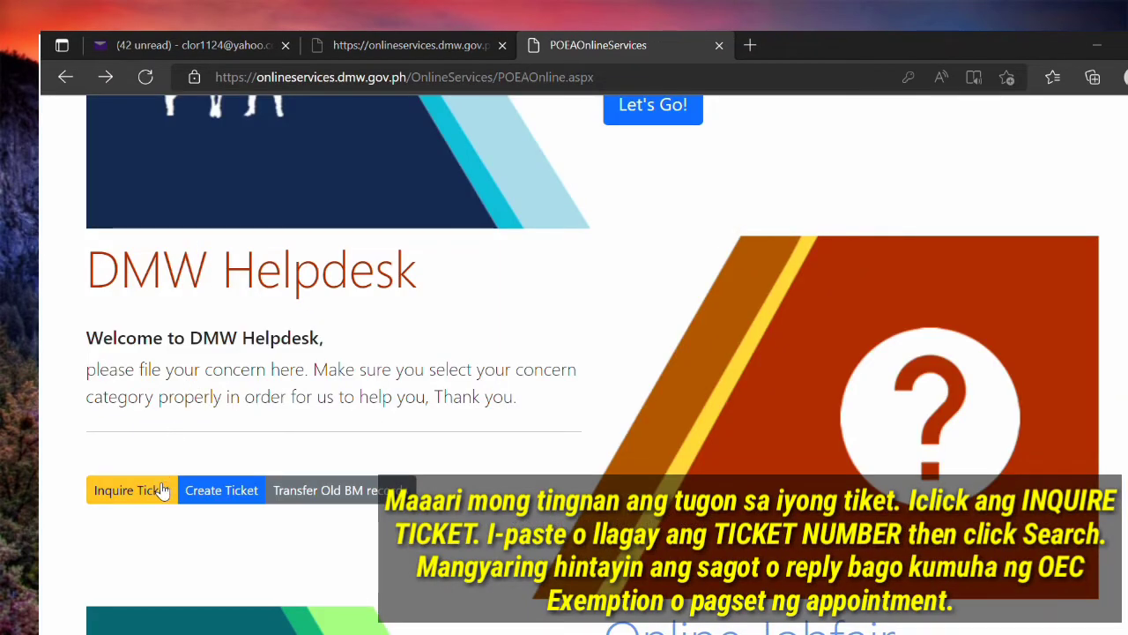
# Step: Look up the activation ticket on the ticket inquiry page by its pasted ticket number
pyautogui.click(155, 490)
pyautogui.click(253, 294)
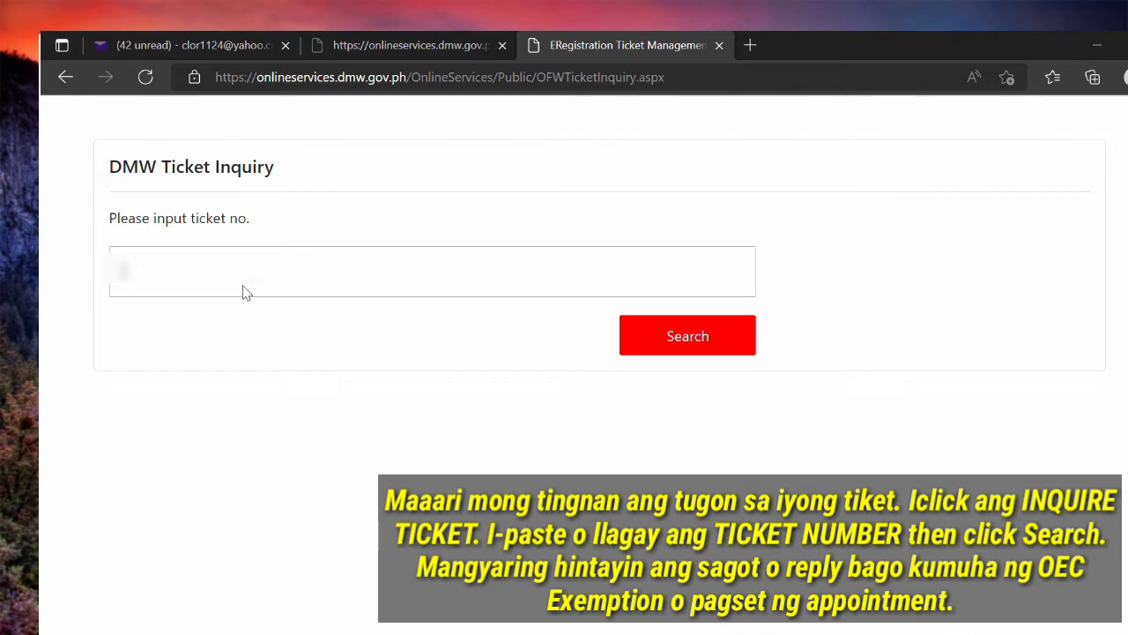
pyautogui.hotkey('ctrl', 'v')
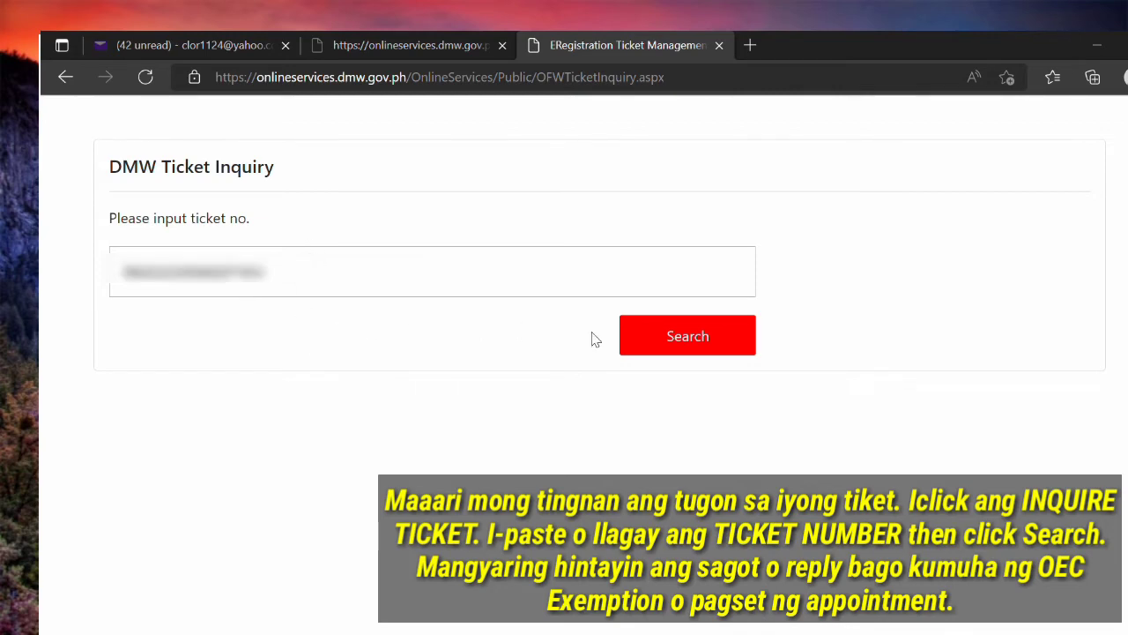
pyautogui.click(676, 342)
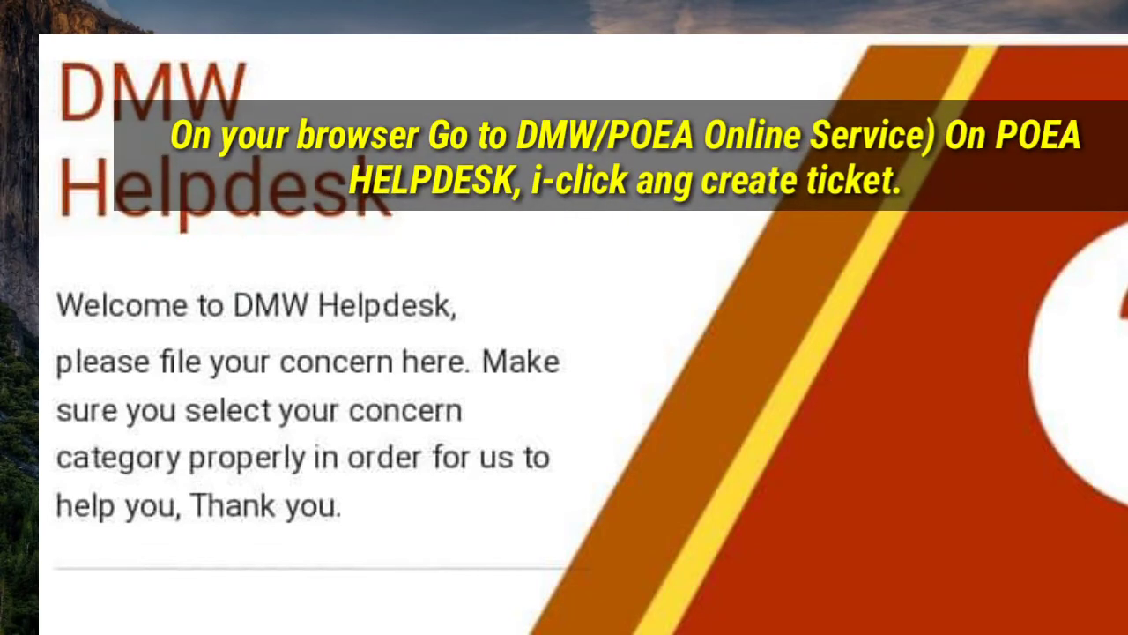
# Step: Start a new helpdesk ticket with service Online Services-ERegistration
pyautogui.click(228, 525)
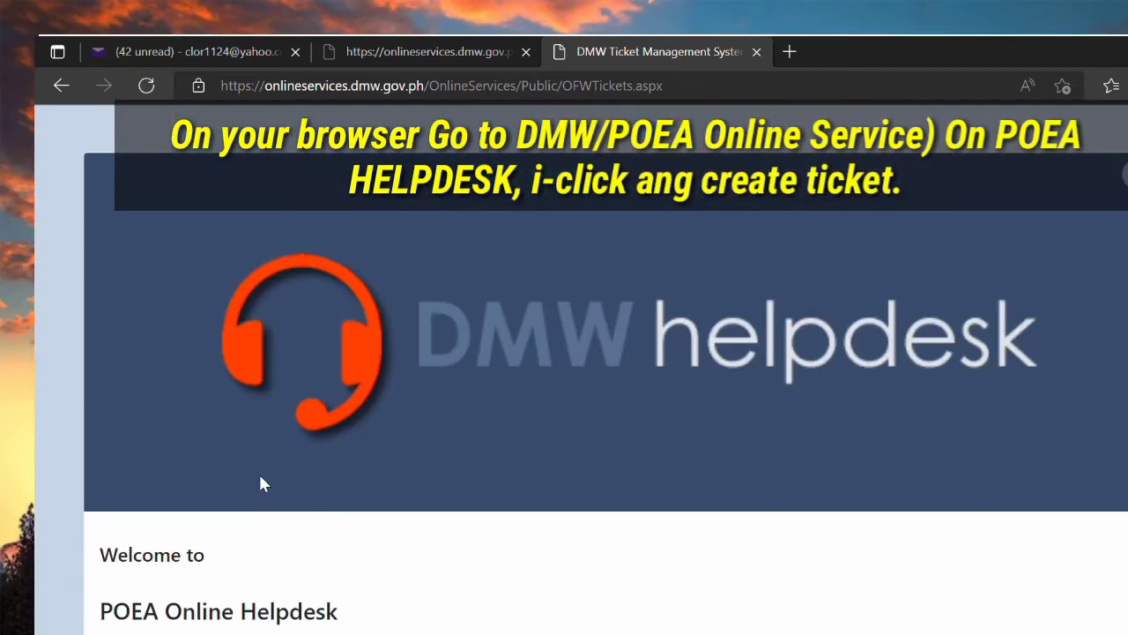
pyautogui.scroll(-1, 568, 585)
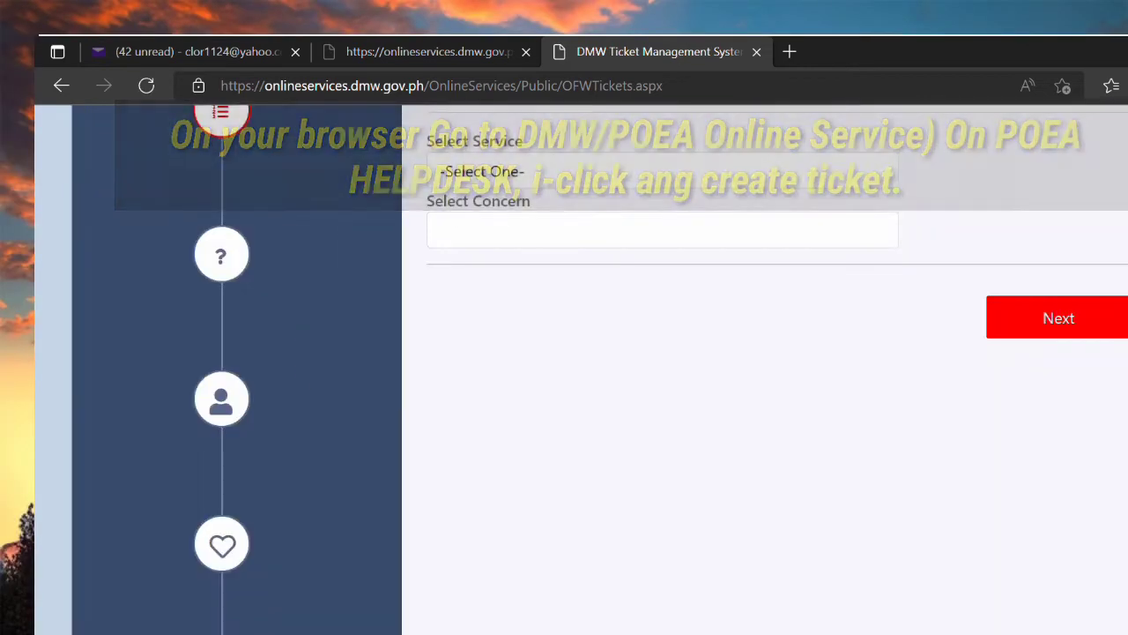
pyautogui.scroll(1, 446, 437)
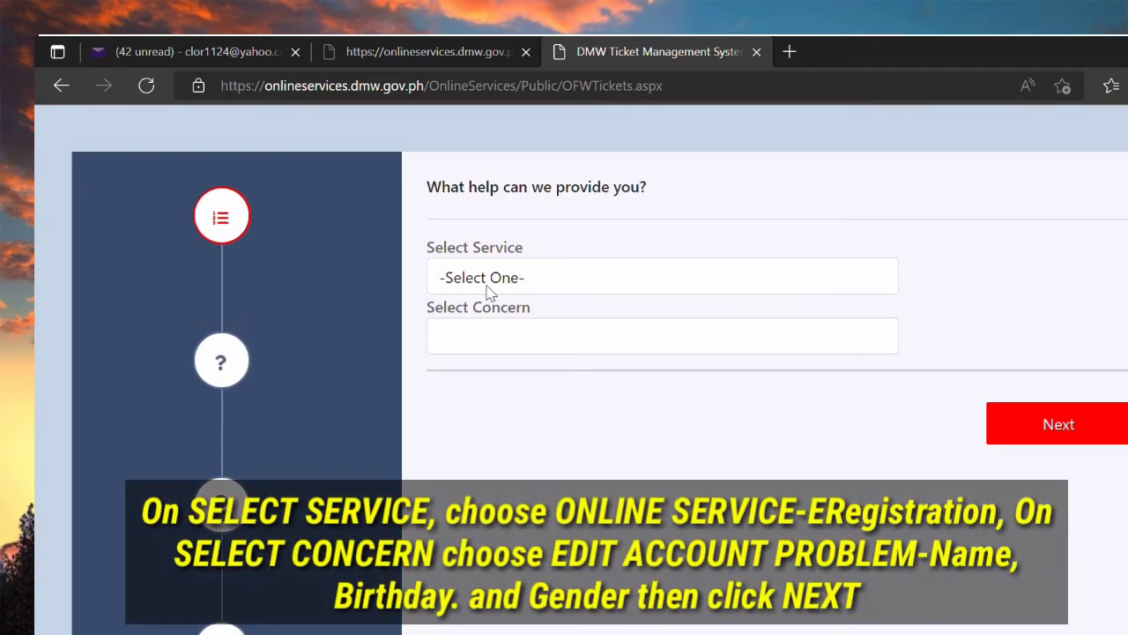
pyautogui.click(487, 288)
pyautogui.click(501, 333)
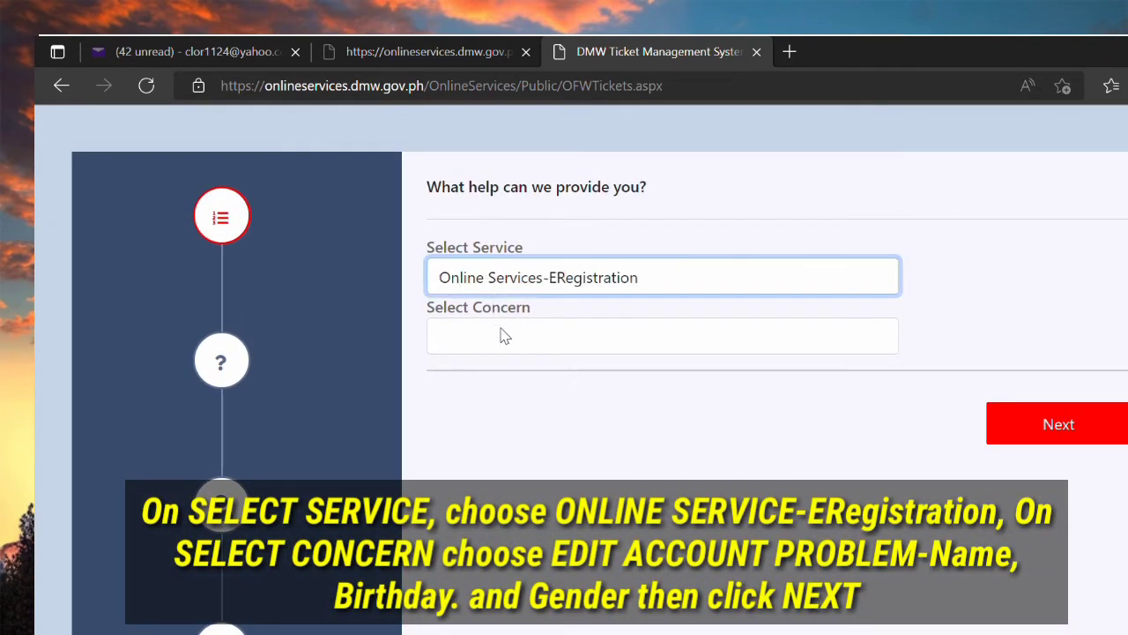
# Step: Choose the Edit Account Problem concern and move past the empty FAQ step
pyautogui.click(505, 347)
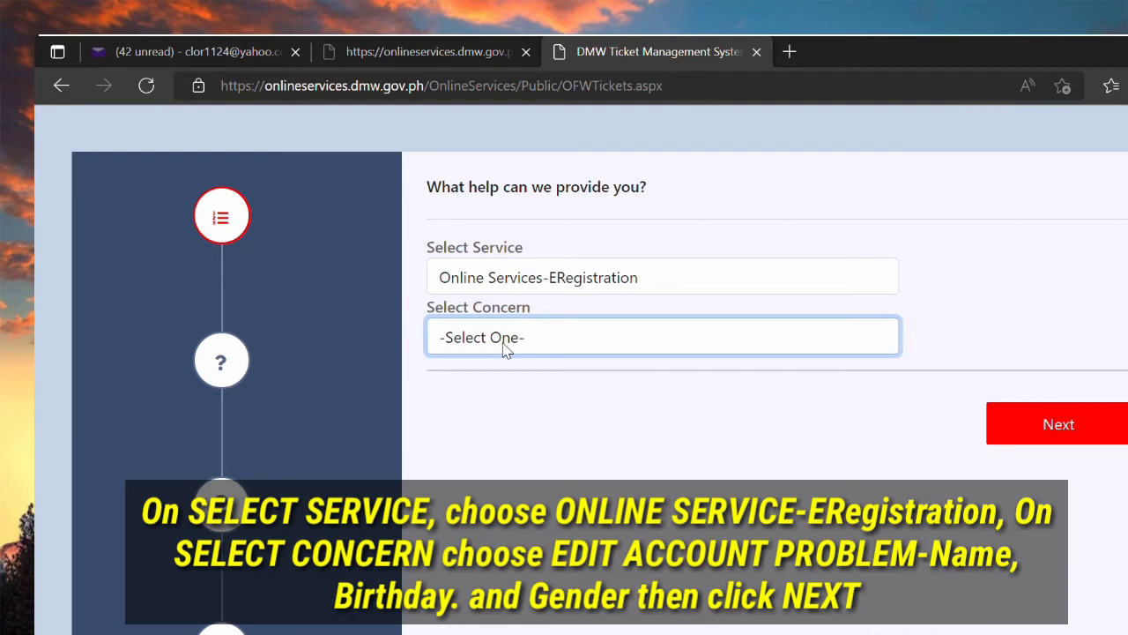
pyautogui.click(551, 484)
pyautogui.click(1046, 440)
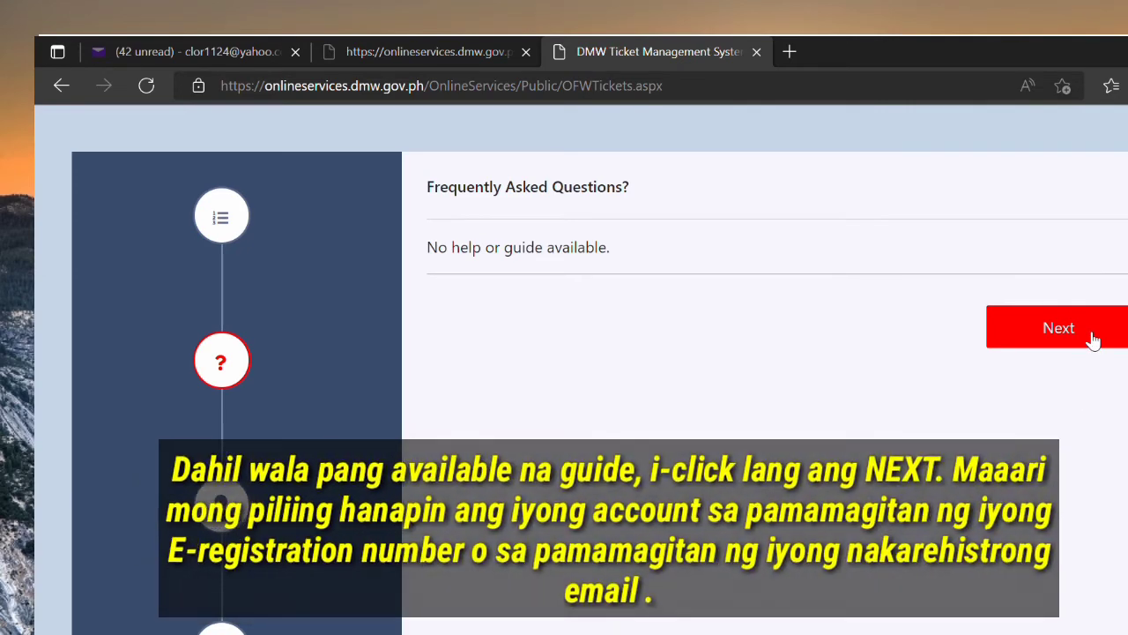
pyautogui.click(1094, 340)
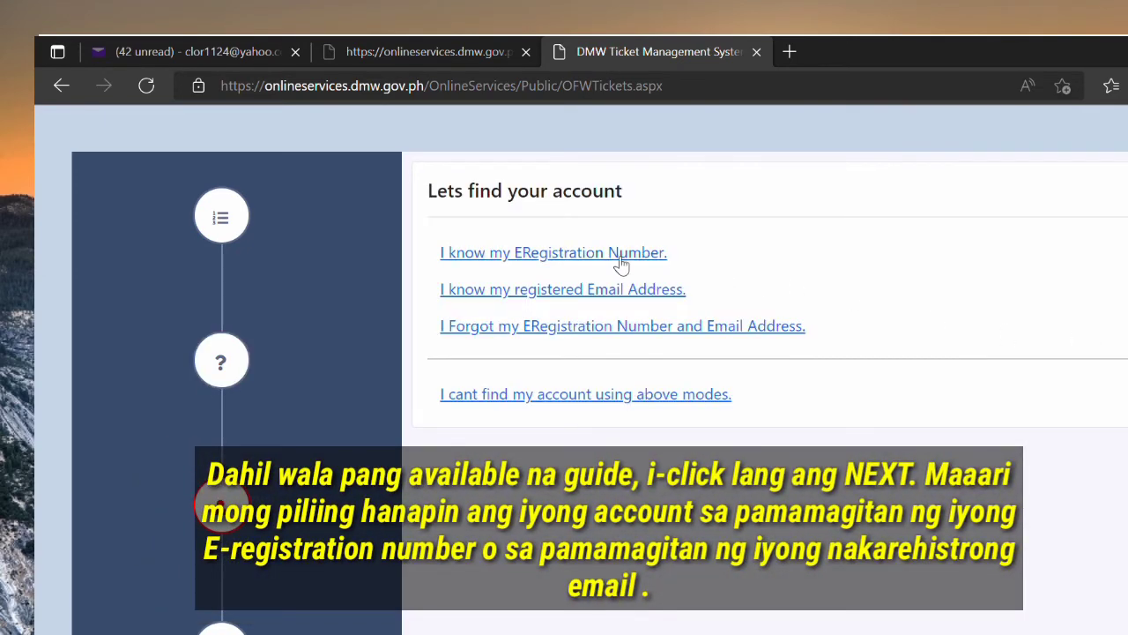
# Step: Find the account by its autofilled registered e-mail address
pyautogui.click(607, 293)
pyautogui.click(607, 297)
pyautogui.click(581, 354)
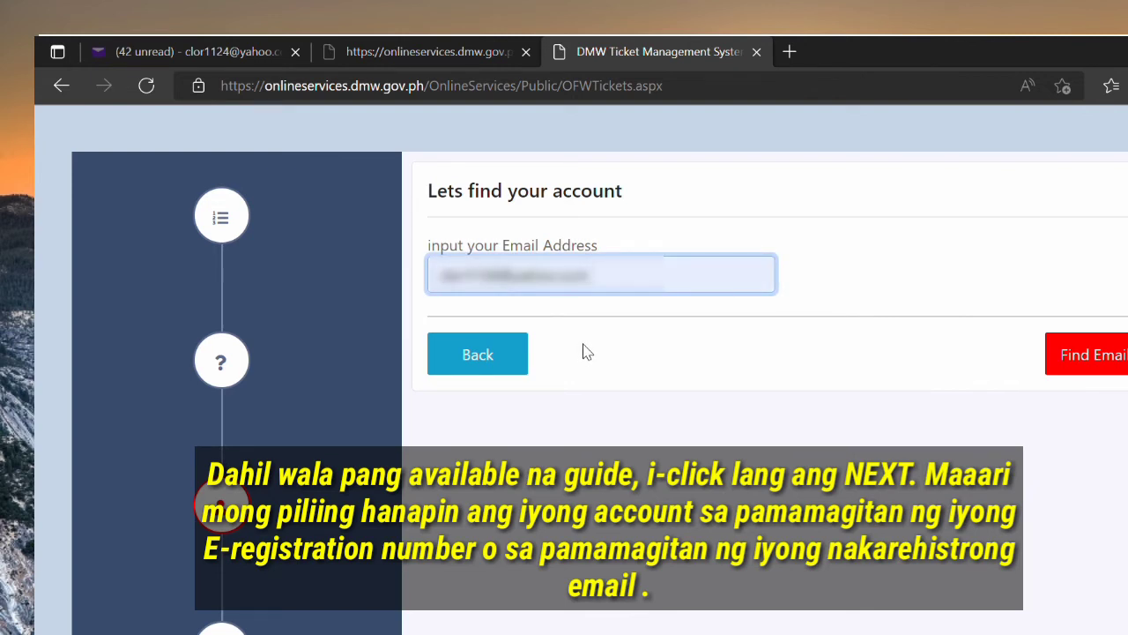
pyautogui.click(1119, 363)
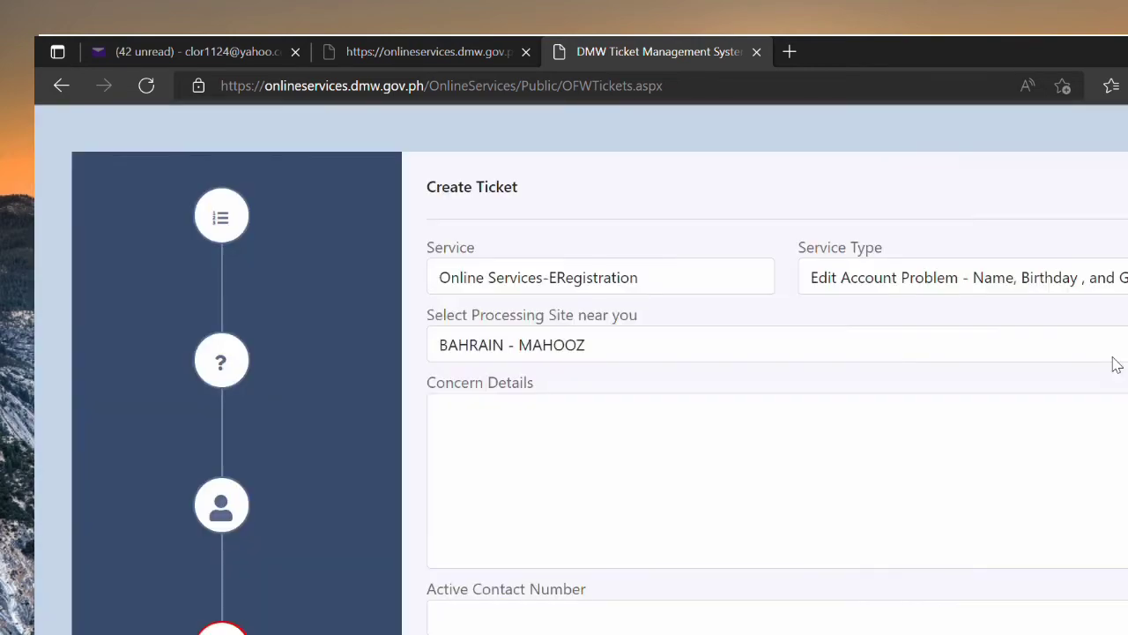
# Step: Set processing site PHILIPPINES - LEGAzPI CITY and concern 'i want to edit my information'
pyautogui.click(751, 357)
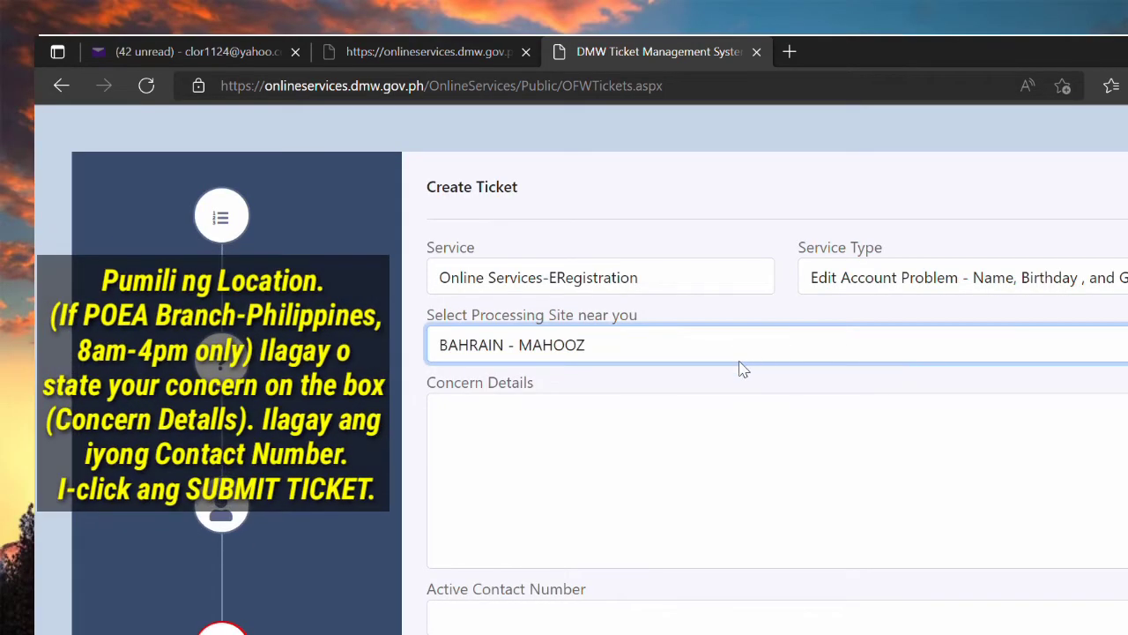
pyautogui.click(617, 573)
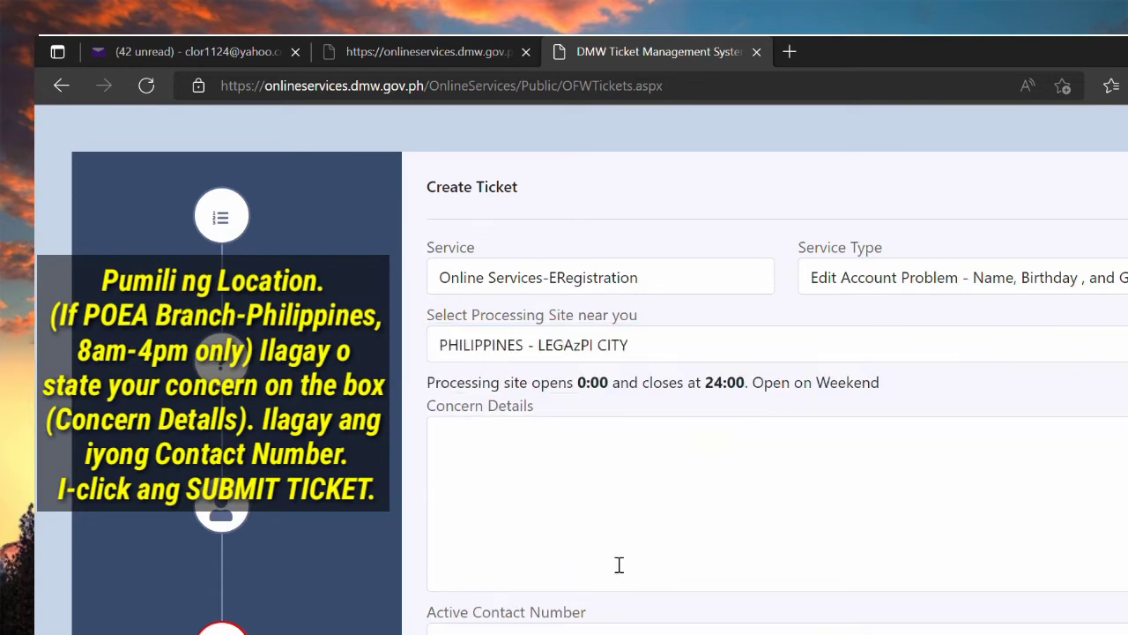
pyautogui.click(581, 477)
pyautogui.write('i want to edit ')
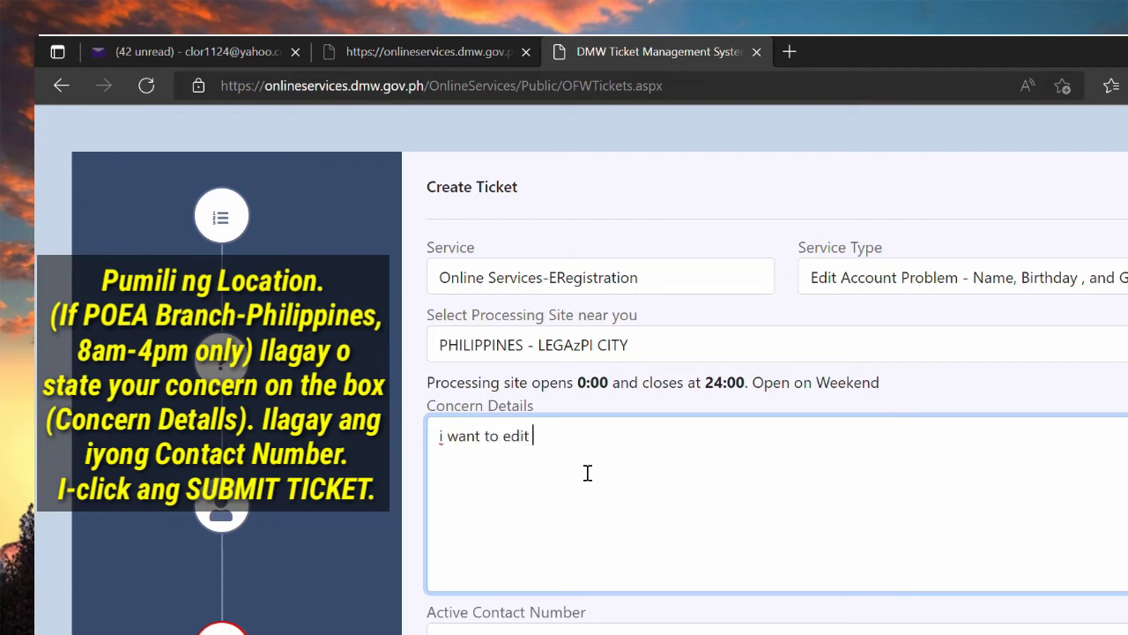
pyautogui.write('my information')
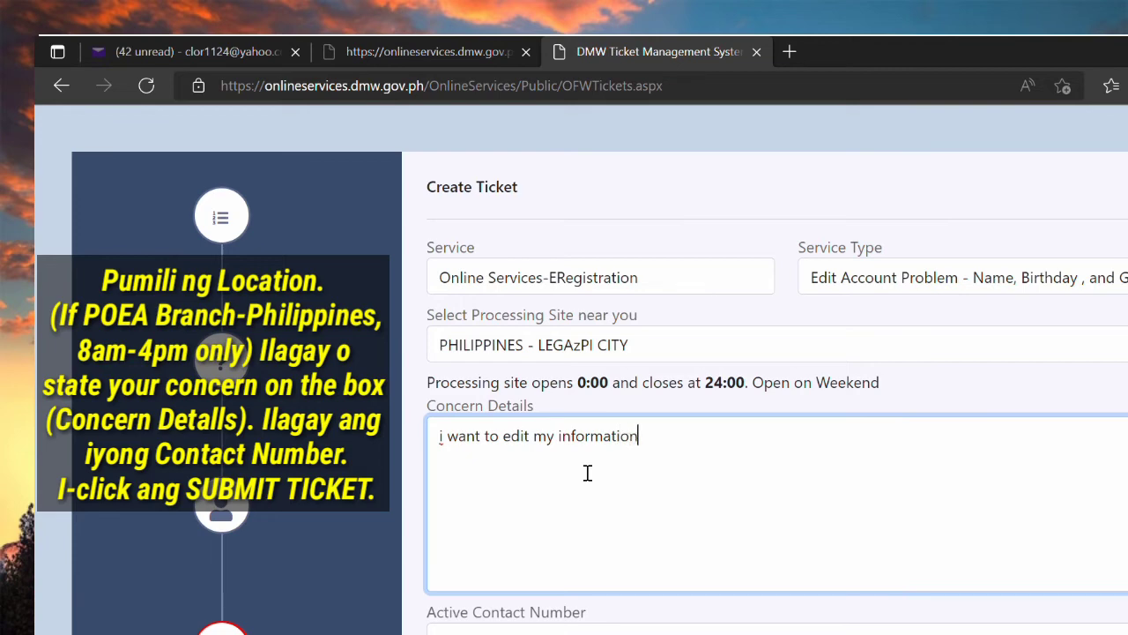
# Step: Enter the contact number and submit the edit-information ticket
pyautogui.scroll(-2, 611, 514)
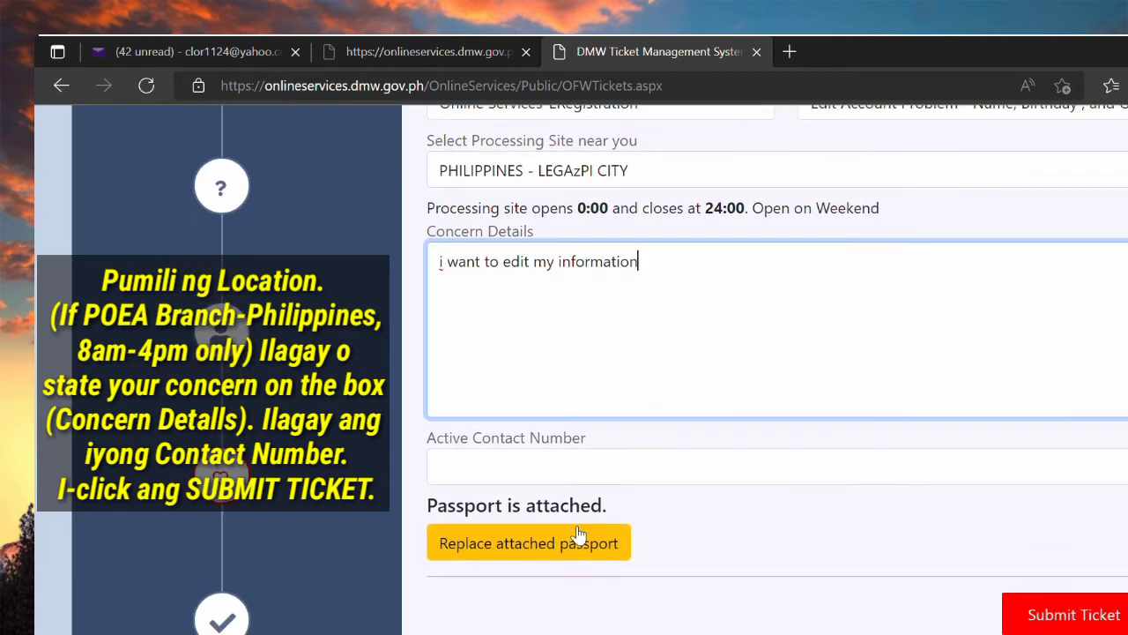
pyautogui.click(599, 475)
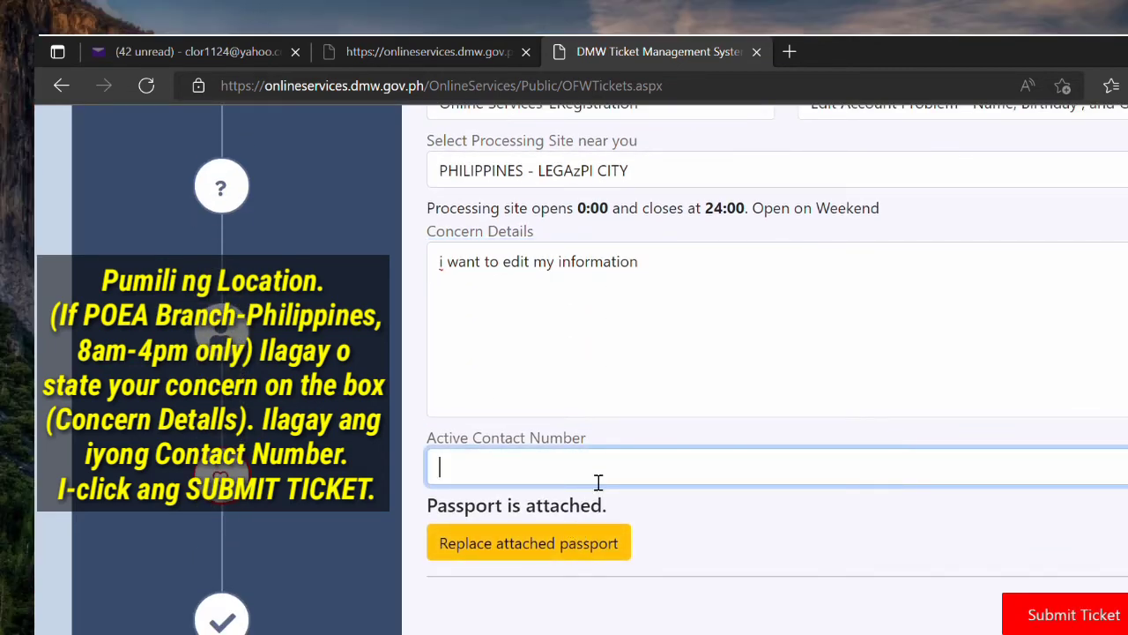
pyautogui.write('09123456789')
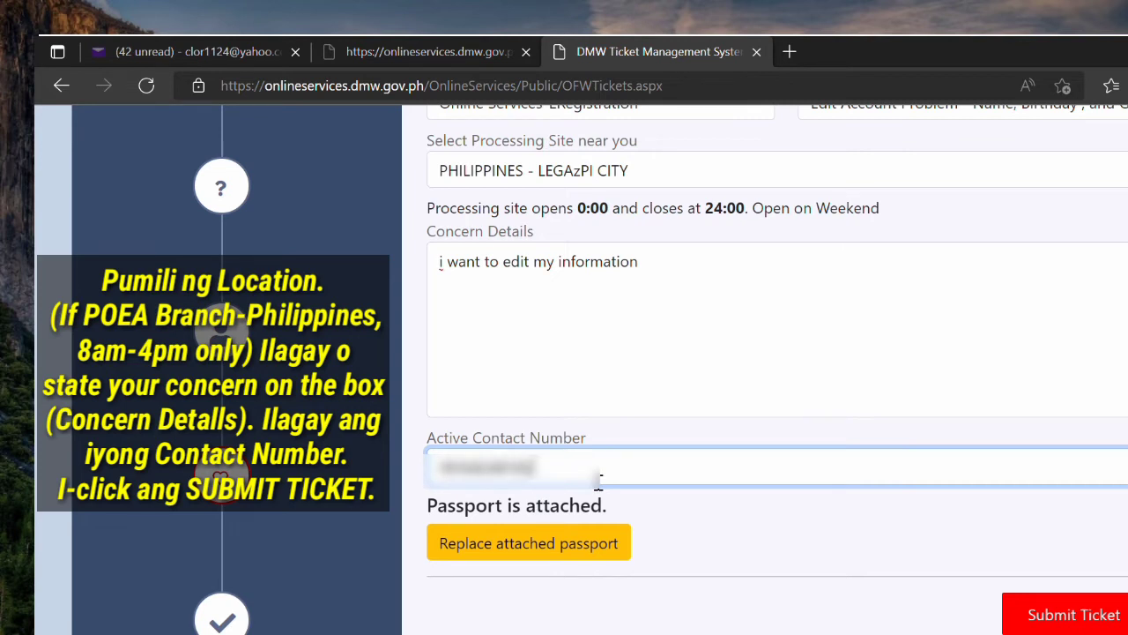
pyautogui.scroll(2, 608, 529)
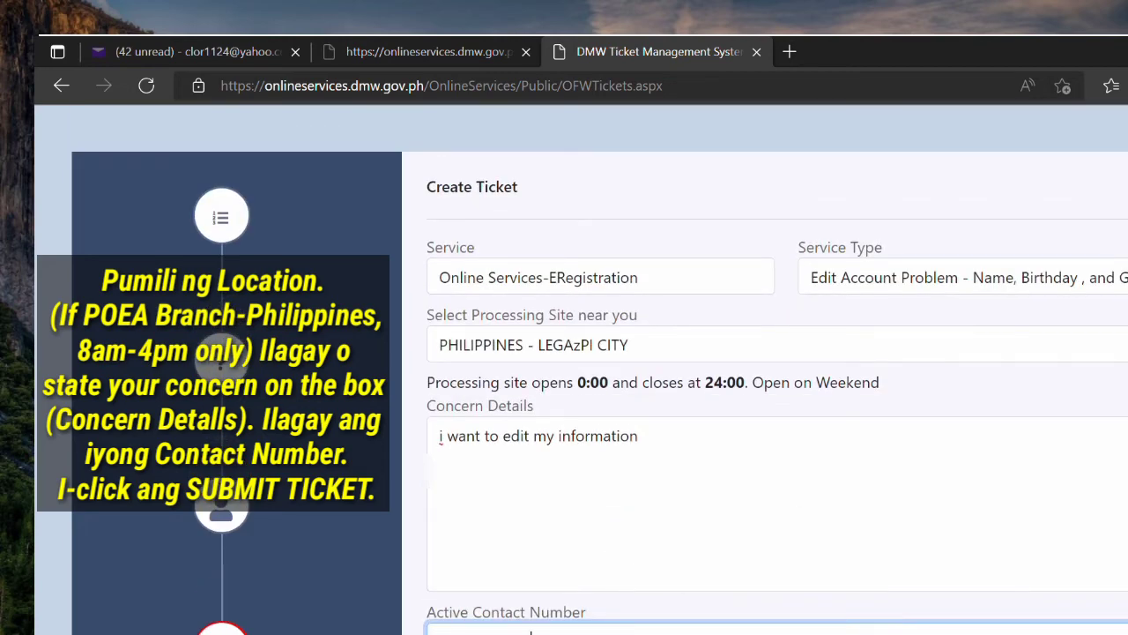
pyautogui.scroll(-2, 531, 631)
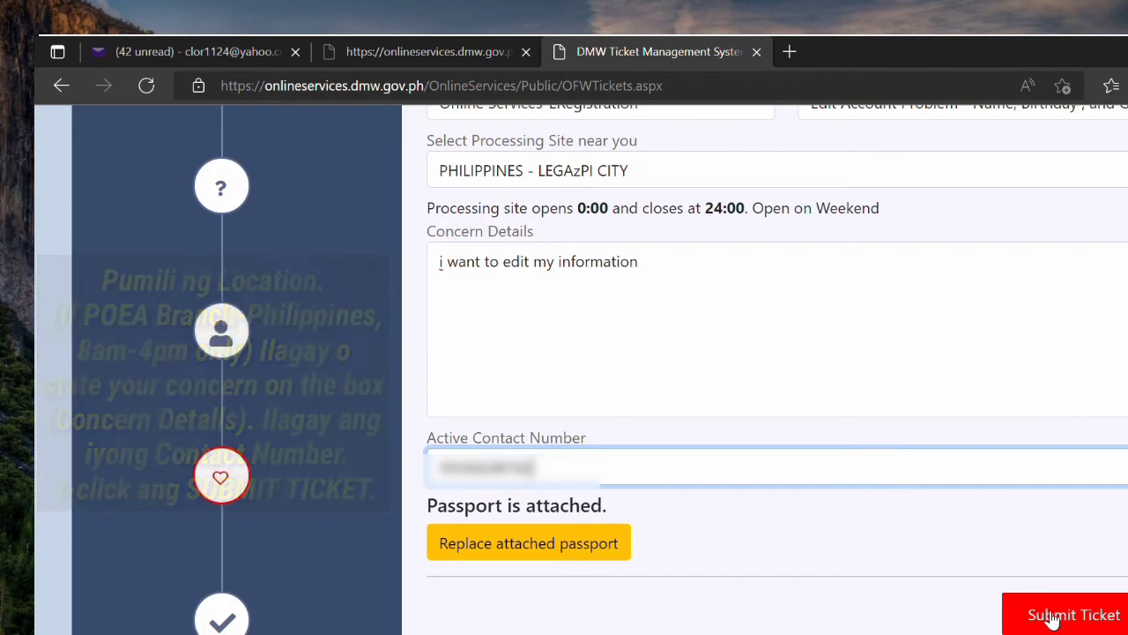
pyautogui.click(1052, 619)
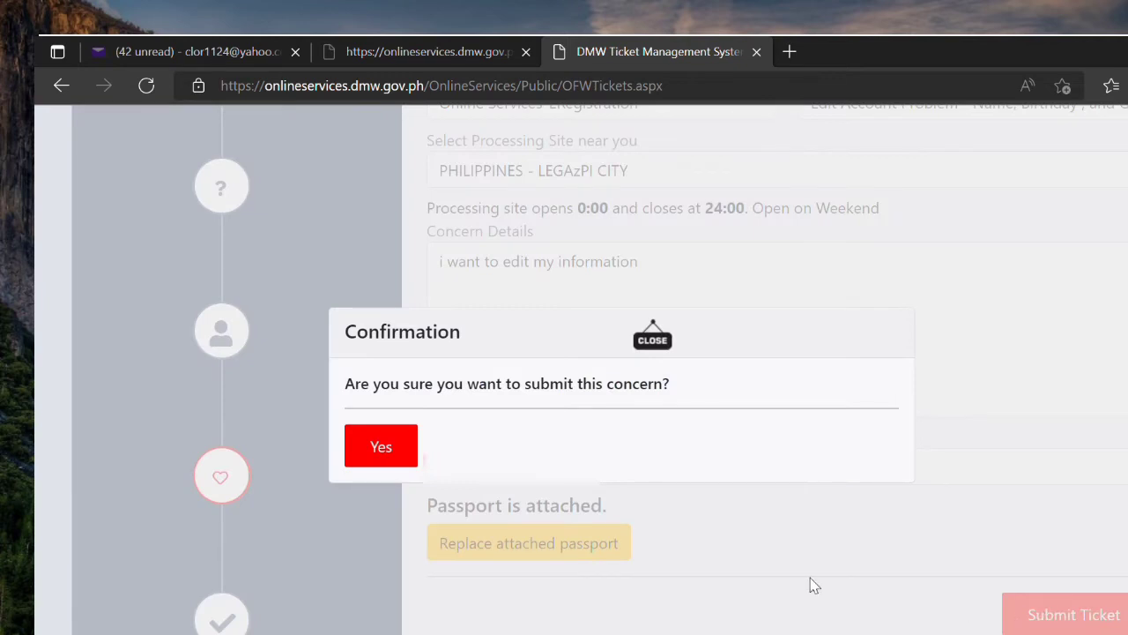
# Step: Confirm the edit-information ticket, then search its pasted ticket number on the inquiry page
pyautogui.click(355, 460)
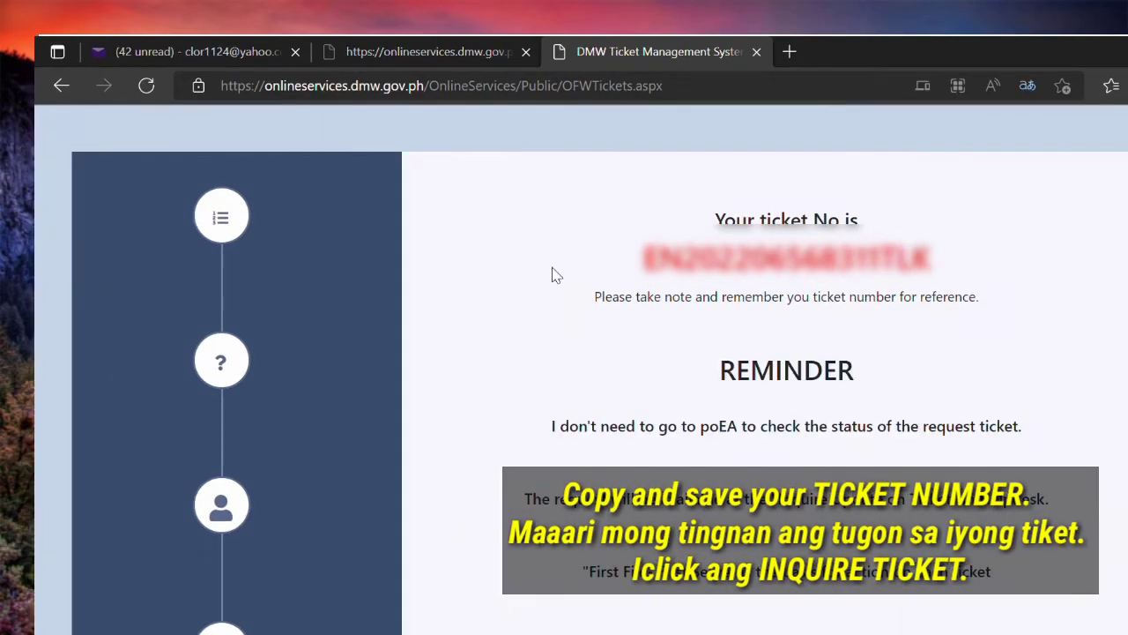
pyautogui.click(58, 88)
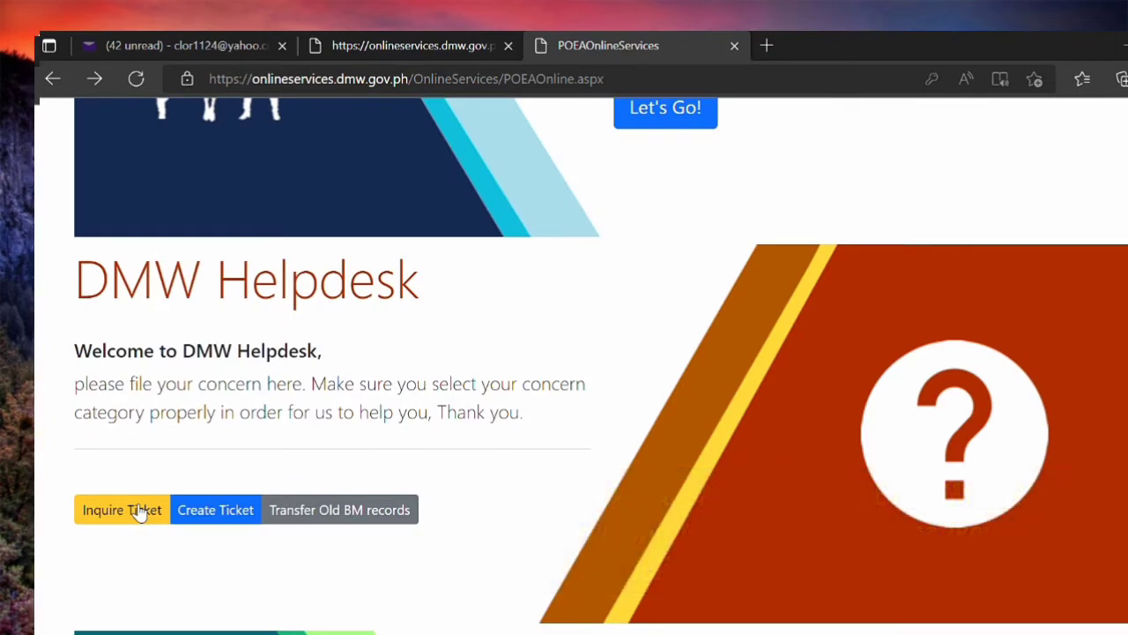
pyautogui.click(139, 512)
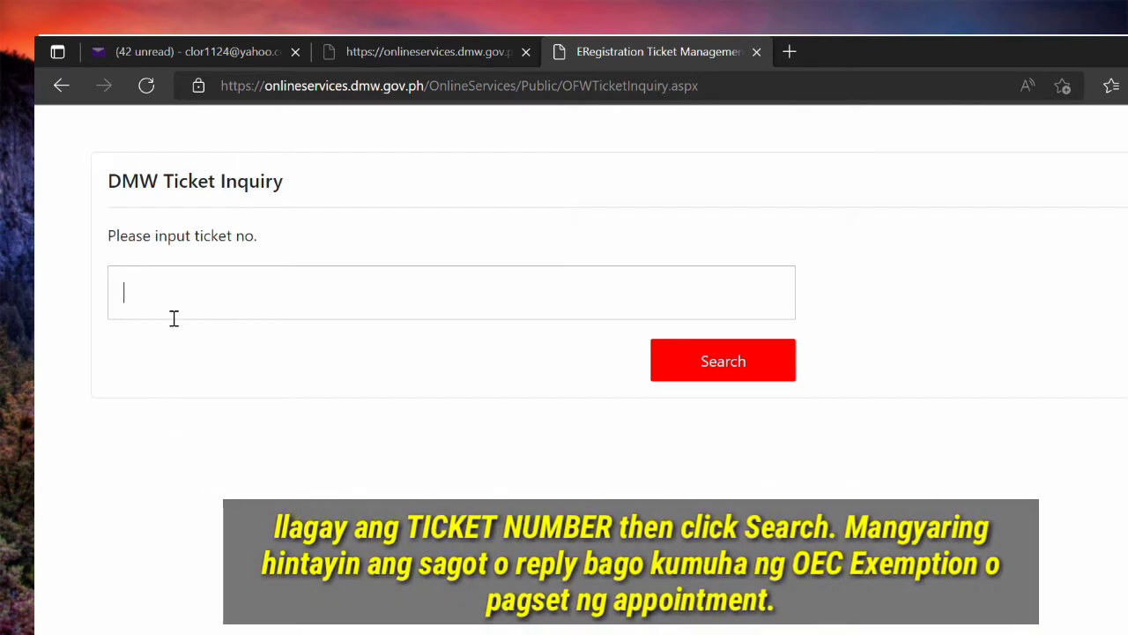
pyautogui.click(162, 304)
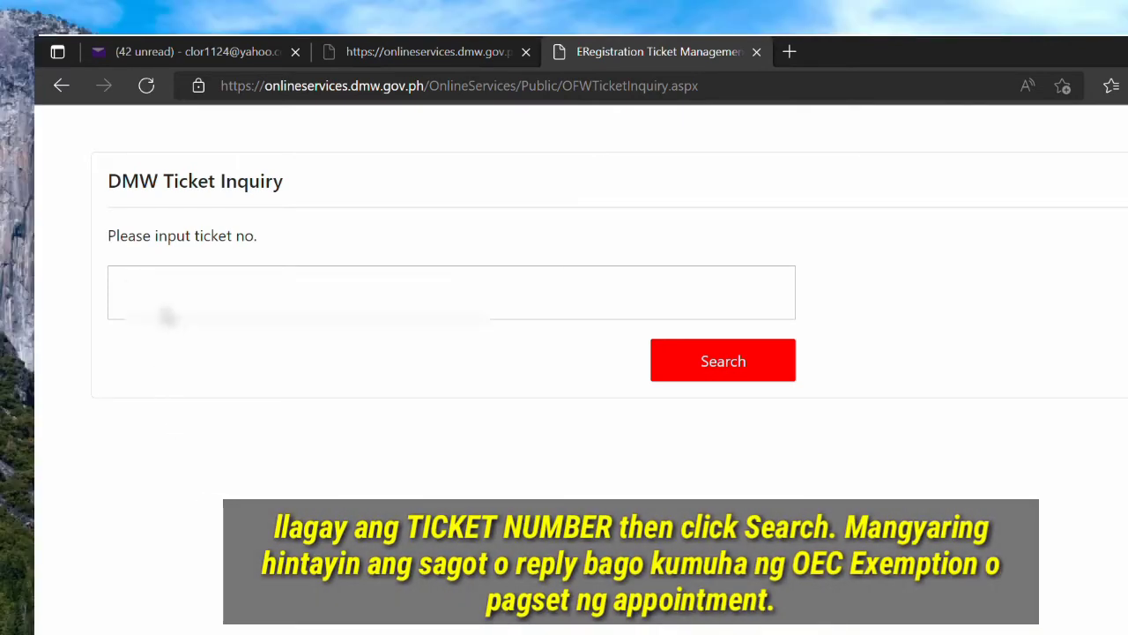
pyautogui.hotkey('ctrl', 'v')
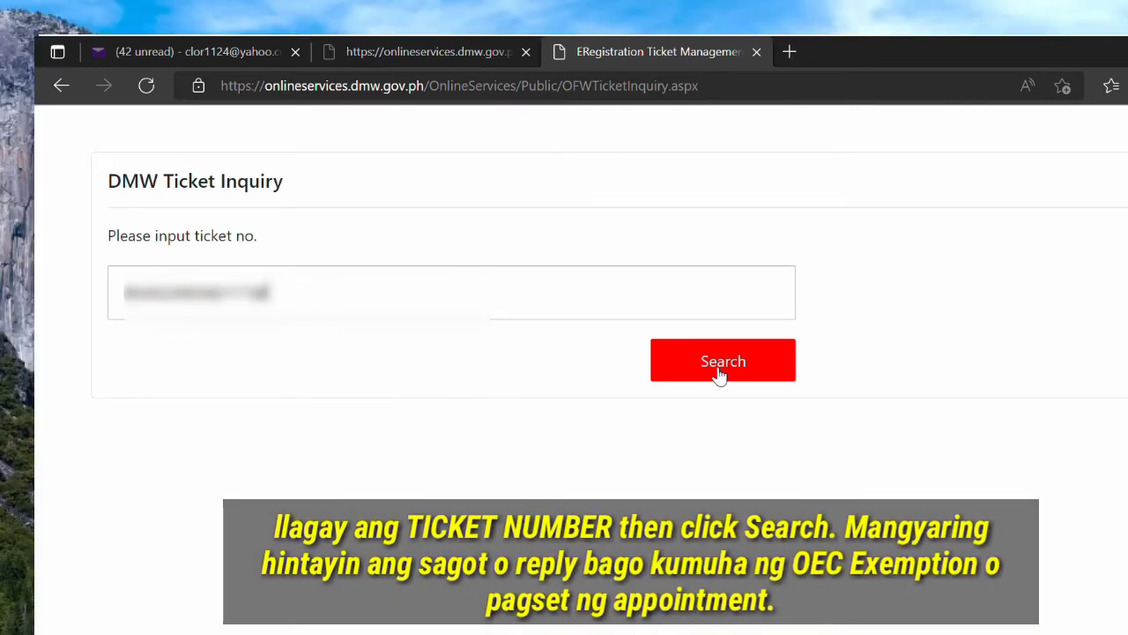
pyautogui.click(720, 372)
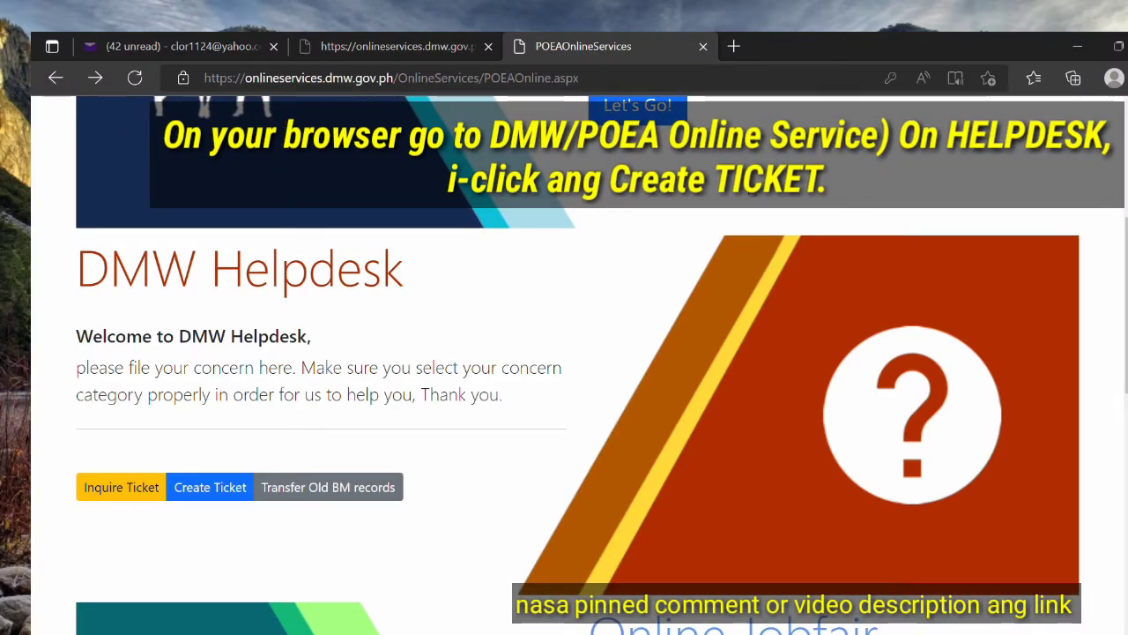
# Step: Start another ticket with service Online Services-ERegistration and concern Account Problem - Multiple Accounts
pyautogui.click(218, 493)
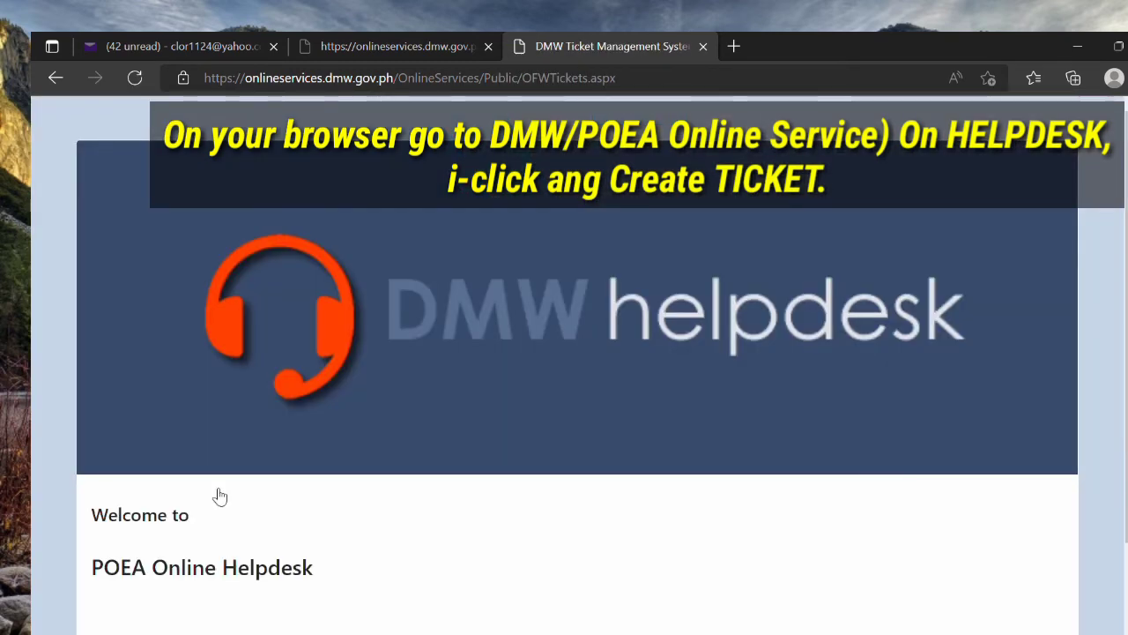
pyautogui.scroll(-1, 222, 496)
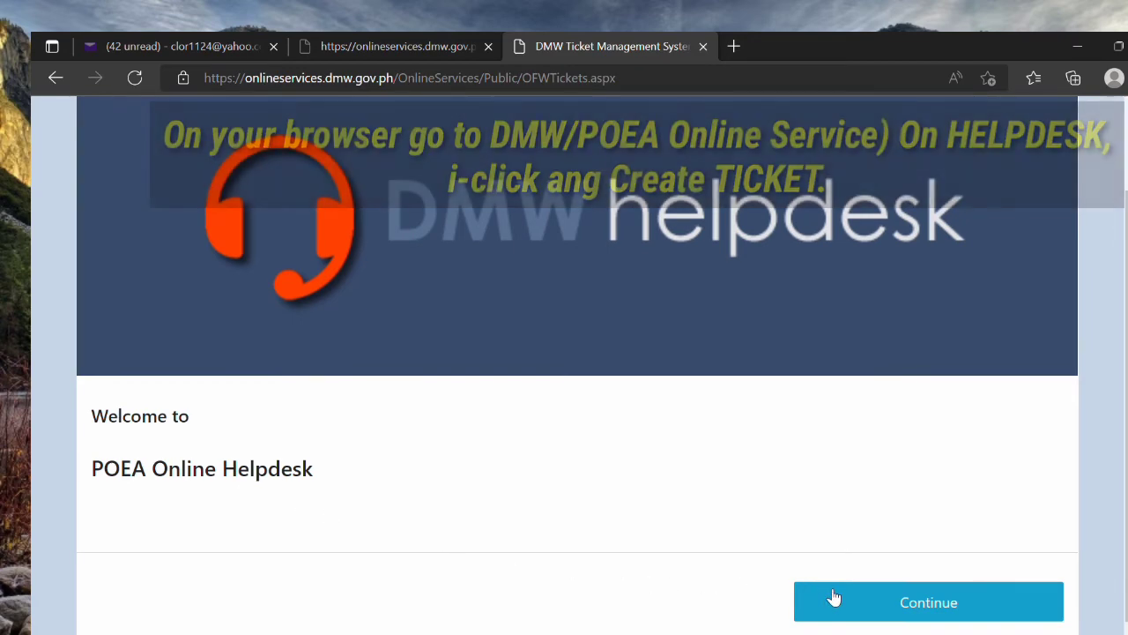
pyautogui.click(834, 600)
pyautogui.scroll(1, 829, 596)
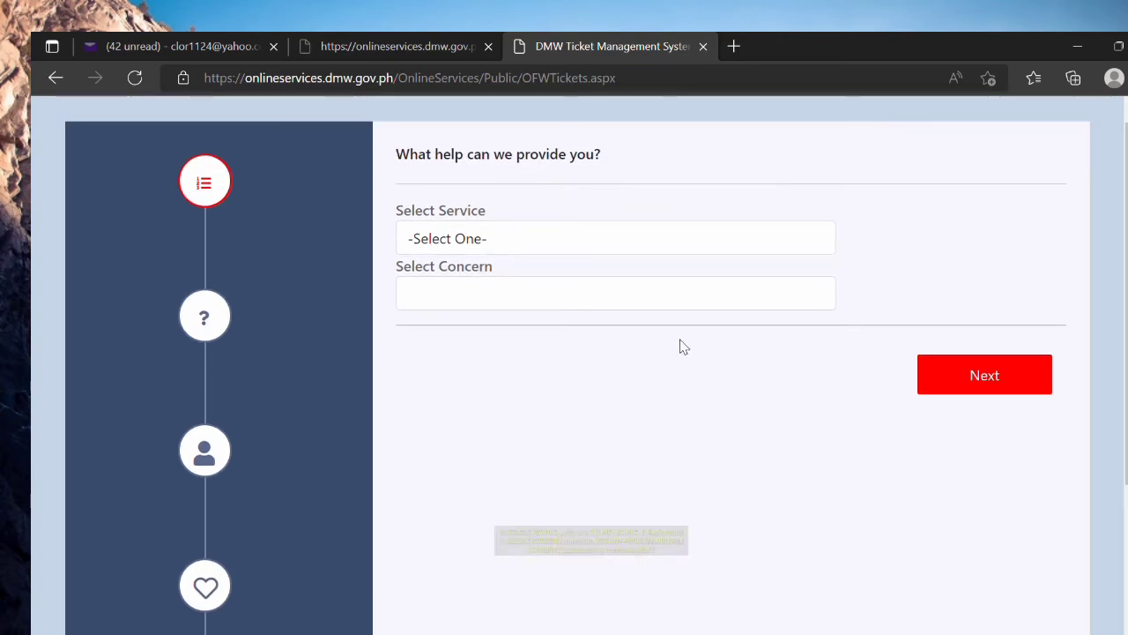
pyautogui.click(643, 248)
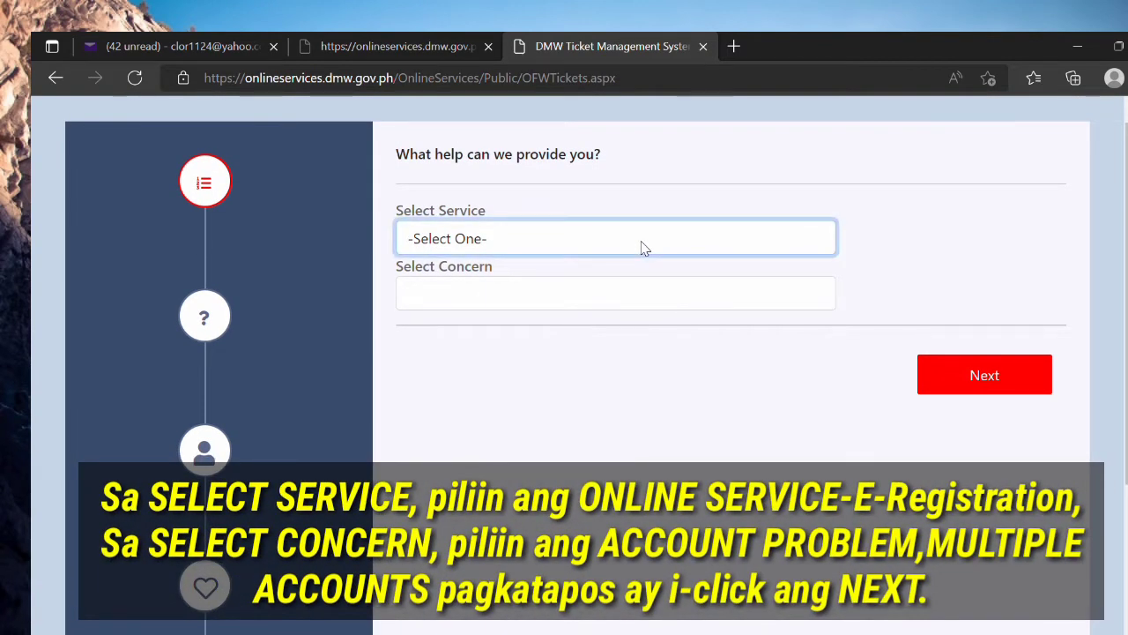
pyautogui.click(622, 298)
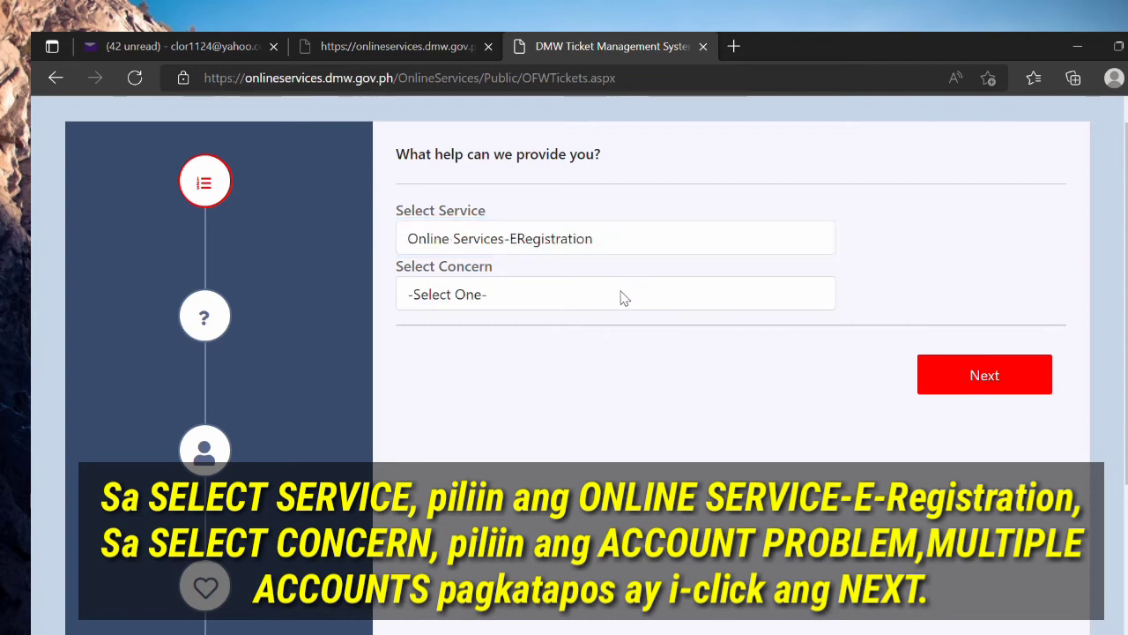
pyautogui.click(621, 298)
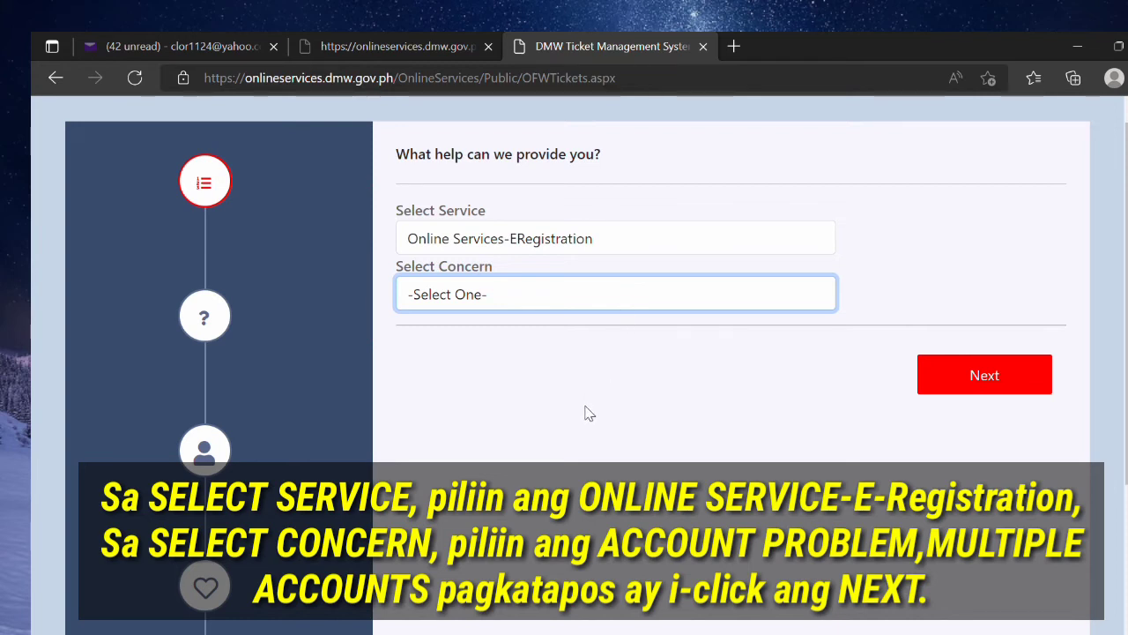
pyautogui.press('Down')
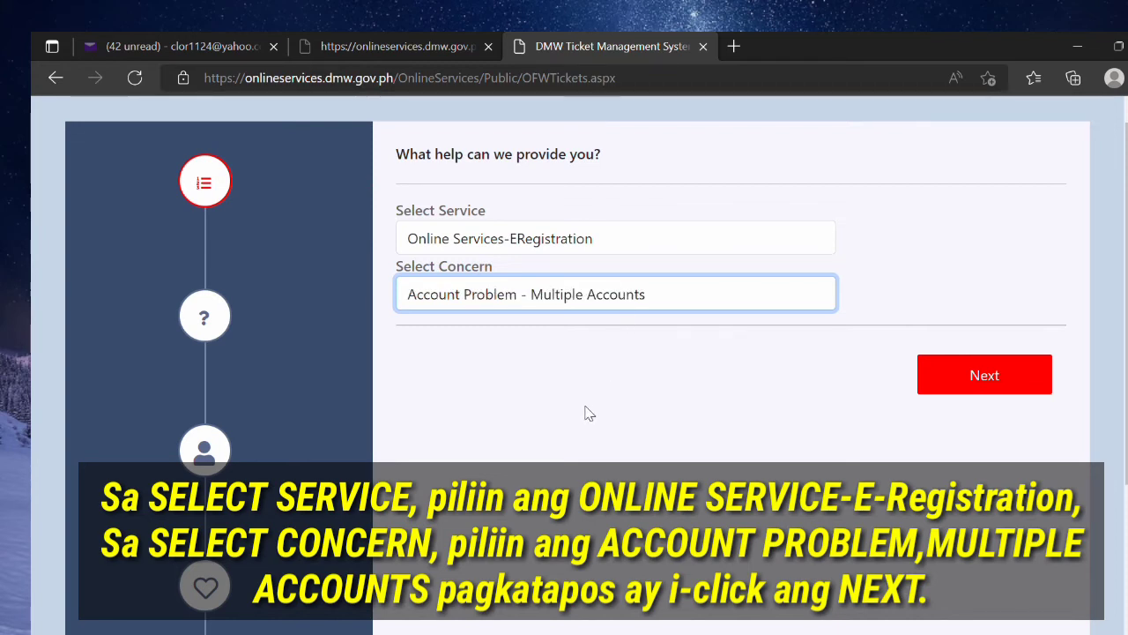
# Step: Skip the FAQ step and find the account by its registered e-mail address
pyautogui.click(1002, 378)
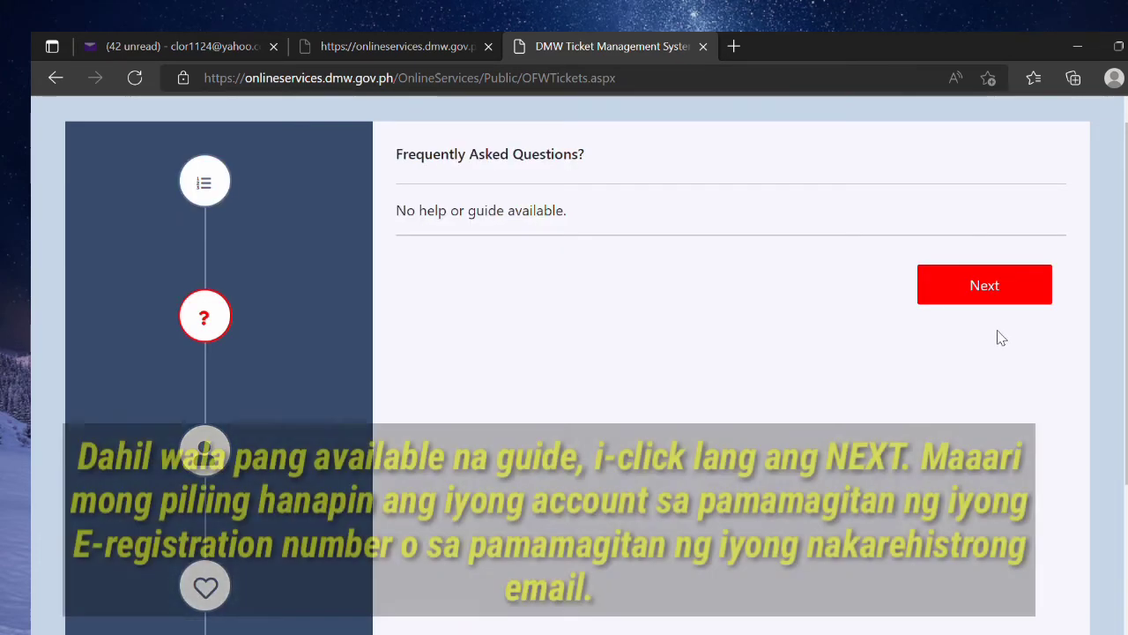
pyautogui.click(1001, 289)
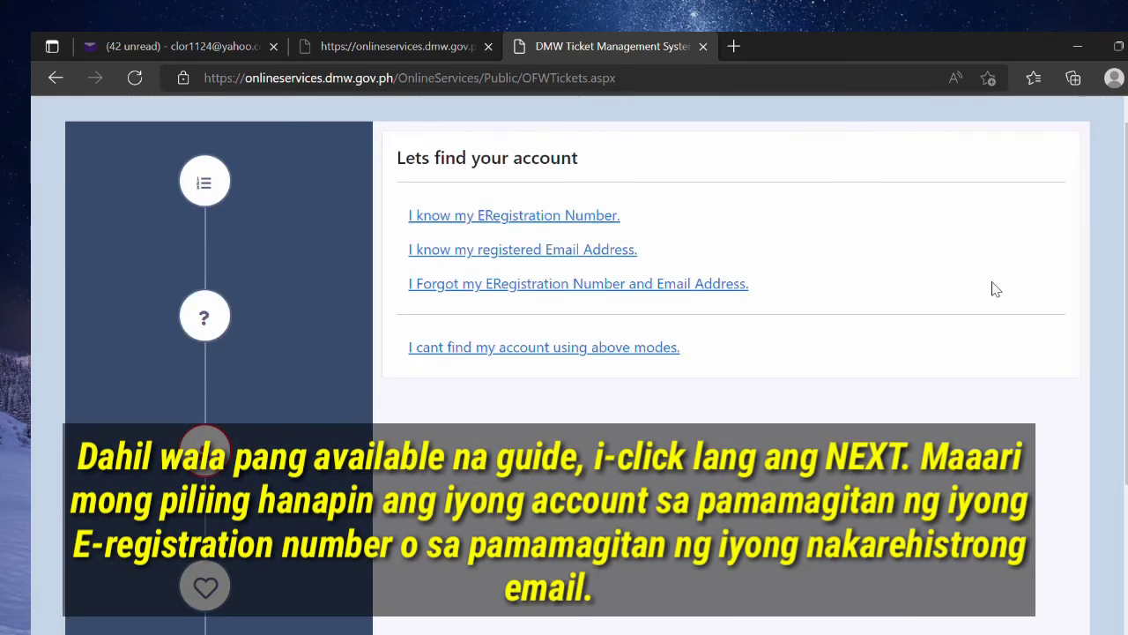
pyautogui.click(560, 256)
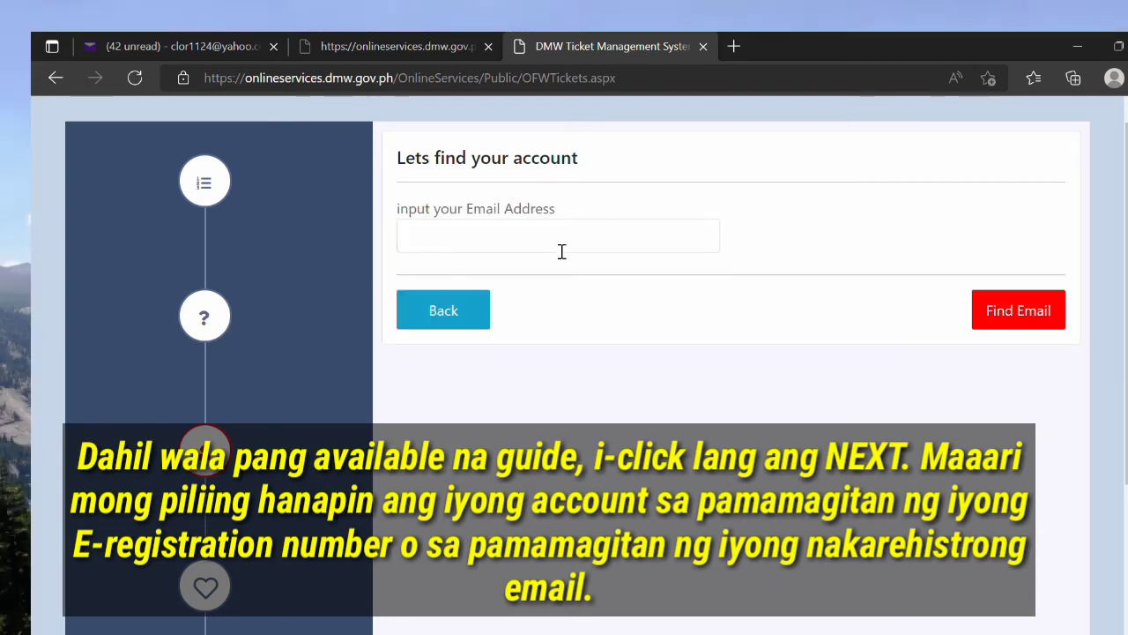
pyautogui.click(562, 252)
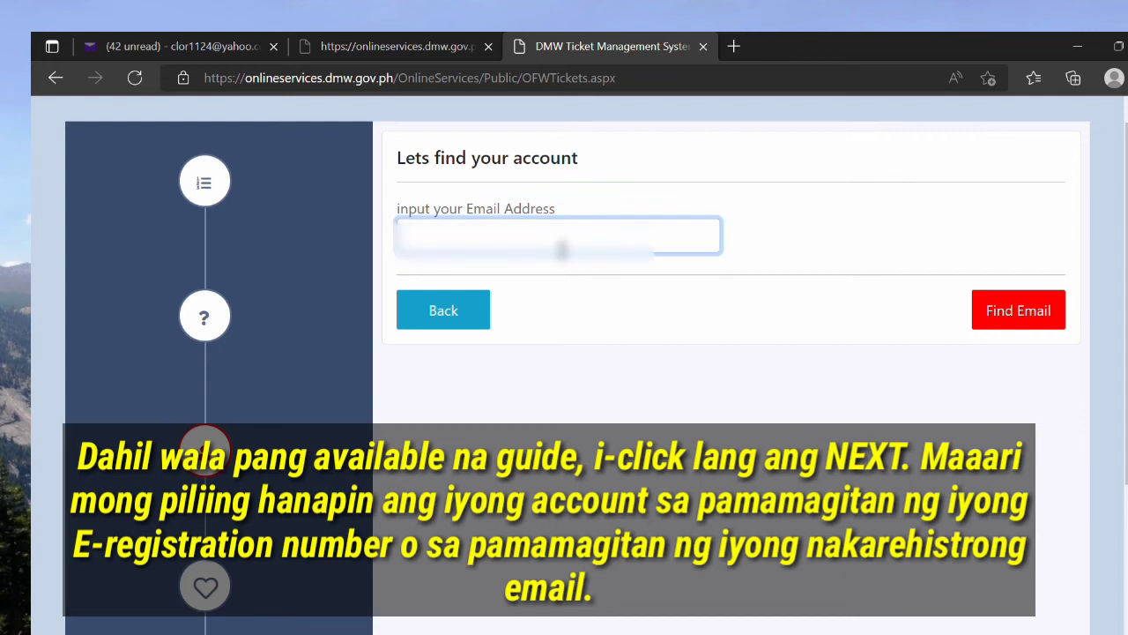
pyautogui.click(551, 275)
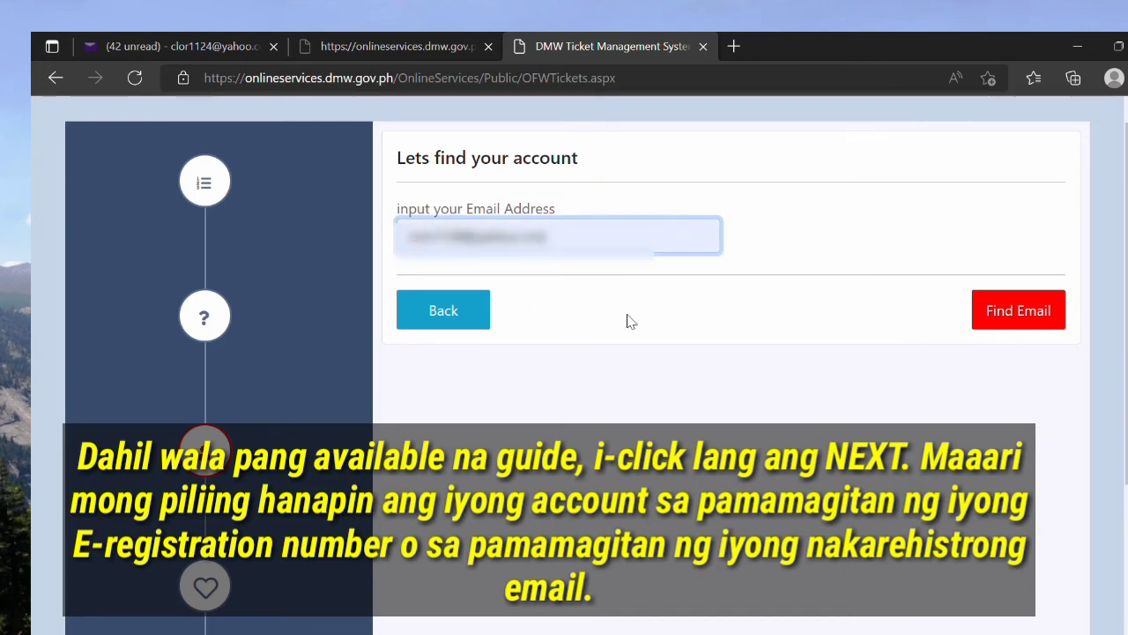
pyautogui.click(1004, 327)
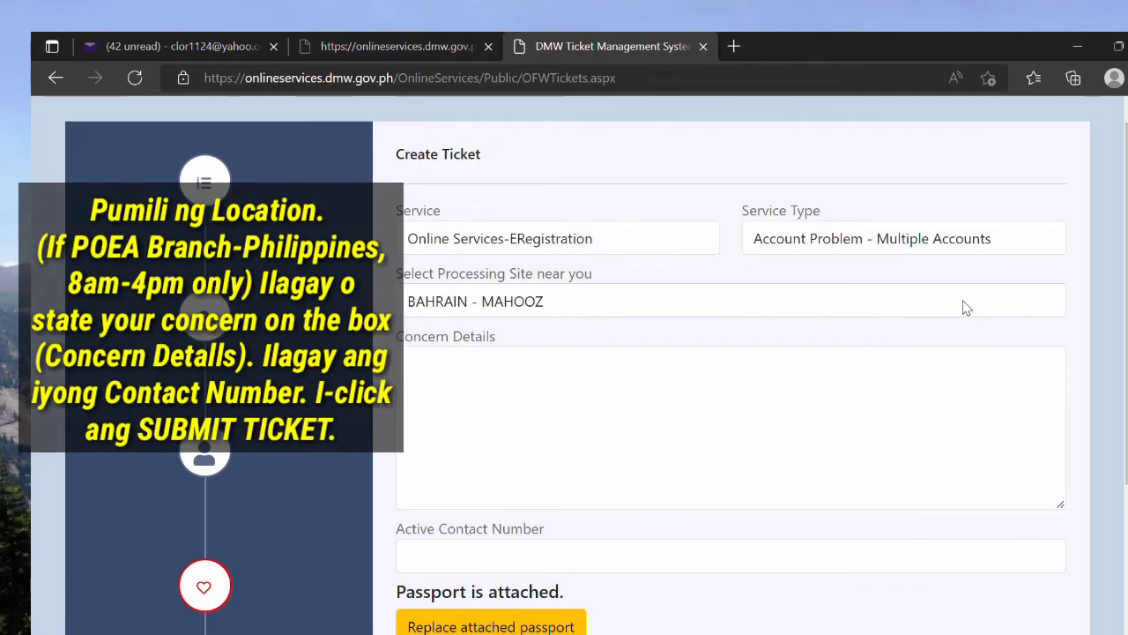
# Step: Set processing site PHILIPPINES - LEGAzPI CITY and concern 'i want to deactivate my account'
pyautogui.click(966, 306)
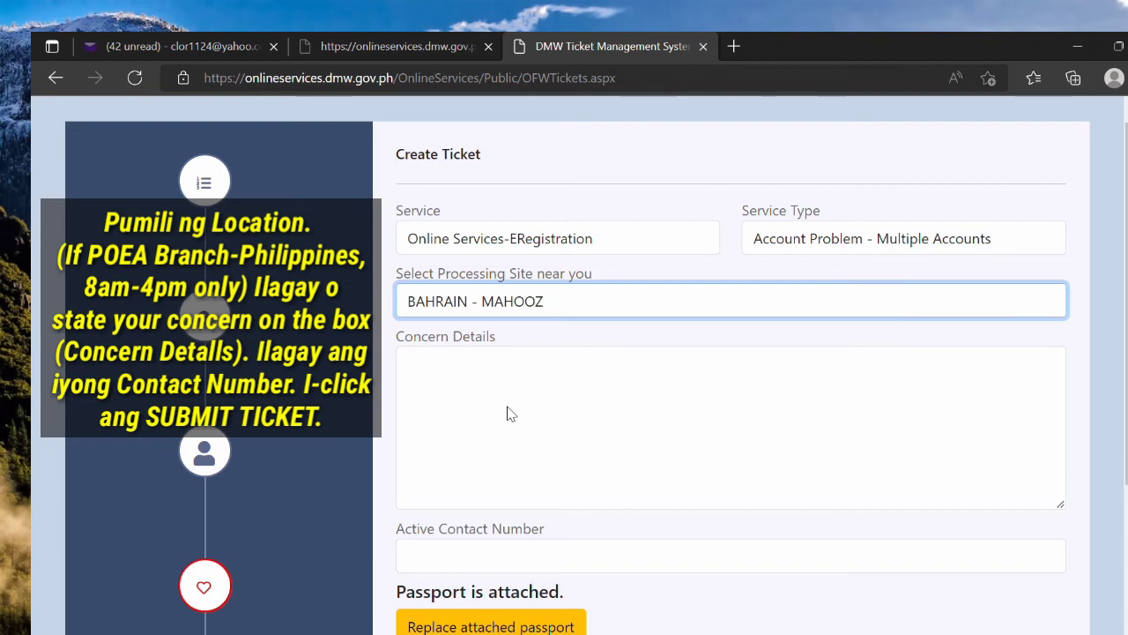
pyautogui.click(578, 470)
pyautogui.click(593, 443)
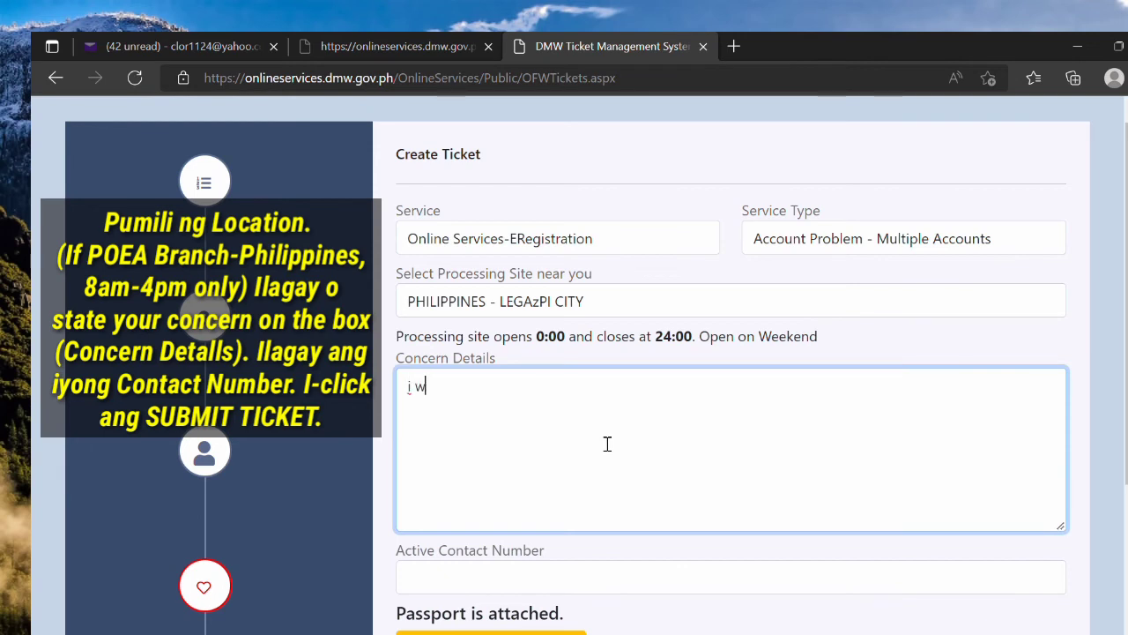
pyautogui.write('i want to deaca')
pyautogui.press('BackSpace')
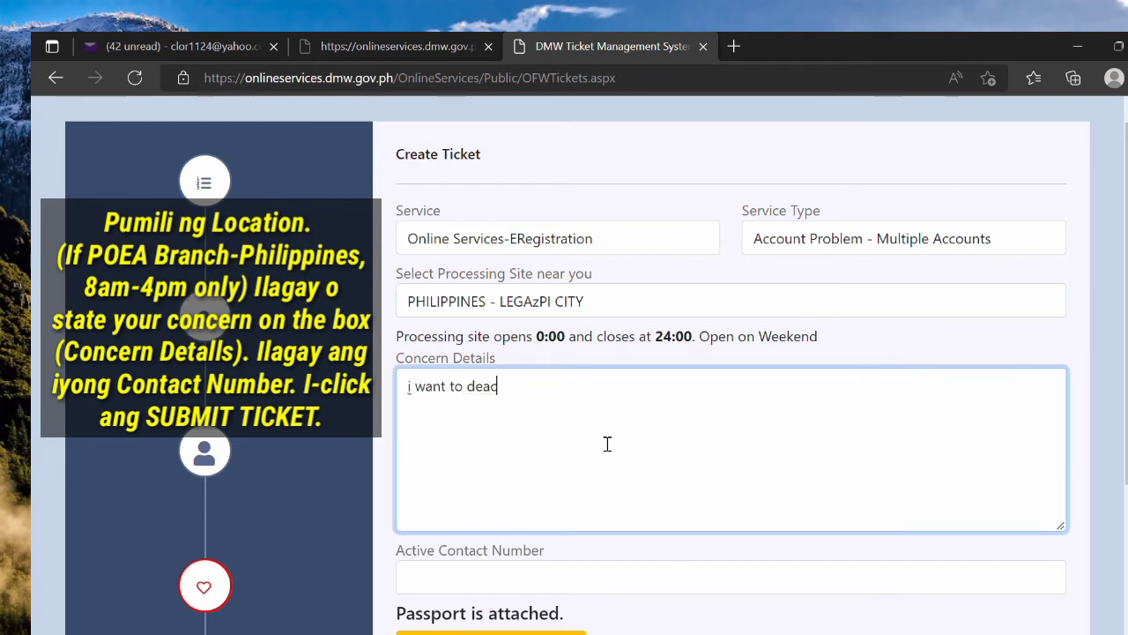
pyautogui.write('tivate')
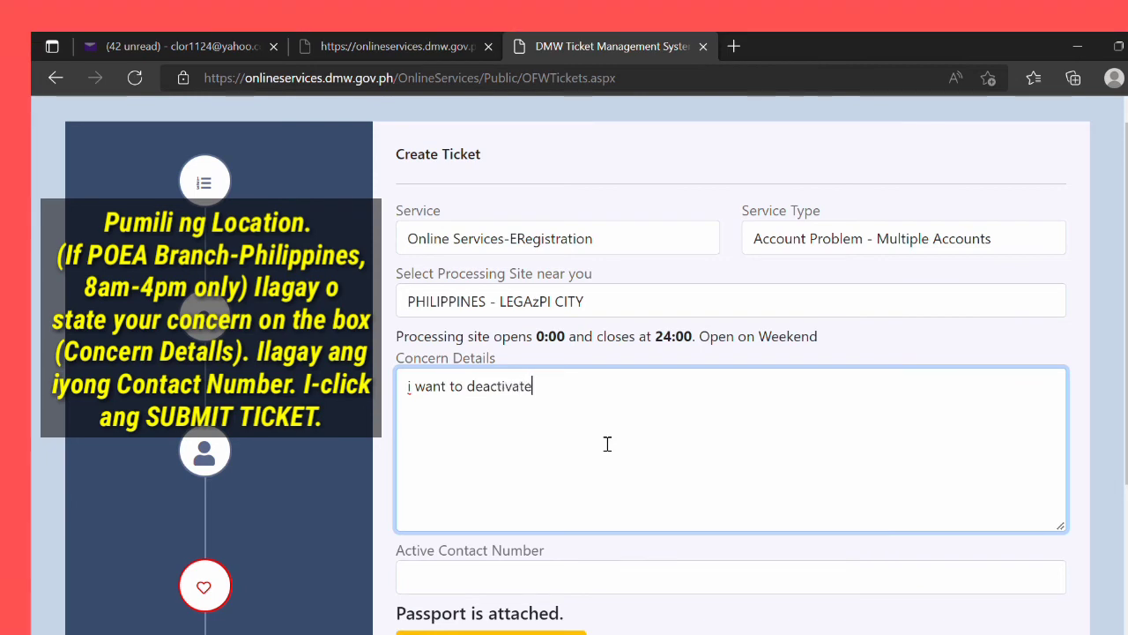
pyautogui.write(' my account')
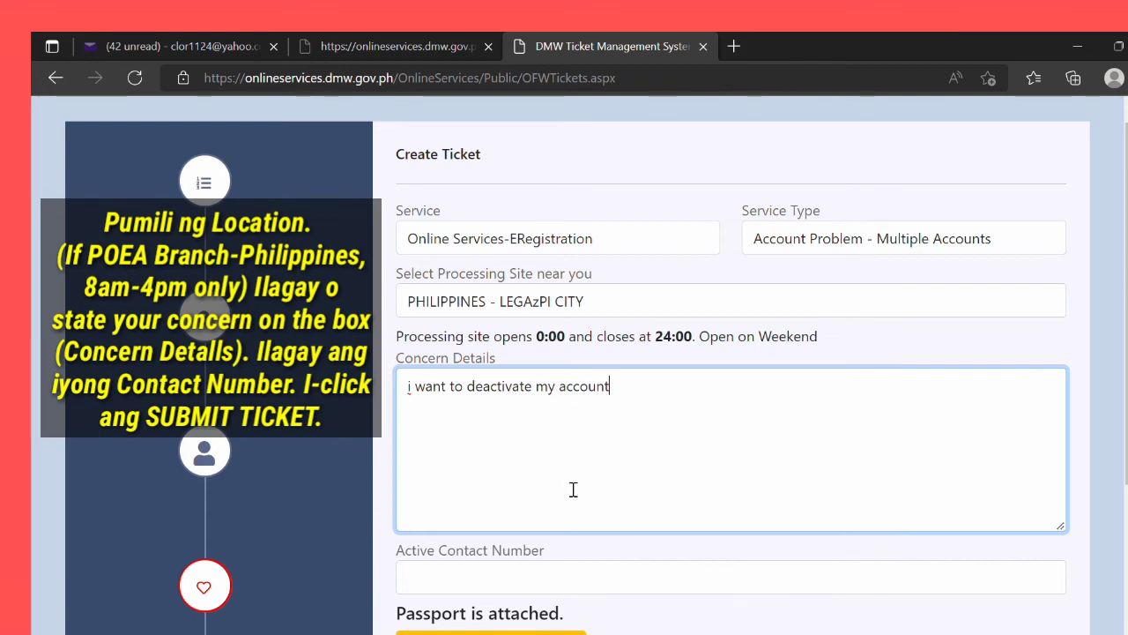
# Step: Enter the contact number and submit the deactivation ticket
pyautogui.scroll(-1, 692, 509)
pyautogui.click(596, 512)
pyautogui.write('091234')
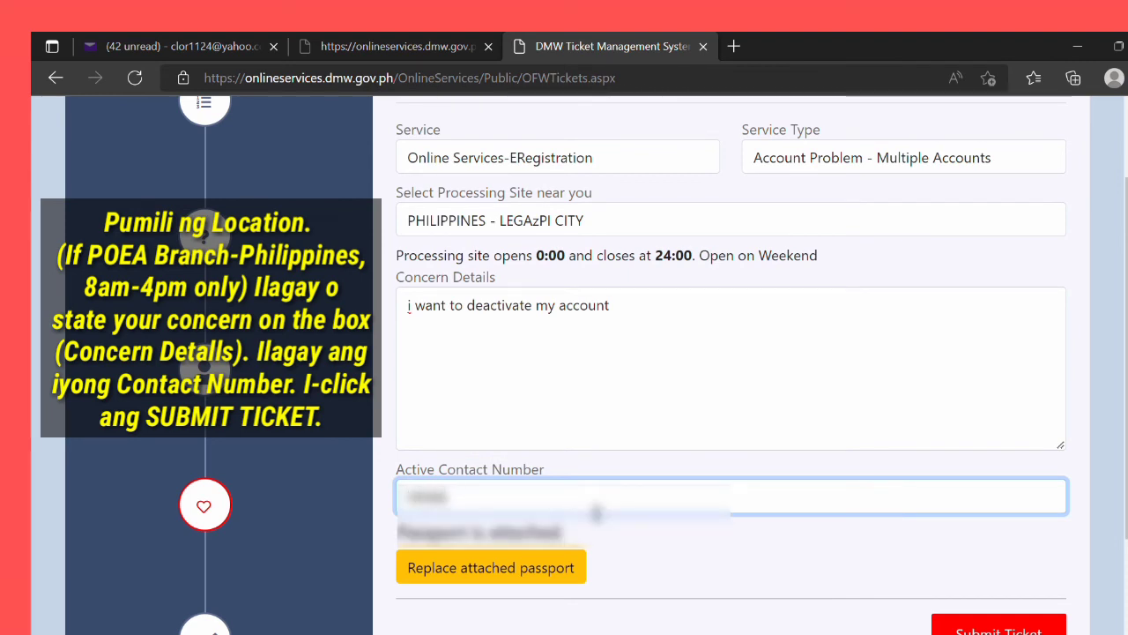
pyautogui.write('56789')
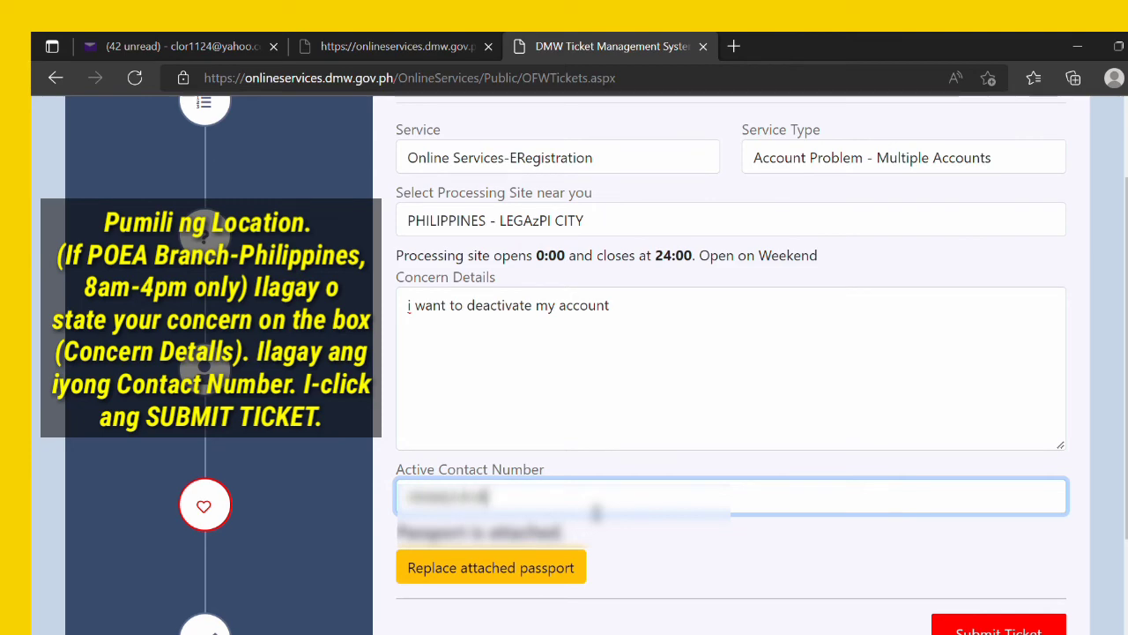
pyautogui.scroll(2, 598, 511)
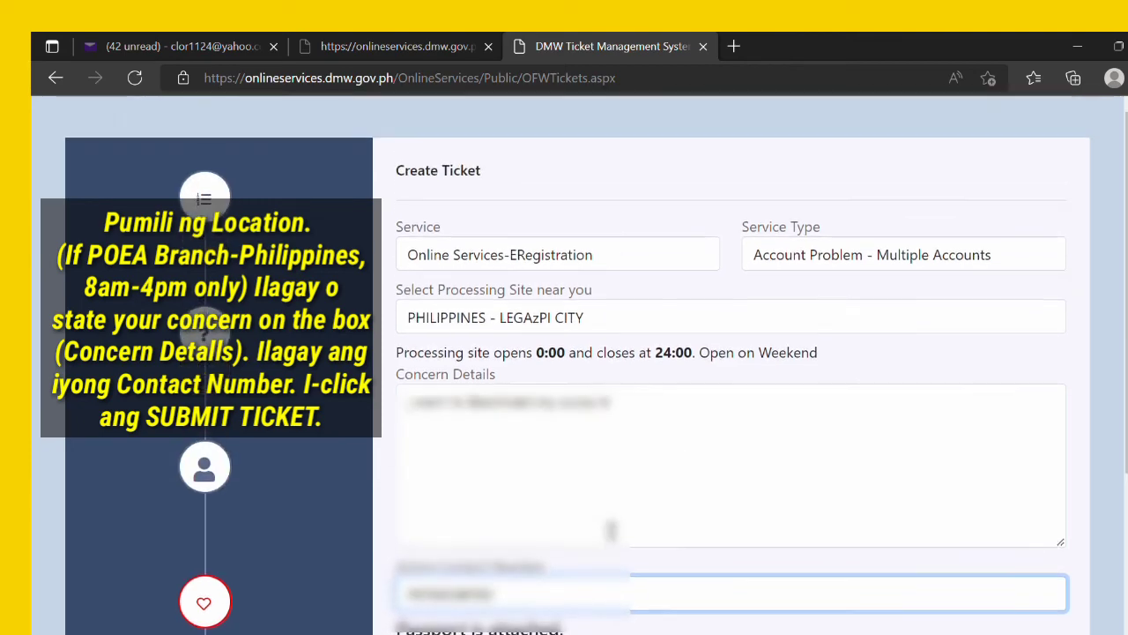
pyautogui.scroll(-3, 826, 559)
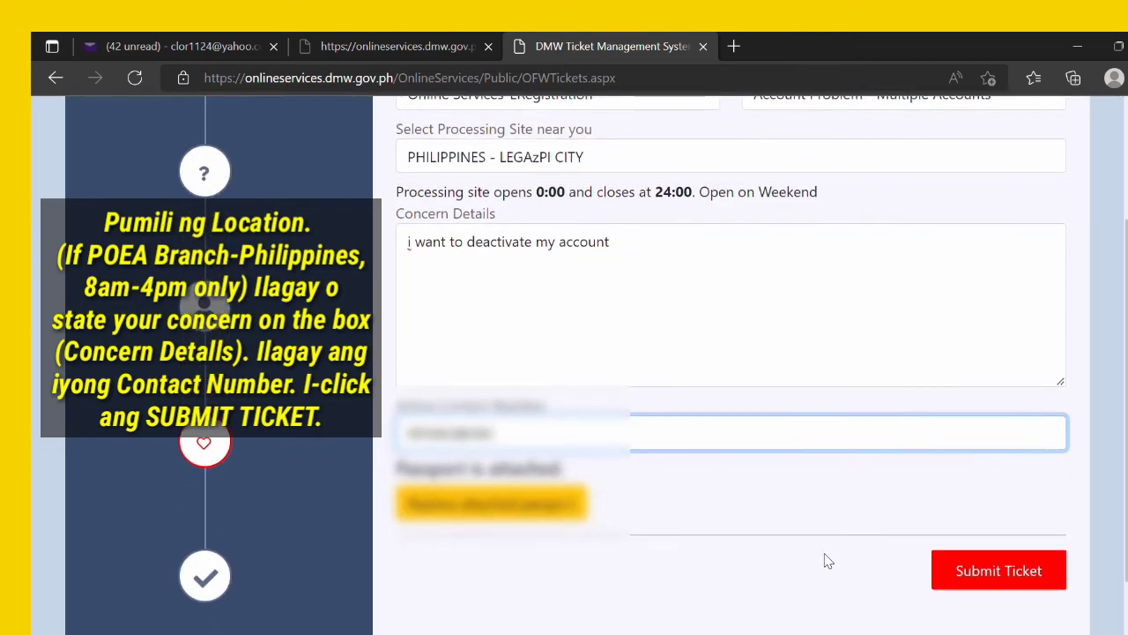
pyautogui.click(1011, 573)
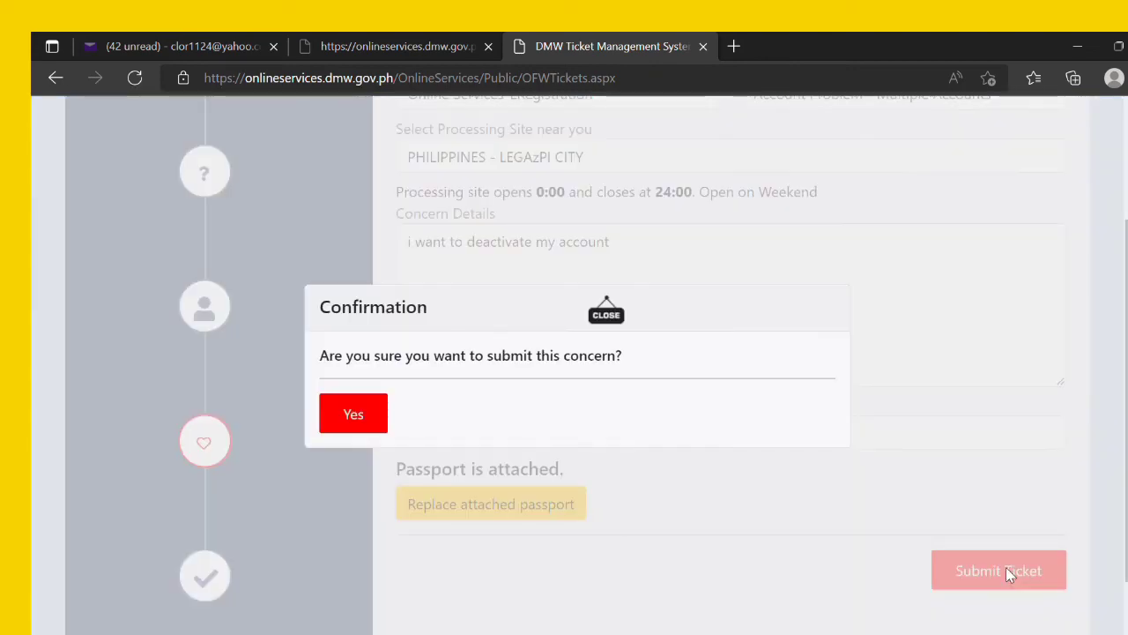
# Step: Confirm submission of the deactivation concern and copy the generated ticket number
pyautogui.click(386, 413)
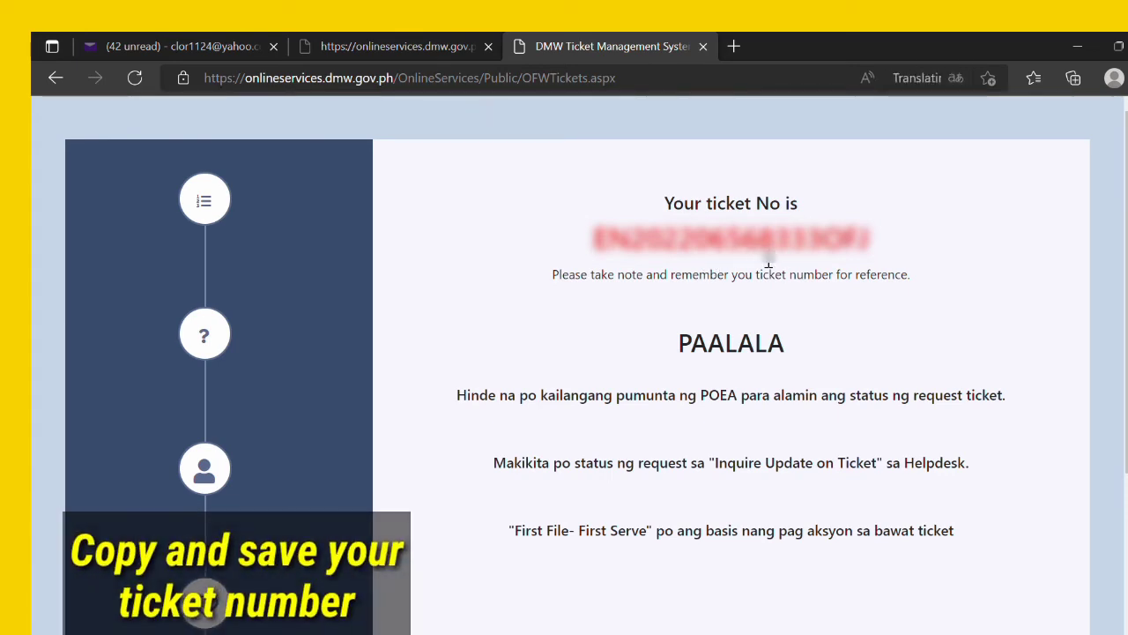
pyautogui.moveTo(552, 274); pyautogui.dragTo(609, 250)
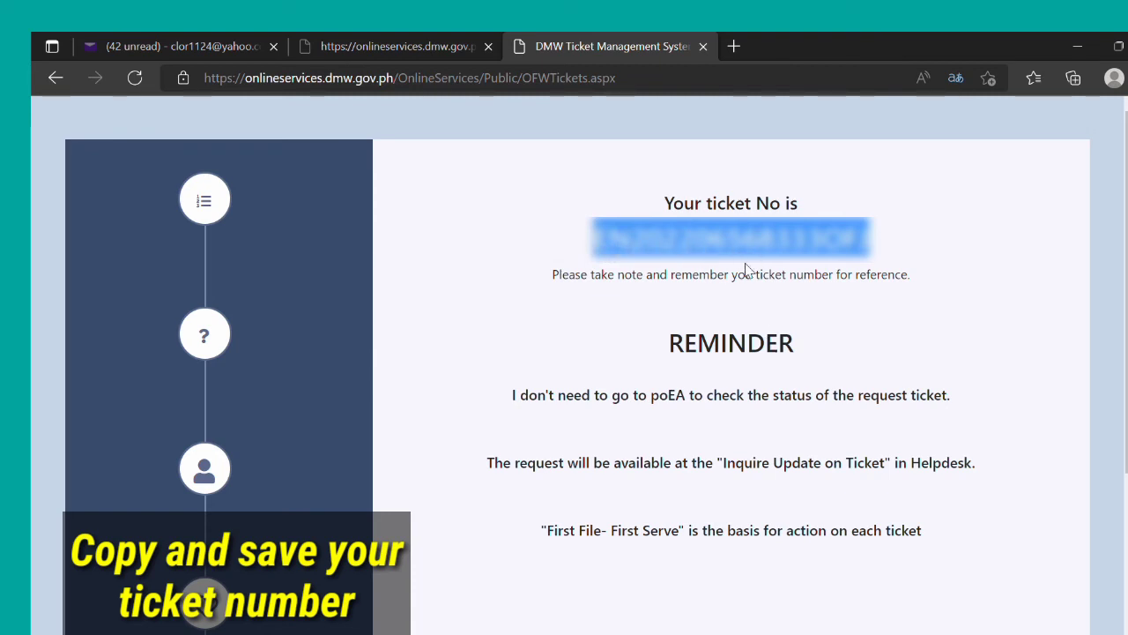
pyautogui.click(767, 305)
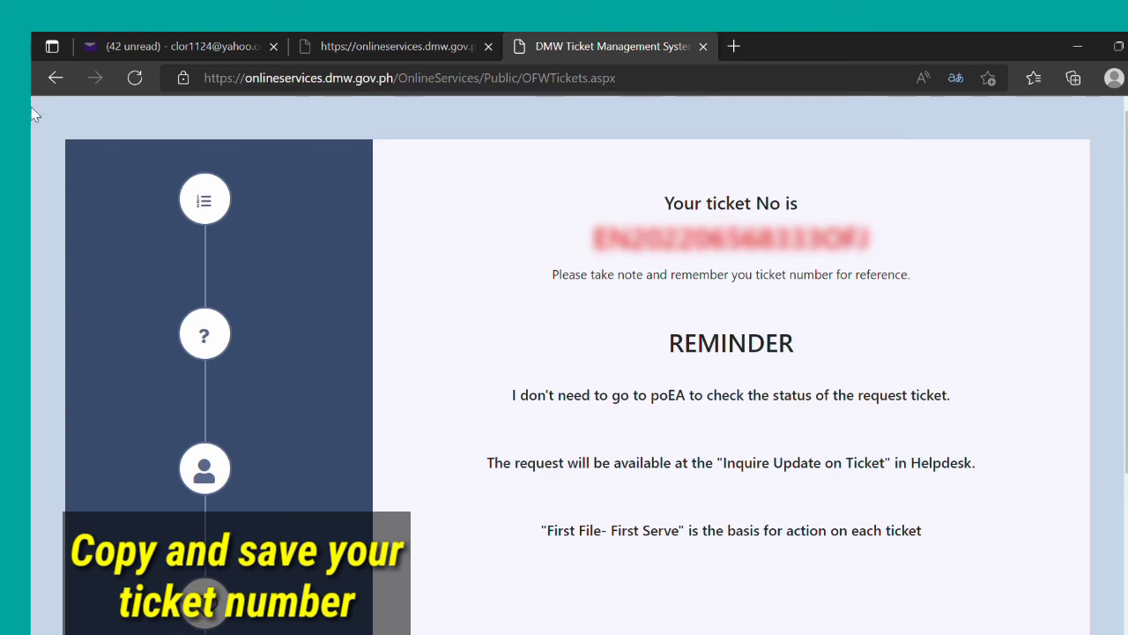
# Step: Look up the copied ticket number on the DMW Ticket Inquiry page to view its details
pyautogui.click(41, 82)
pyautogui.click(41, 82)
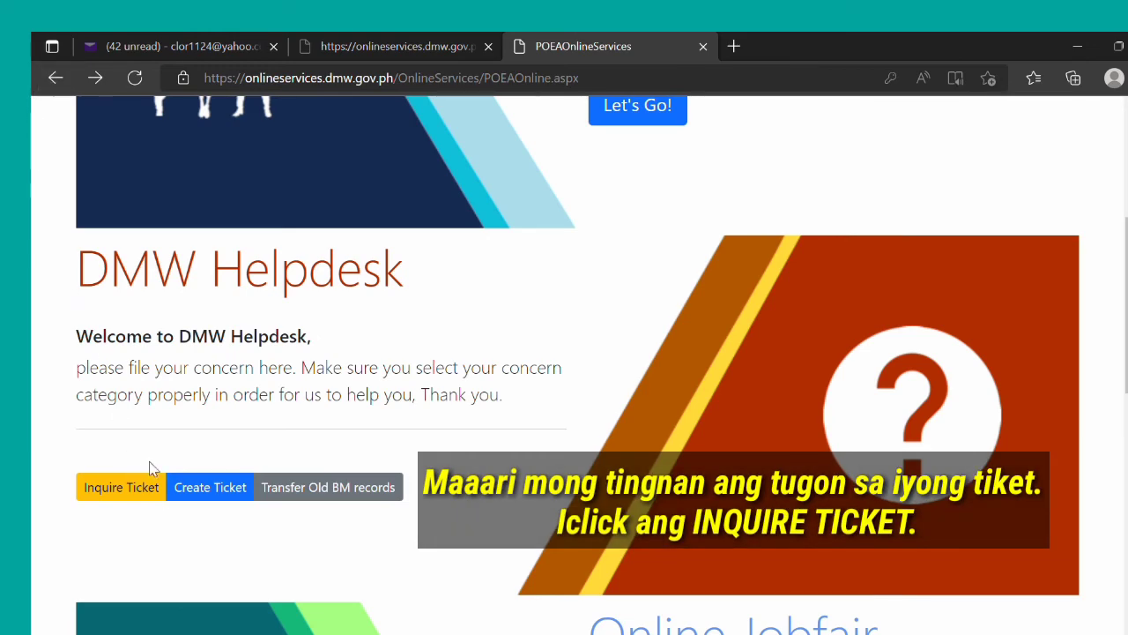
pyautogui.click(157, 490)
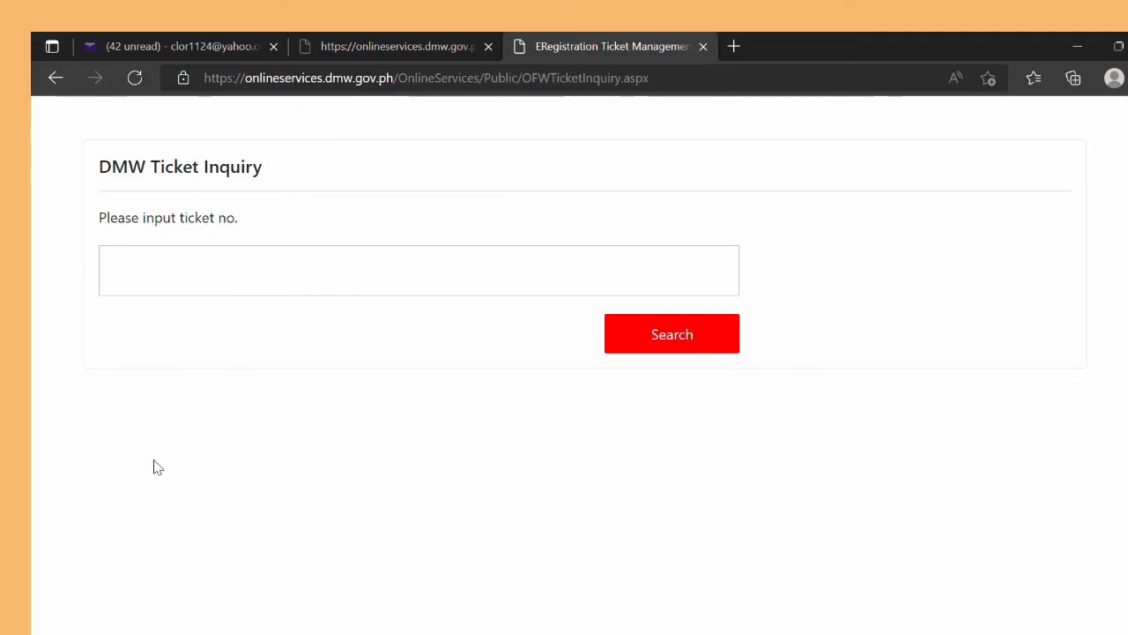
pyautogui.click(213, 282)
pyautogui.hotkey('ctrl', 'v')
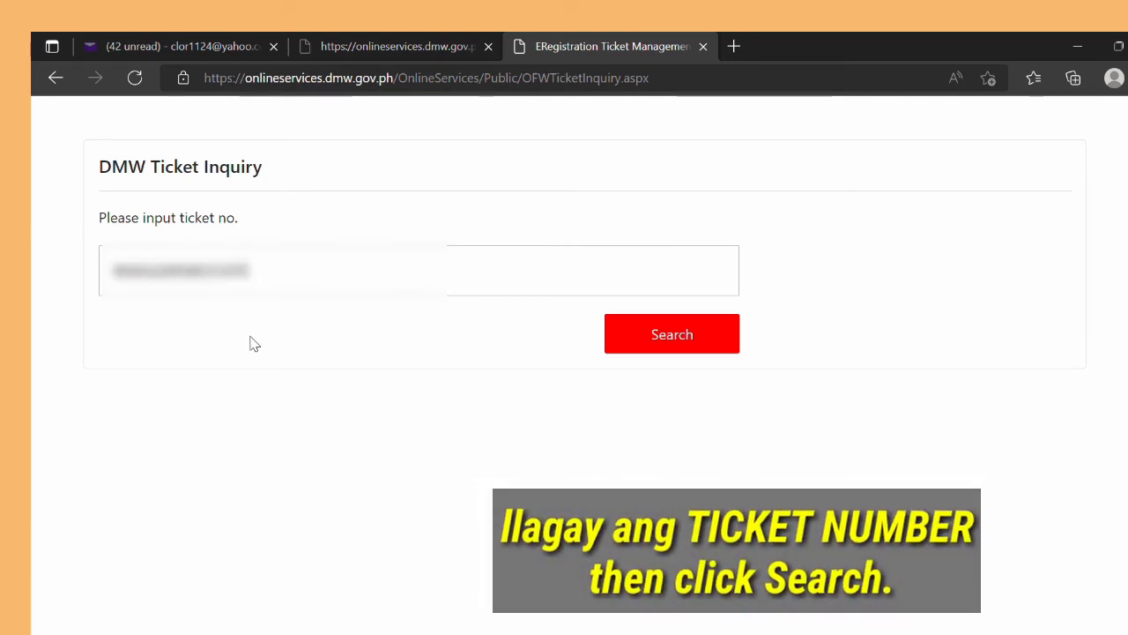
pyautogui.click(686, 348)
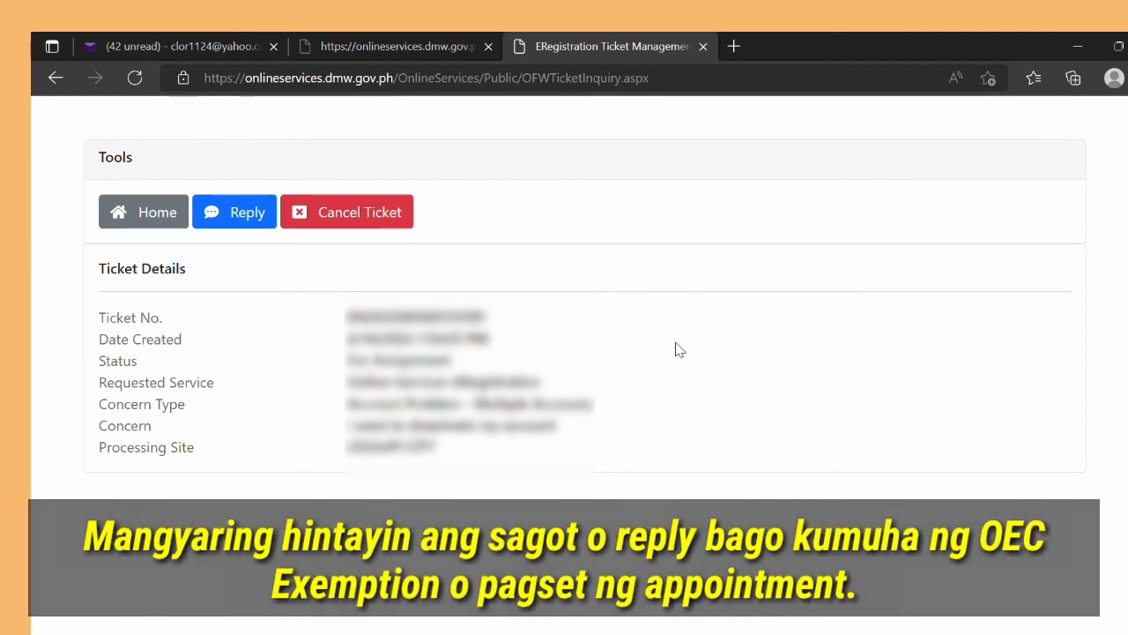